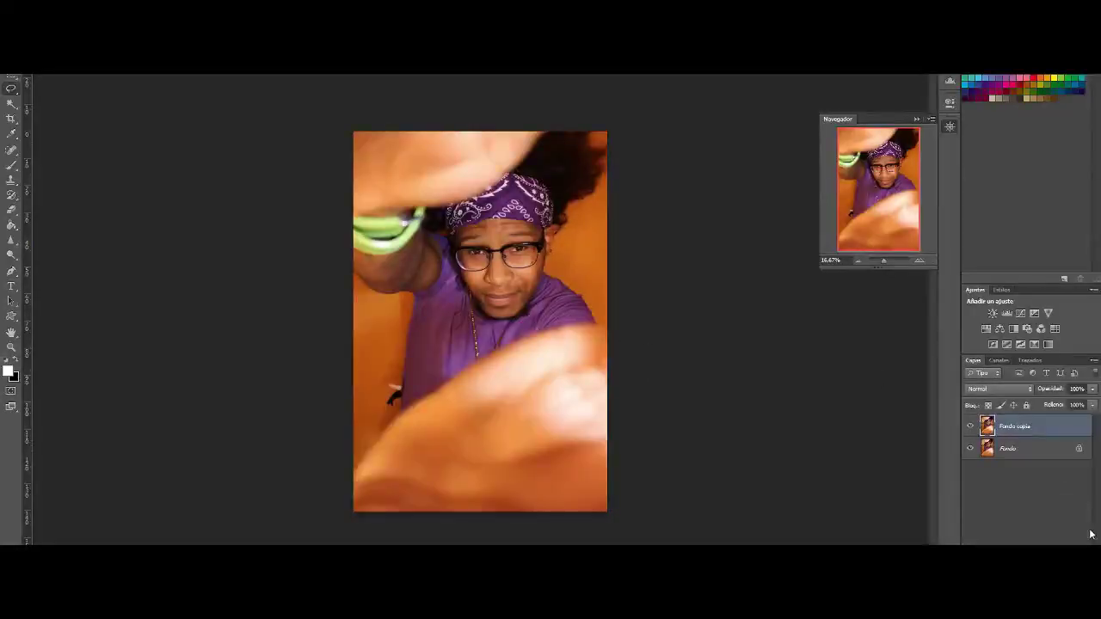
# Step: Add a Black & White layer darkening reds and yellows and shifting cyans and blues, then a Levels layer
pyautogui.click(1052, 526)
pyautogui.click(1057, 479)
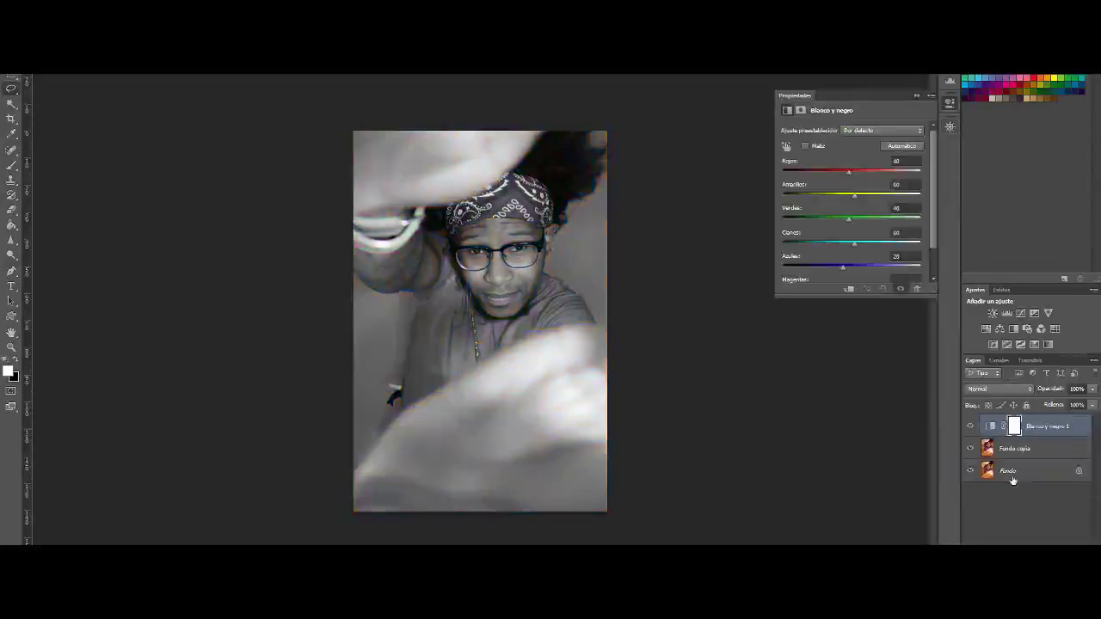
pyautogui.moveTo(848, 172)
pyautogui.mouseDown()
pyautogui.moveTo(835, 172)
pyautogui.moveTo(858, 209)
pyautogui.mouseUp()
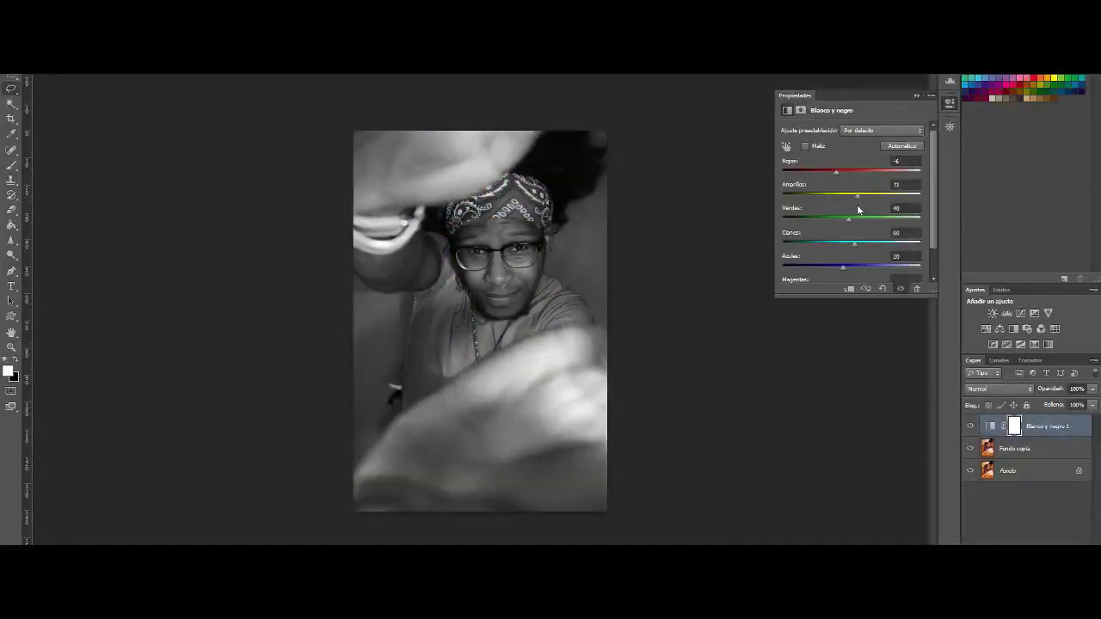
pyautogui.moveTo(849, 249)
pyautogui.mouseDown()
pyautogui.moveTo(858, 244)
pyautogui.moveTo(863, 275)
pyautogui.mouseUp()
pyautogui.click(1032, 520)
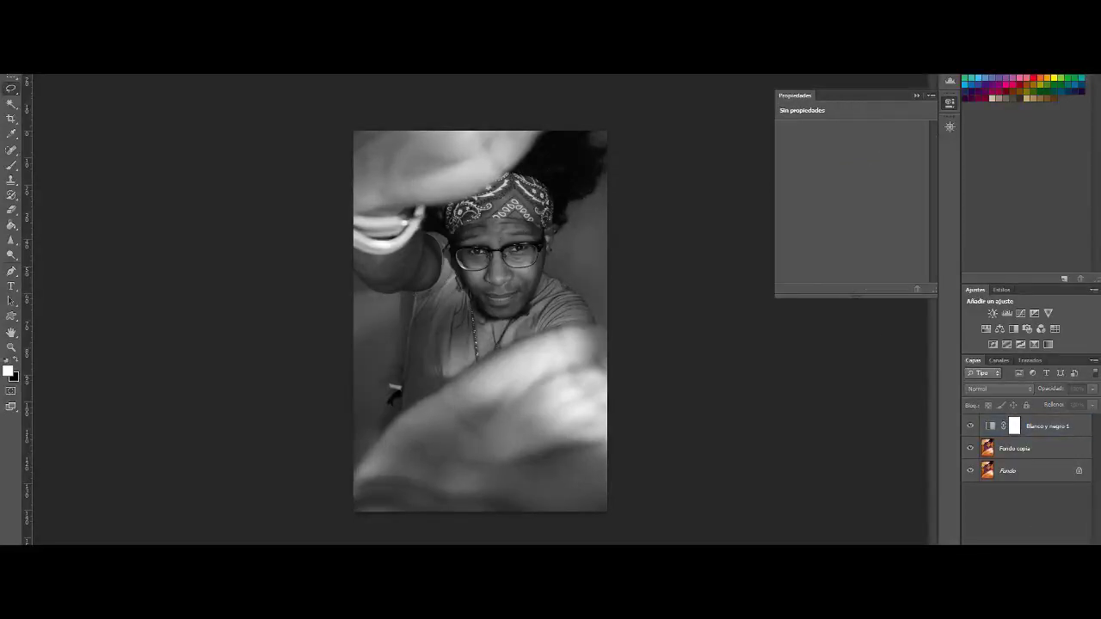
pyautogui.click(1006, 313)
# Step: Clip Levels to the black-and-white layer with black input 25, and discard a trial Curves layer
pyautogui.click(849, 288)
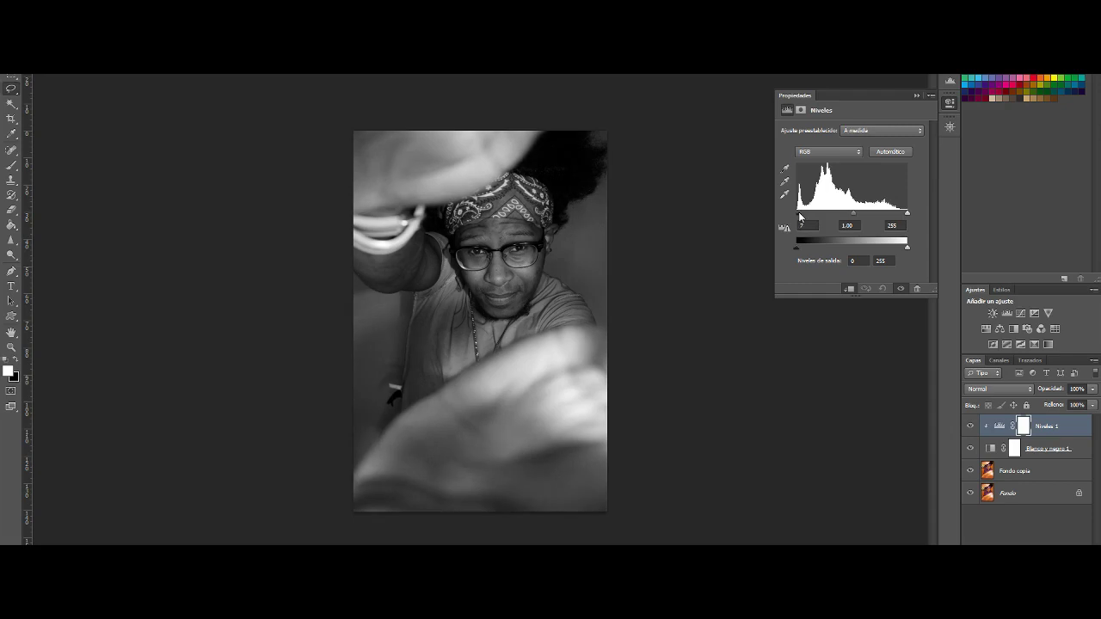
pyautogui.moveTo(800, 216); pyautogui.dragTo(807, 216)
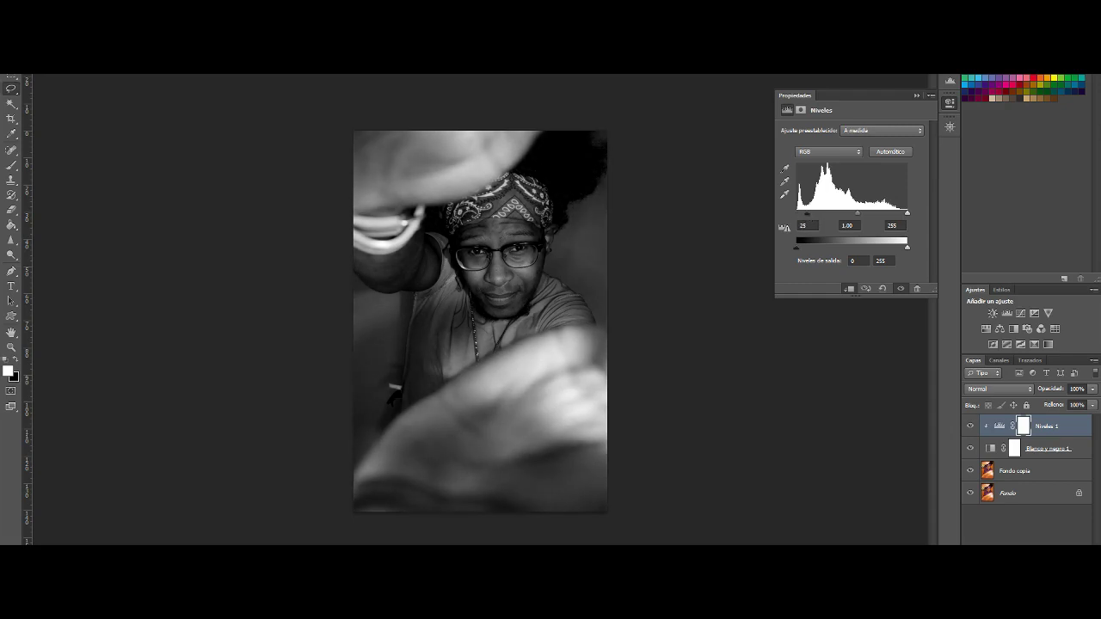
pyautogui.click(1032, 537)
pyautogui.click(995, 406)
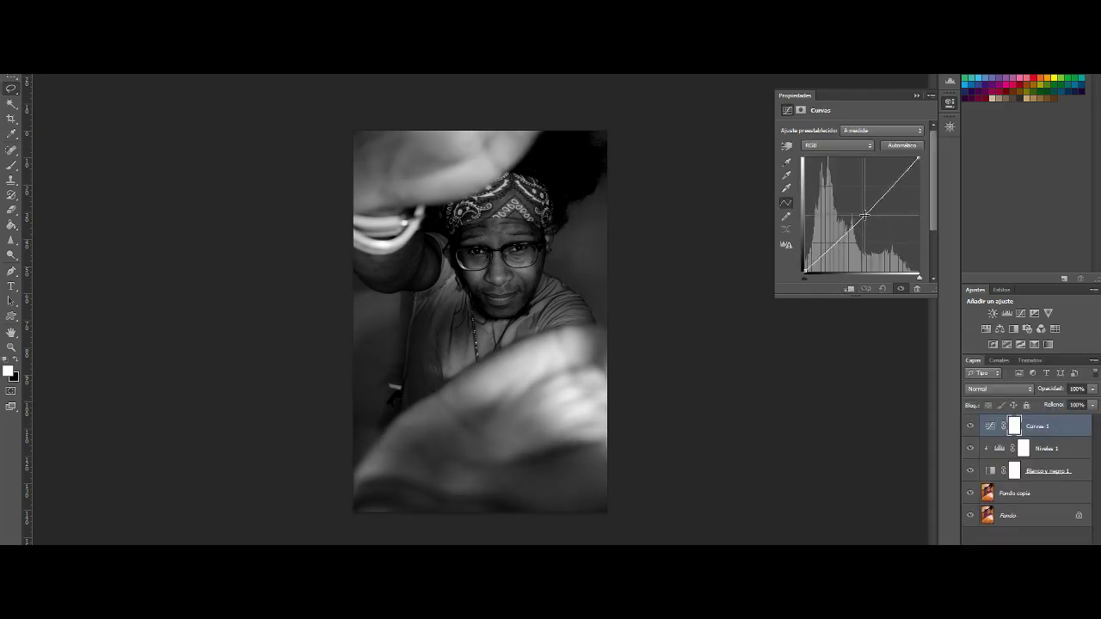
pyautogui.moveTo(864, 214); pyautogui.dragTo(871, 220)
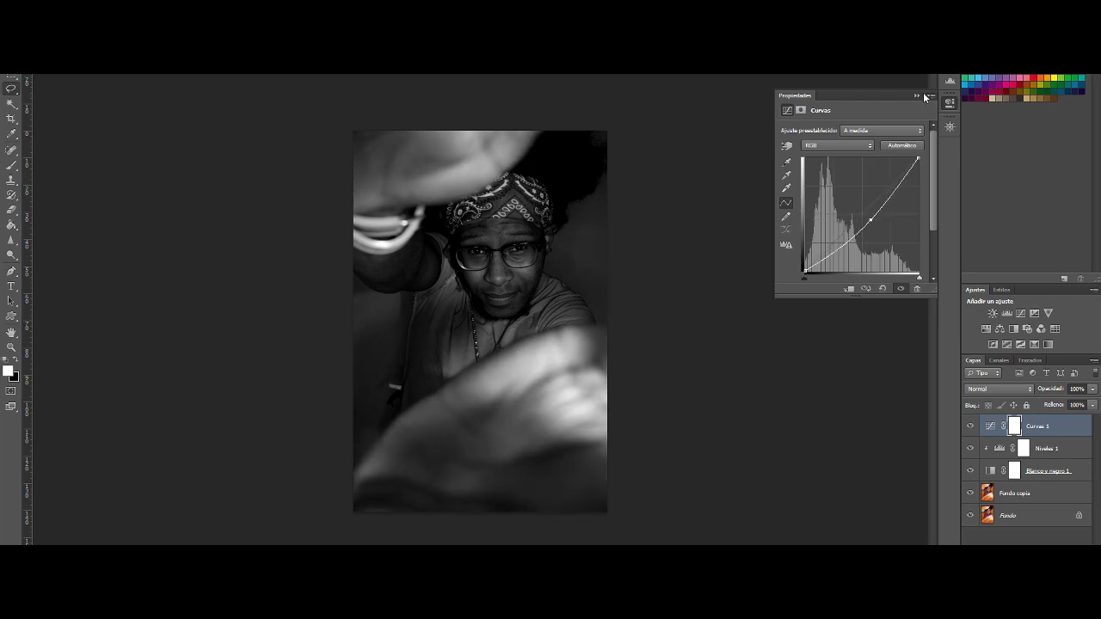
pyautogui.click(925, 96)
pyautogui.press('Delete')
# Step: Zoom in on the head and bandana with the Navigator
pyautogui.click(949, 127)
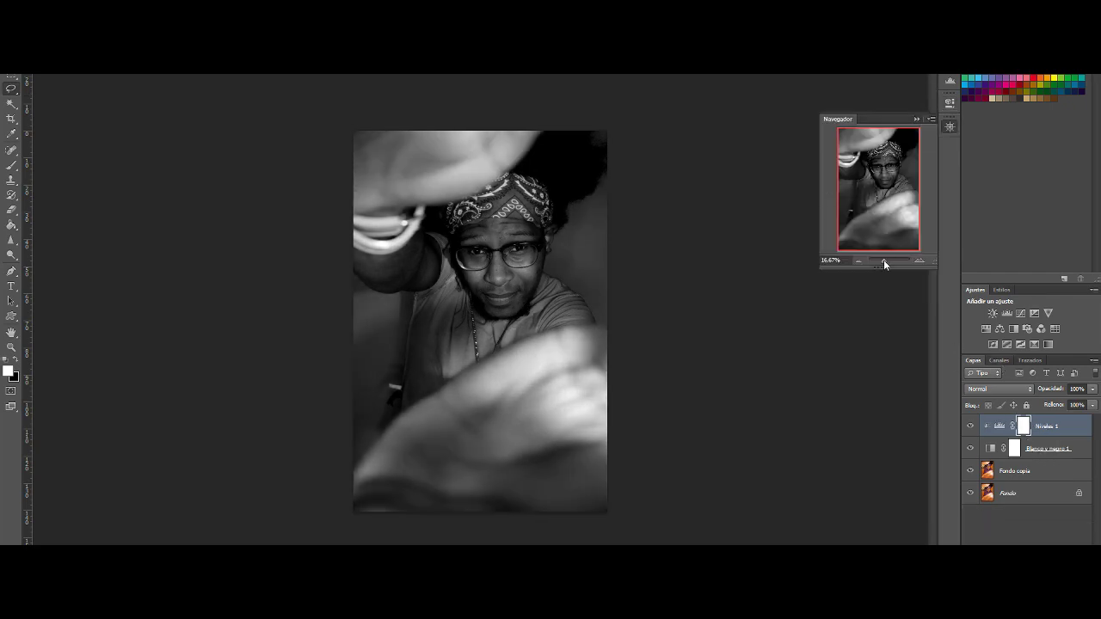
pyautogui.moveTo(884, 264); pyautogui.dragTo(887, 261)
pyautogui.moveTo(871, 200); pyautogui.dragTo(871, 174)
# Step: Copy the lassoed bandana from the colour photo onto a new top layer, Capa 1
pyautogui.click(1023, 470)
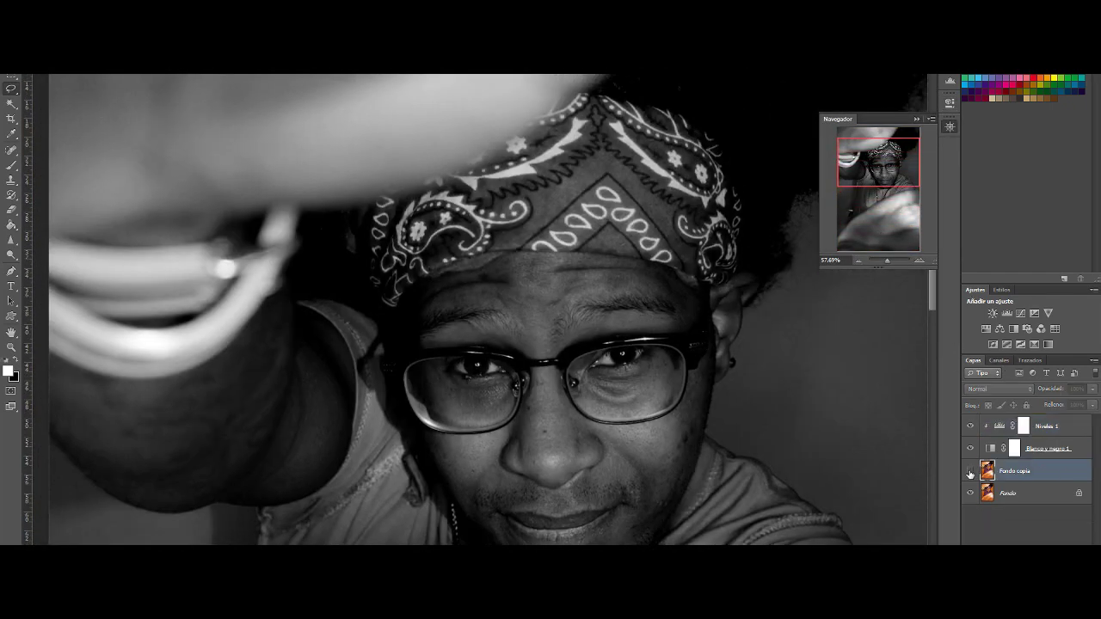
pyautogui.click(970, 470)
pyautogui.hotkey('ctrl', 'j')
pyautogui.moveTo(1013, 476); pyautogui.dragTo(1012, 423)
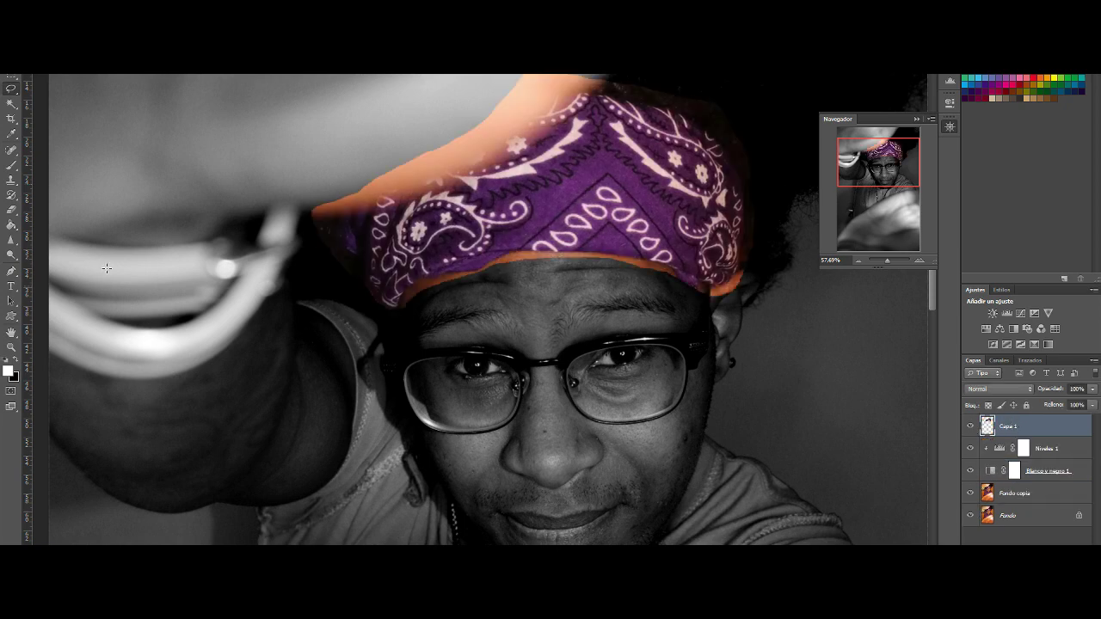
# Step: Erase the orange along the bandana's top edge and lower Capa 1 opacity to 36%
pyautogui.click(11, 164)
pyautogui.click(39, 60)
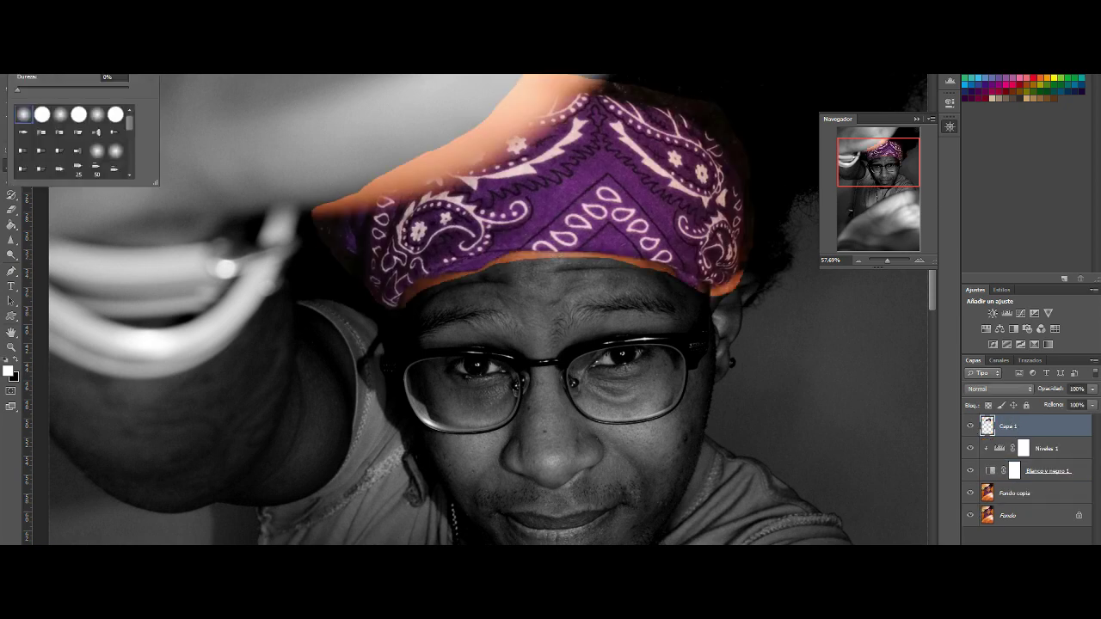
pyautogui.press('Return')
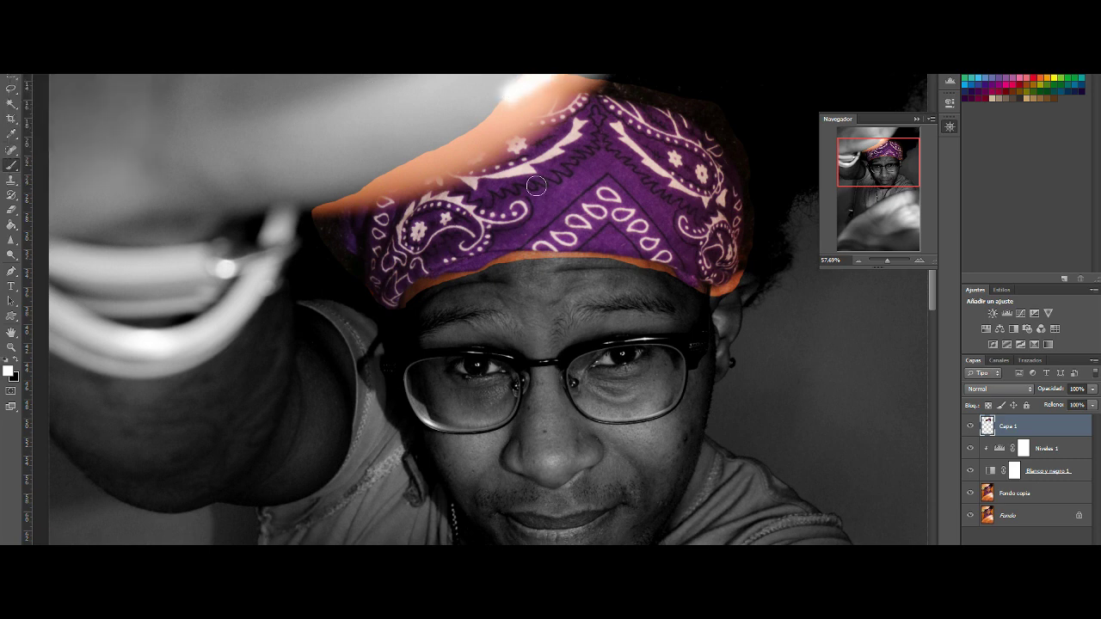
pyautogui.press('e')
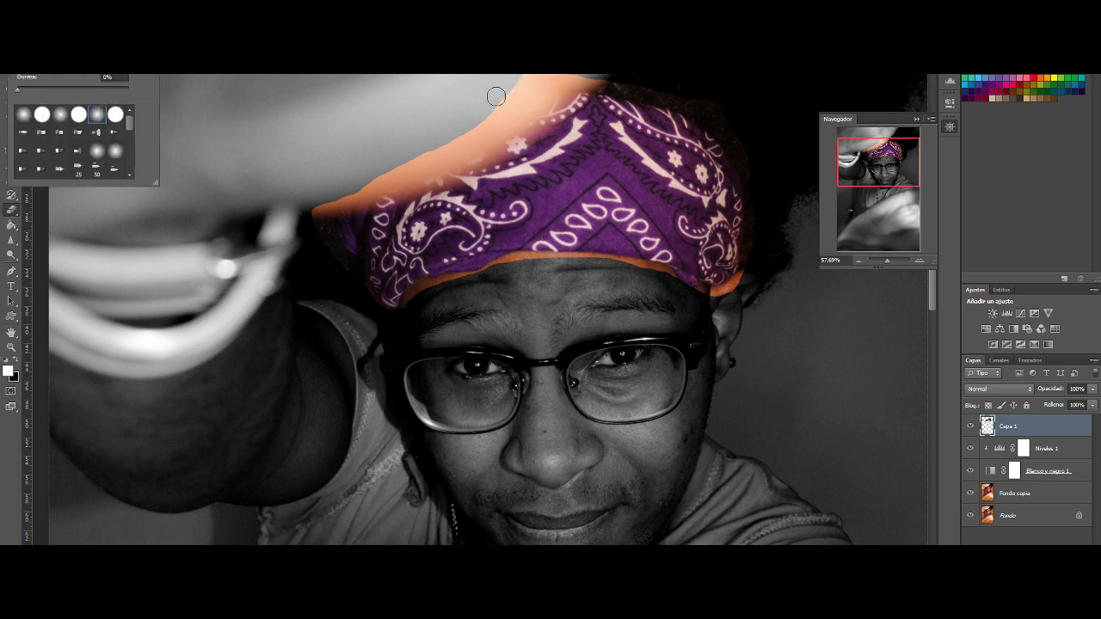
pyautogui.moveTo(499, 94)
pyautogui.mouseDown()
pyautogui.moveTo(593, 80)
pyautogui.moveTo(439, 155)
pyautogui.mouseUp()
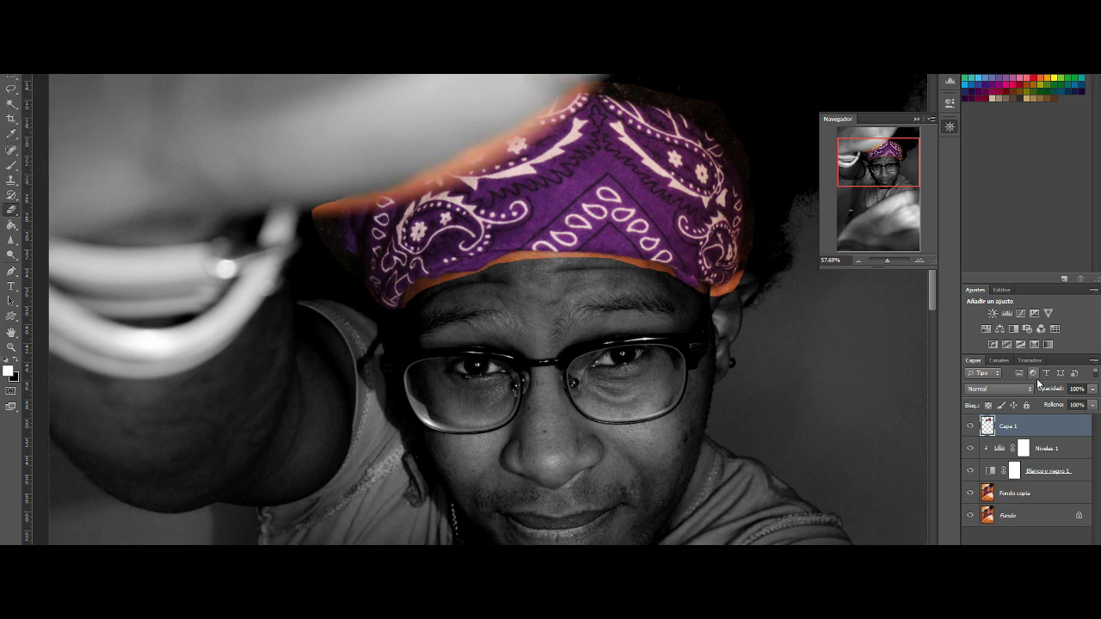
pyautogui.click(1092, 388)
pyautogui.moveTo(1092, 401); pyautogui.dragTo(1056, 404)
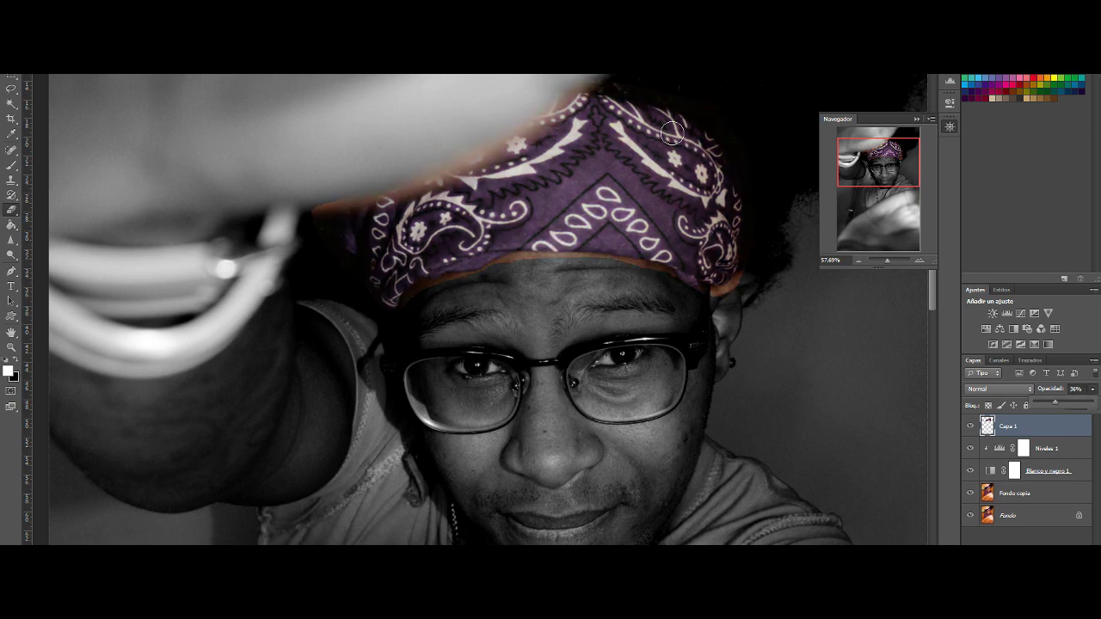
# Step: Erase the remaining orange along the bandana's edges on Capa 1, adjusting the brush size
pyautogui.moveTo(395, 177); pyautogui.dragTo(418, 152)
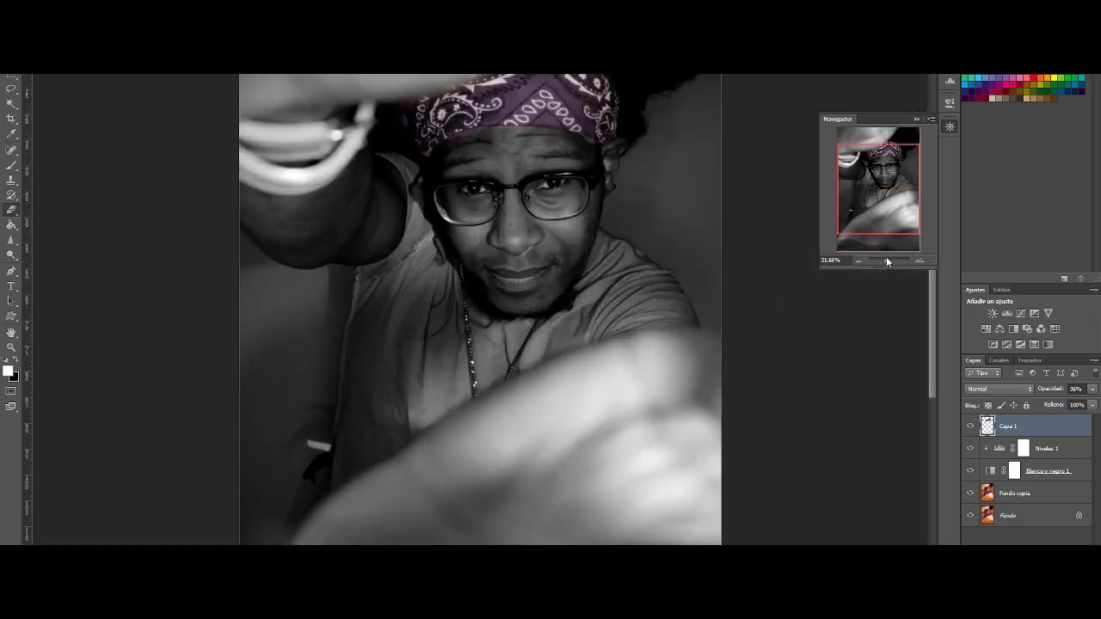
pyautogui.moveTo(887, 261); pyautogui.dragTo(885, 260)
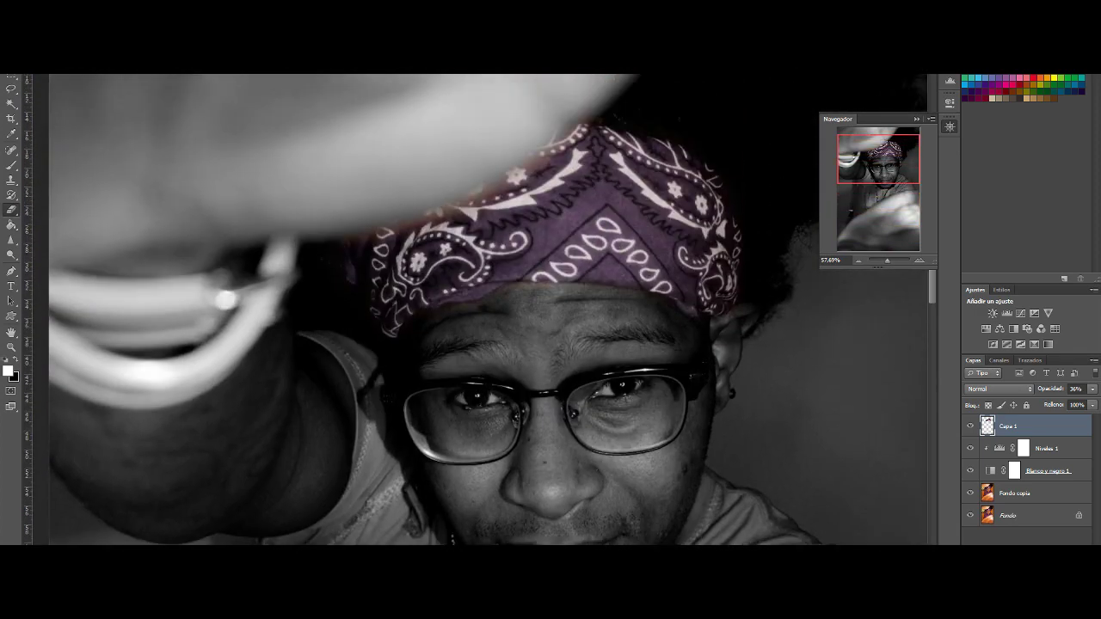
pyautogui.click(39, 43)
pyautogui.click(549, 290)
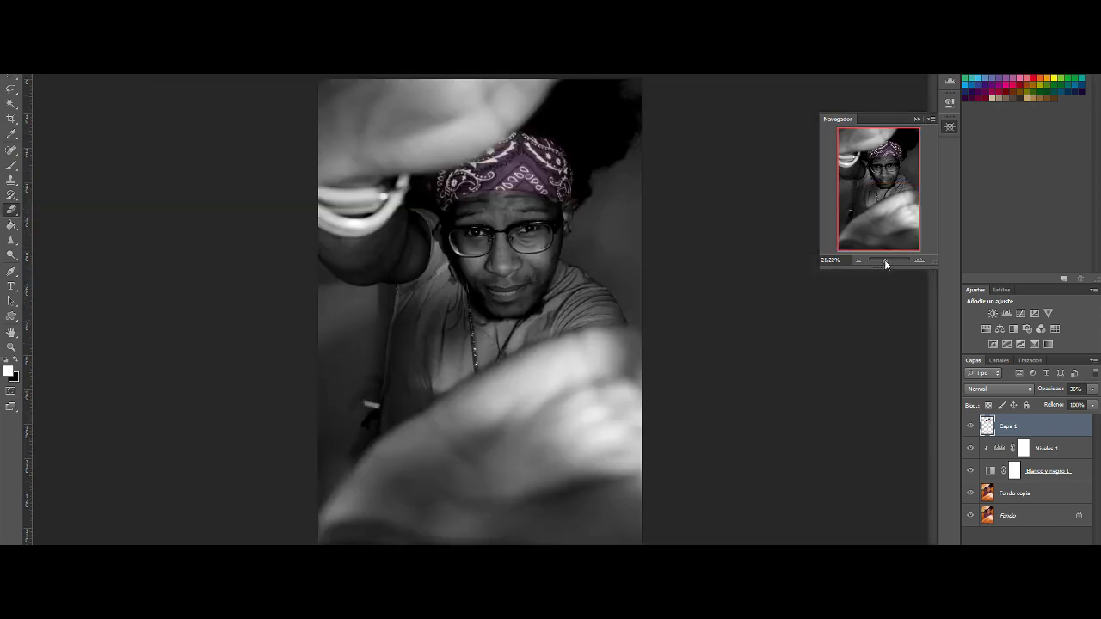
pyautogui.moveTo(884, 260); pyautogui.dragTo(888, 260)
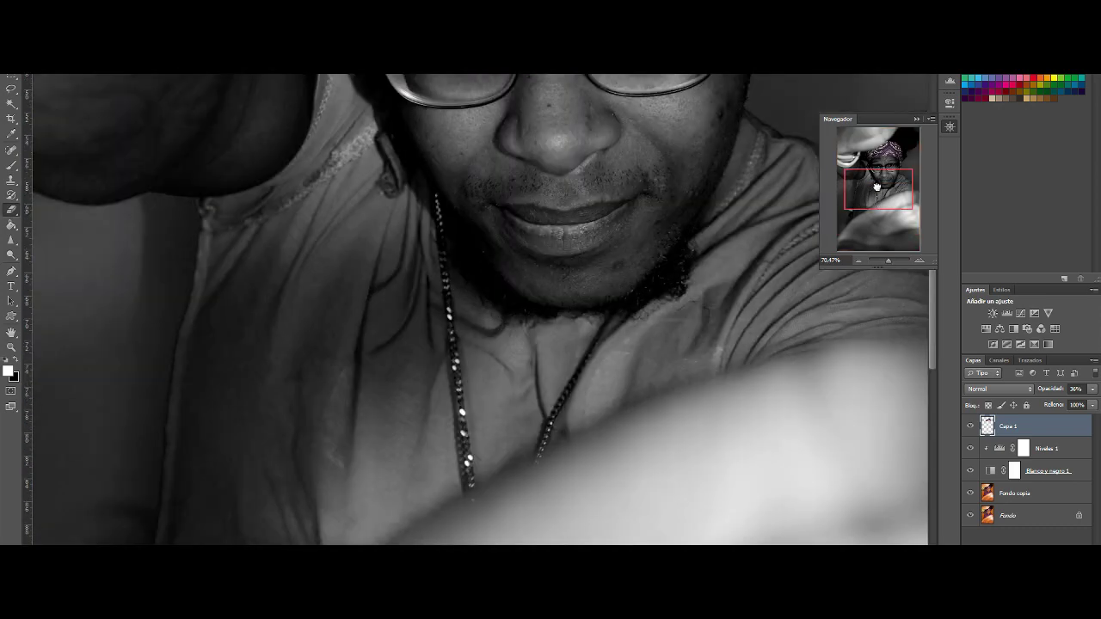
pyautogui.moveTo(851, 207)
pyautogui.mouseDown()
pyautogui.moveTo(845, 169)
pyautogui.moveTo(886, 197)
pyautogui.mouseUp()
# Step: Pick a dark purple and paint it along the bandana's upper edge on a new layer, Capa 2
pyautogui.click(8, 370)
pyautogui.click(660, 516)
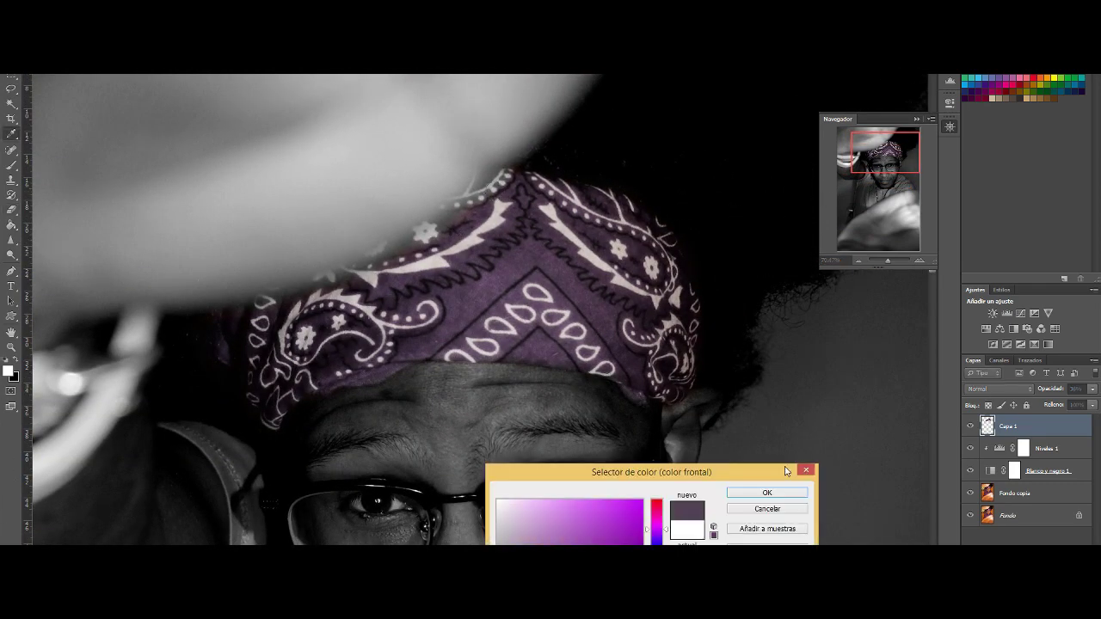
pyautogui.click(765, 492)
pyautogui.hotkey('ctrl', 'shift', 'alt', 'n')
pyautogui.click(11, 164)
pyautogui.keyDown('alt'); pyautogui.click(506, 183); pyautogui.keyUp('alt')
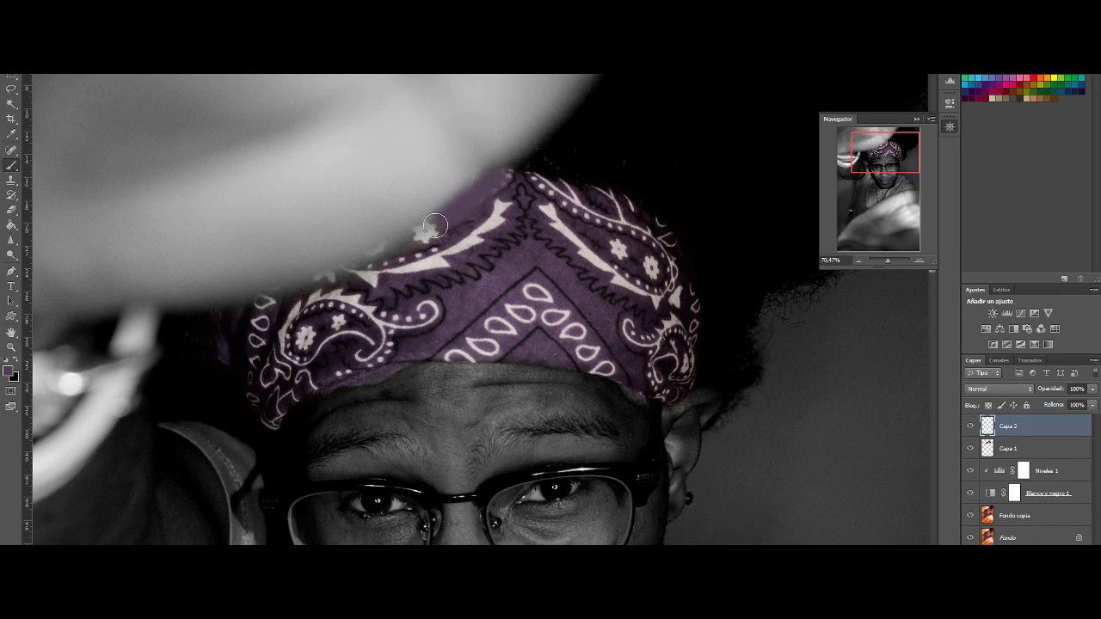
pyautogui.moveTo(505, 182); pyautogui.dragTo(254, 303)
# Step: Set Capa 2's blend mode to Luz suave
pyautogui.click(1000, 389)
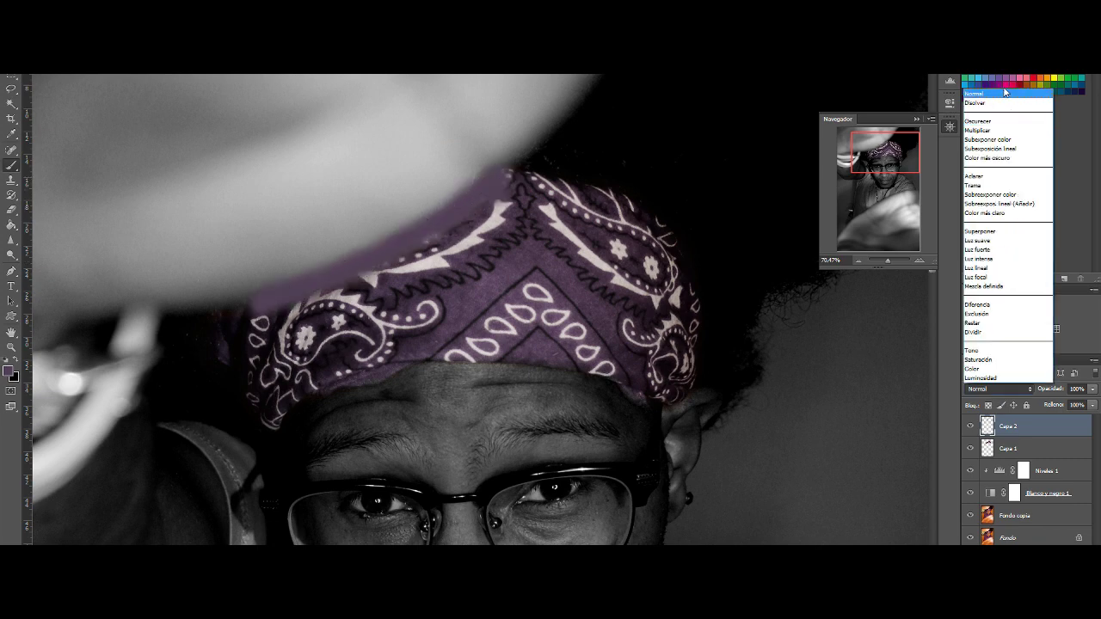
pyautogui.click(1002, 150)
pyautogui.press('Down')
pyautogui.press('Down')
pyautogui.press('Down')
pyautogui.press('Down')
pyautogui.press('Down')
pyautogui.press('Down')
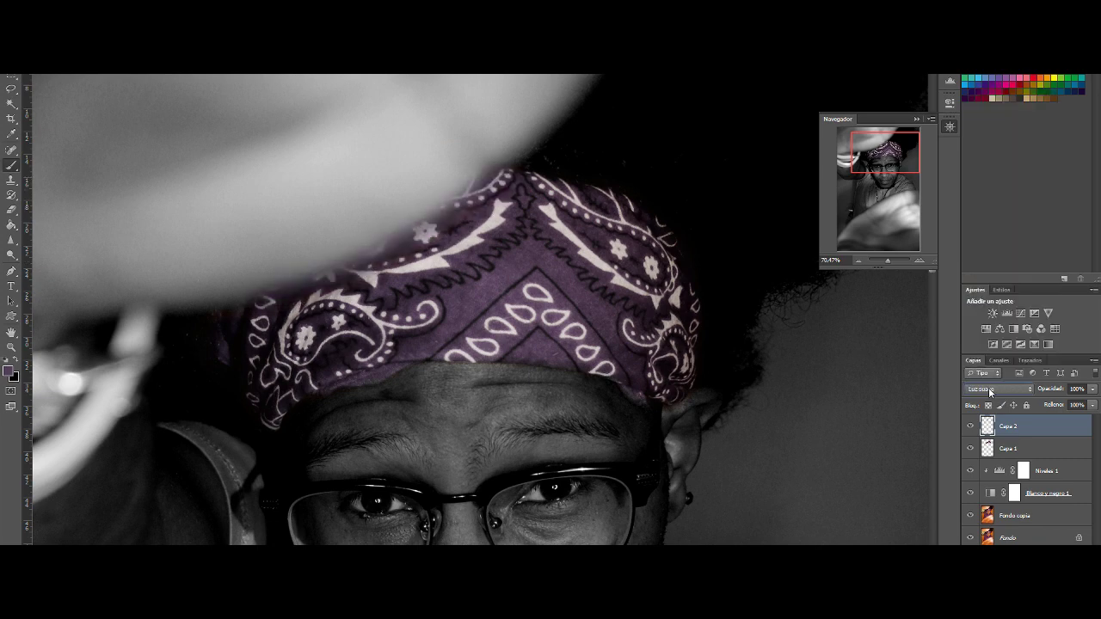
pyautogui.moveTo(888, 259); pyautogui.dragTo(884, 258)
# Step: Try merging Capa 1 and Capa 2, then undo the merge
pyautogui.keyDown('shift'); pyautogui.click(1007, 448); pyautogui.keyUp('shift')
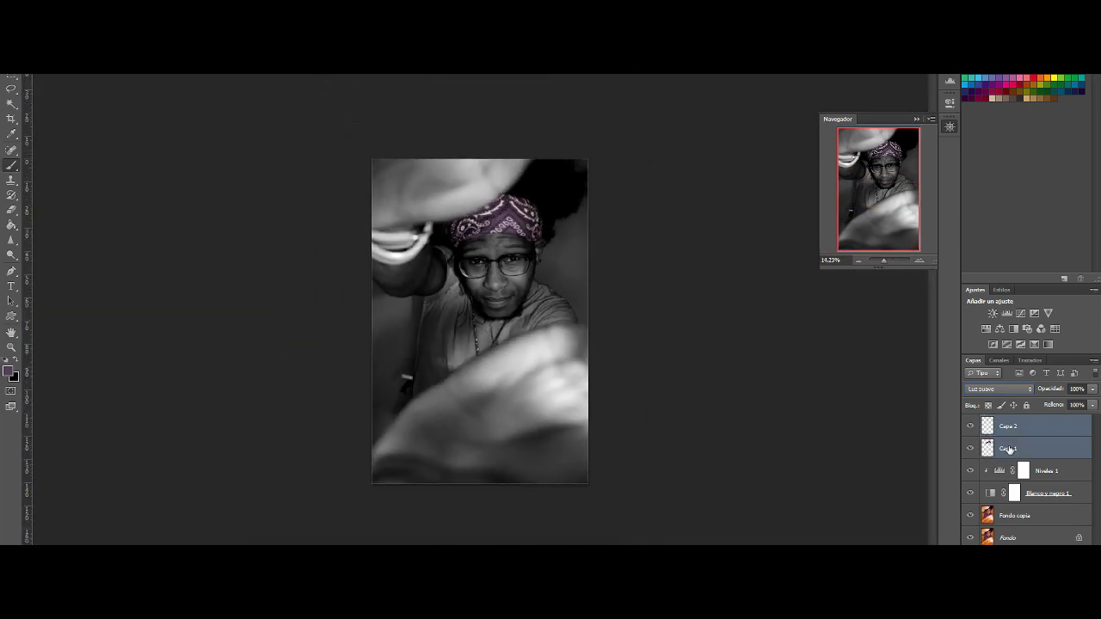
pyautogui.hotkey('ctrl', 'e')
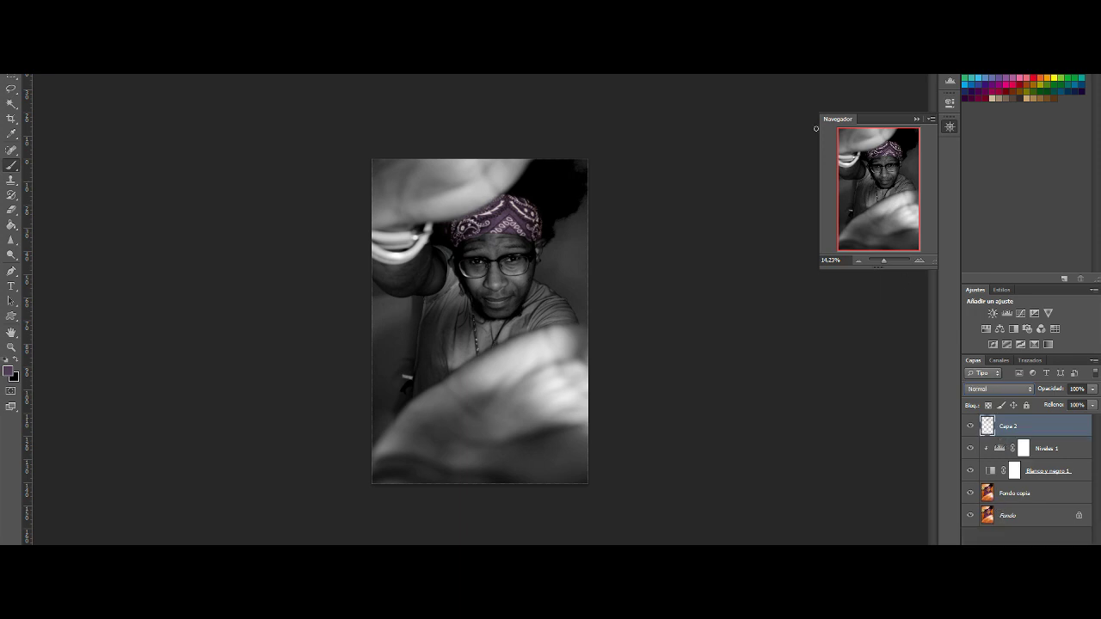
pyautogui.hotkey('ctrl', 'z')
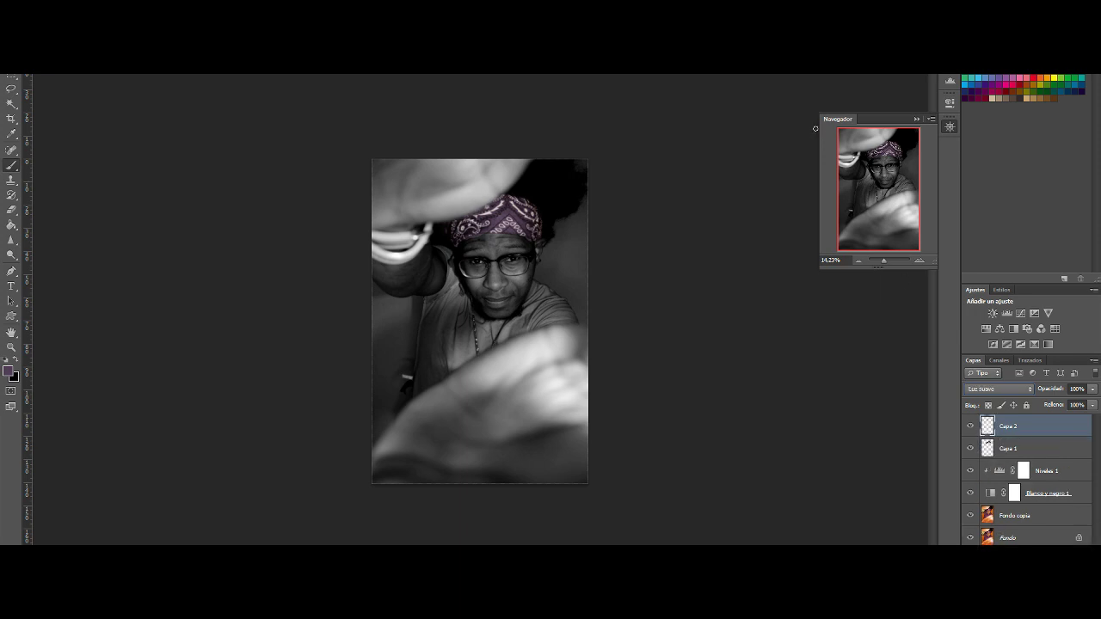
pyautogui.moveTo(883, 259); pyautogui.dragTo(886, 260)
pyautogui.moveTo(878, 194); pyautogui.dragTo(874, 160)
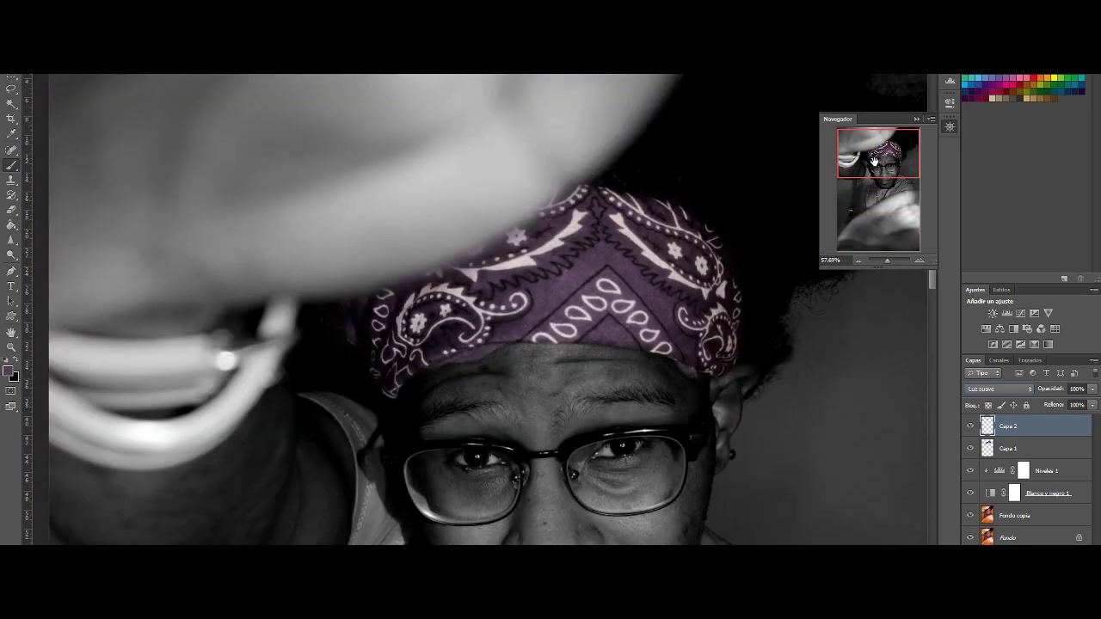
# Step: Select the Fondo copia colour layer and try moving it up the layer stack
pyautogui.click(9, 215)
pyautogui.hotkey('alt', '[')
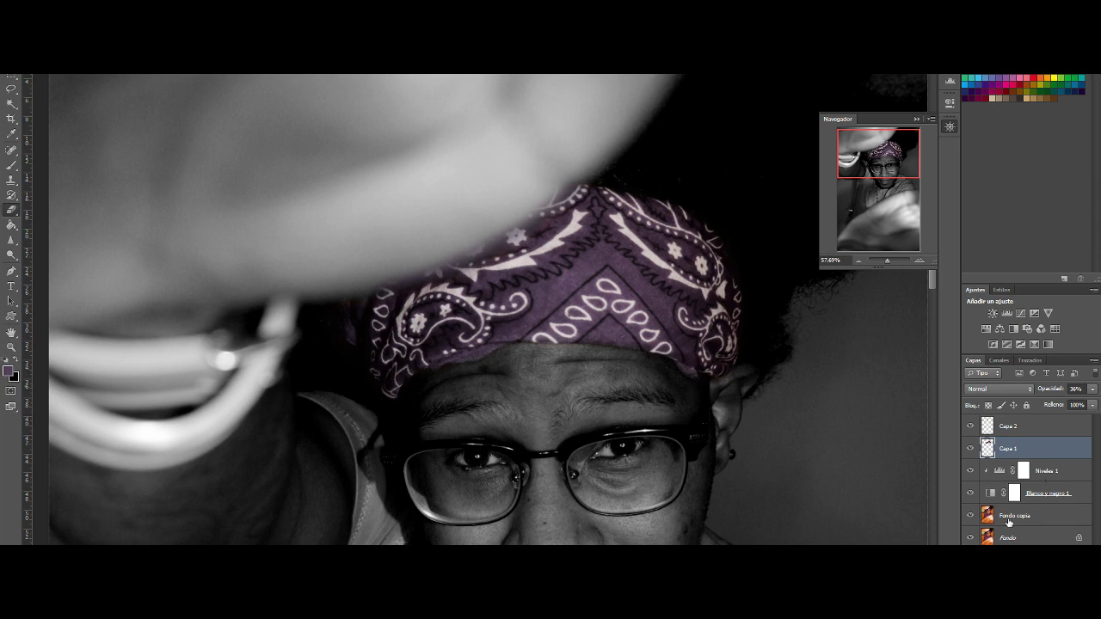
pyautogui.moveTo(886, 148); pyautogui.dragTo(886, 173)
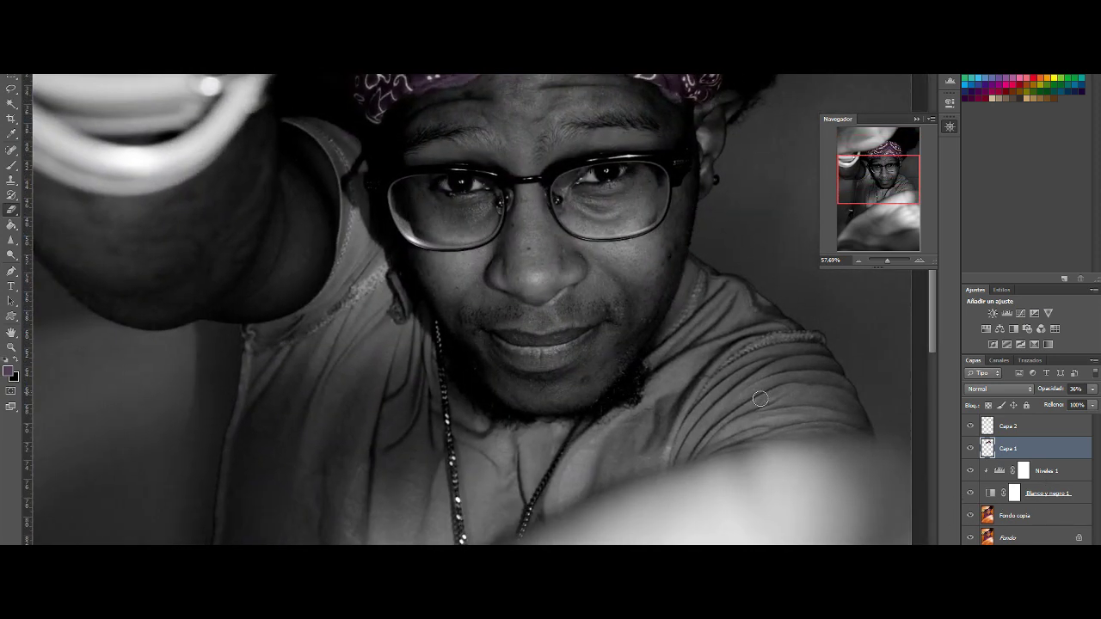
pyautogui.click(1011, 515)
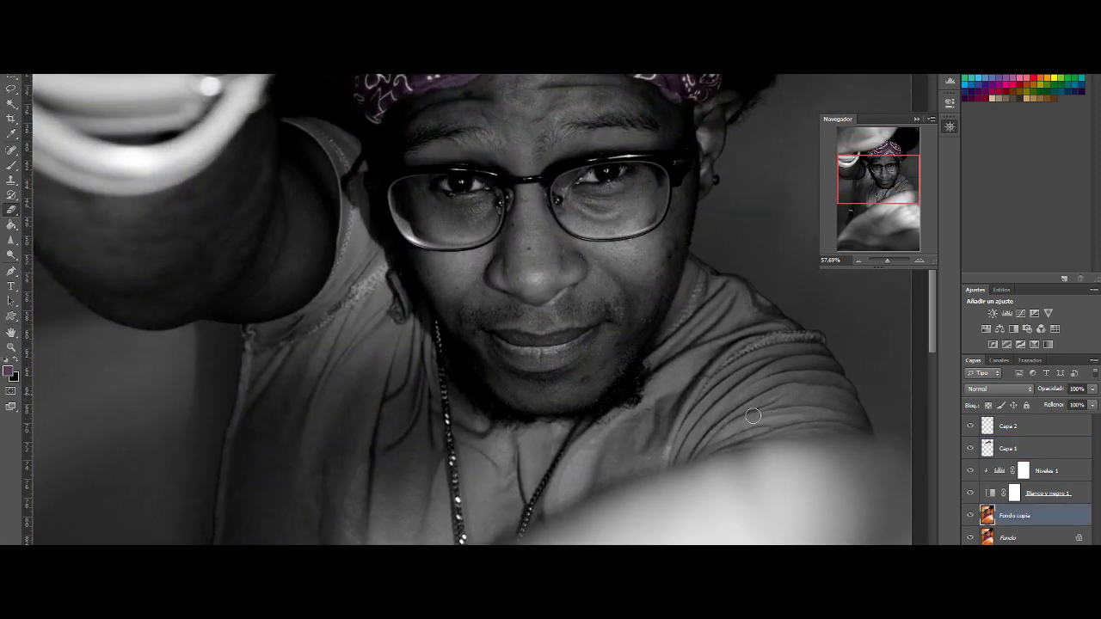
pyautogui.moveTo(1017, 518); pyautogui.dragTo(998, 421)
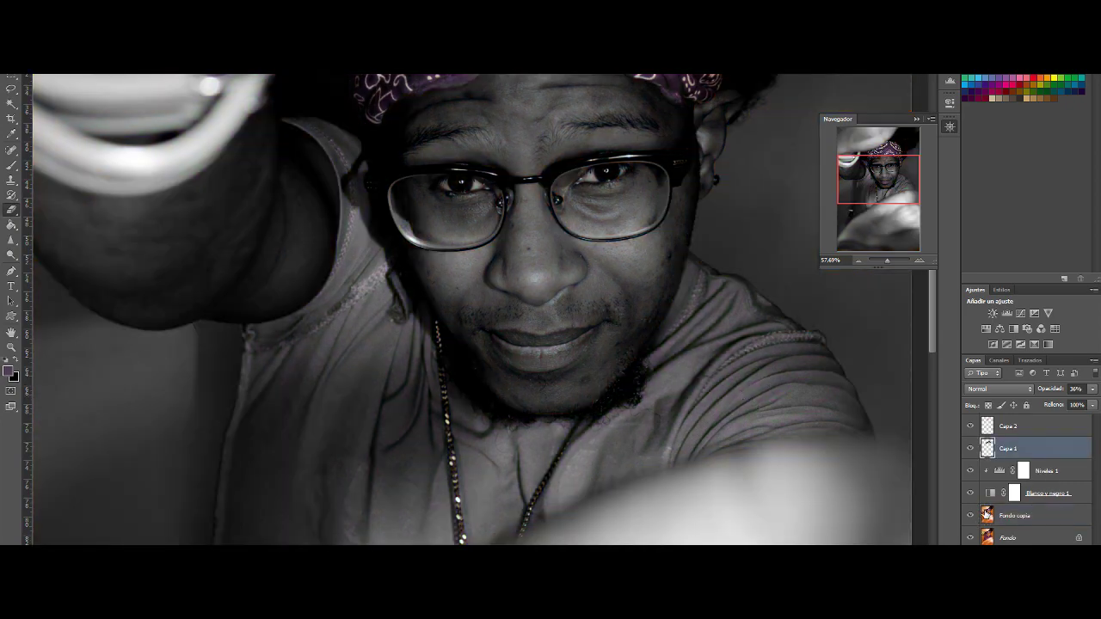
pyautogui.moveTo(890, 261); pyautogui.dragTo(885, 258)
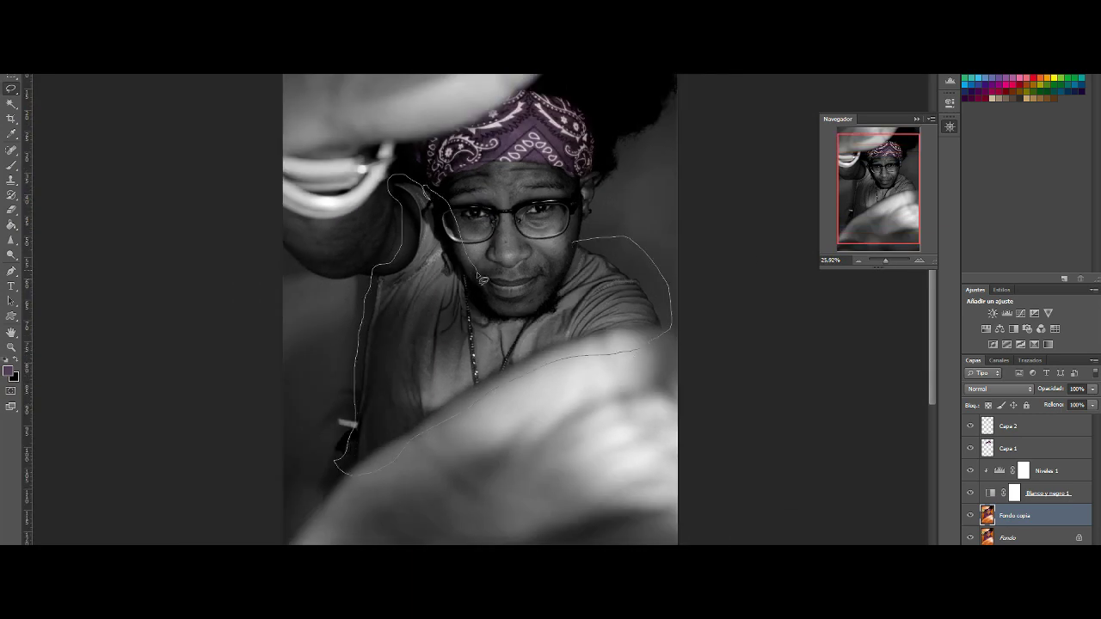
# Step: Lasso the shirt on Fondo copia, copy it to Capa 3, and move Capa 3 to the top
pyautogui.moveTo(555, 278); pyautogui.dragTo(567, 251)
pyautogui.hotkey('ctrl', 'j')
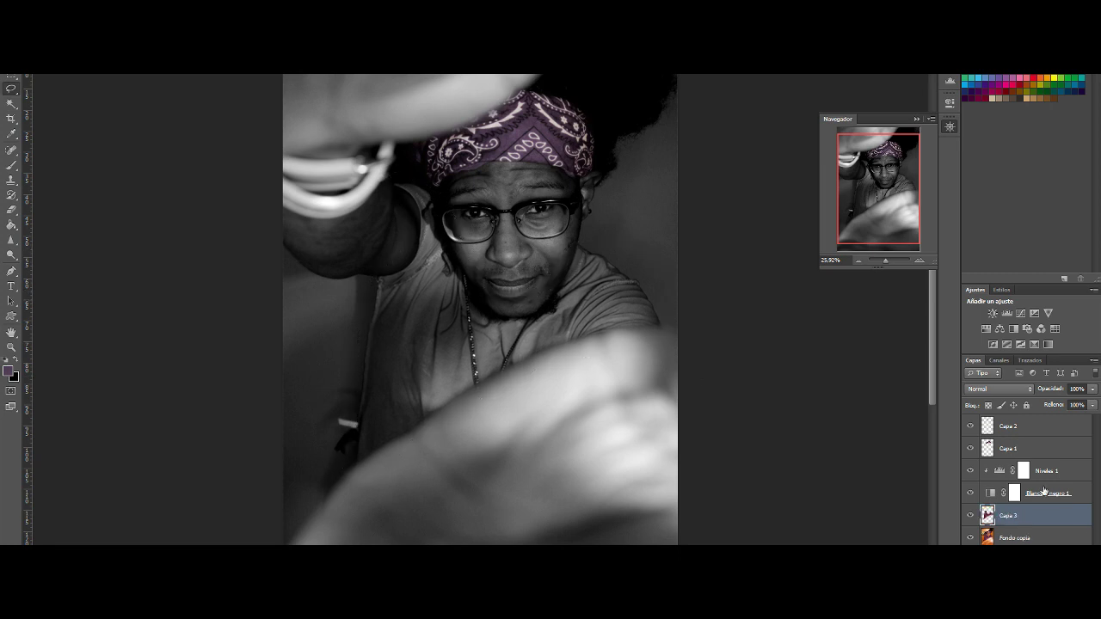
pyautogui.moveTo(1064, 418); pyautogui.dragTo(1030, 436)
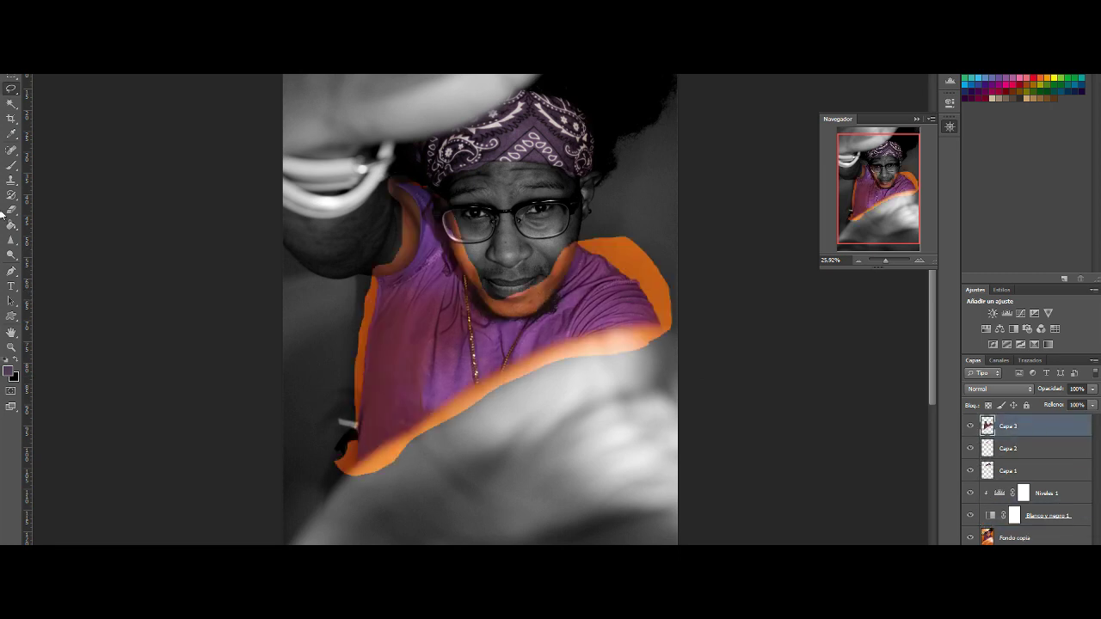
pyautogui.click(26, 65)
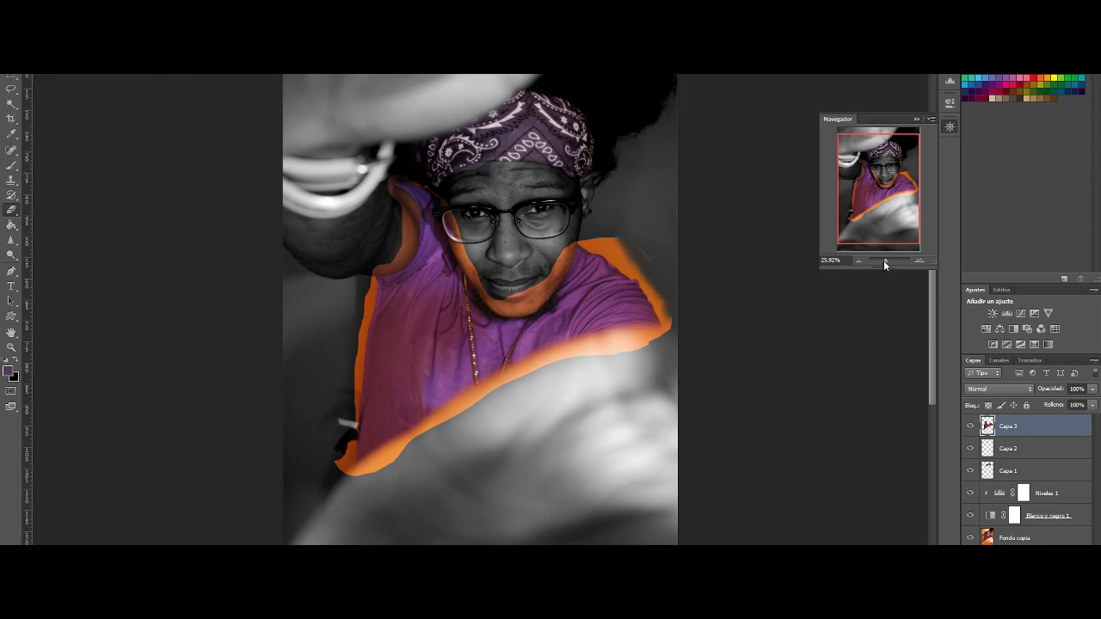
# Step: Erase the orange fringe around the neck, left cheek, jaw and hair edge on Capa 3
pyautogui.scroll(4, 657, 250)
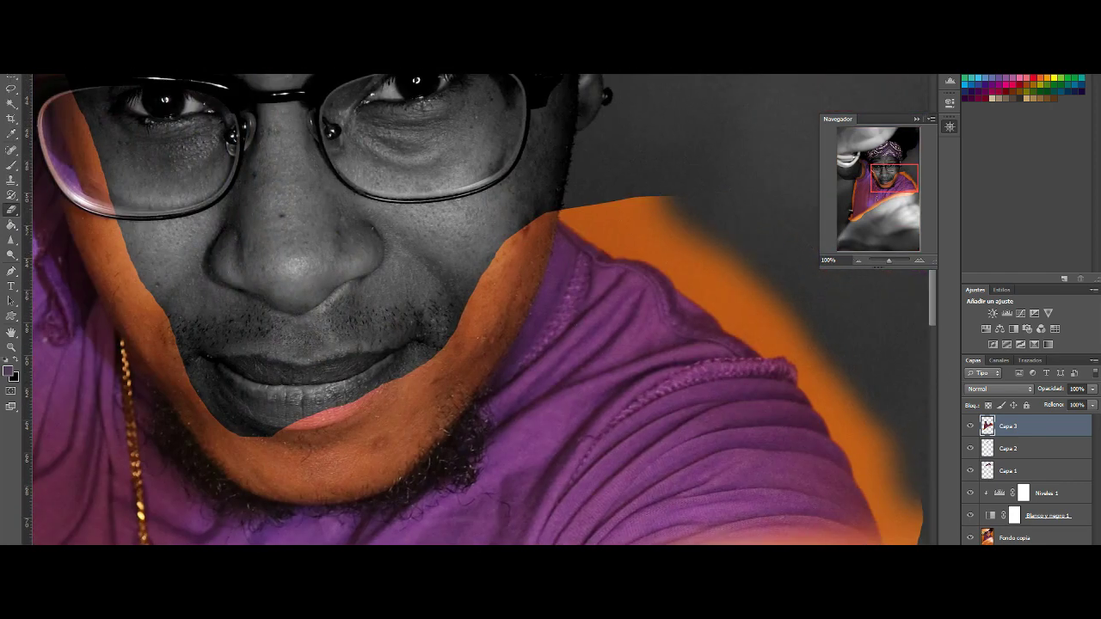
pyautogui.moveTo(646, 187)
pyautogui.mouseDown()
pyautogui.moveTo(560, 185)
pyautogui.moveTo(528, 229)
pyautogui.moveTo(515, 307)
pyautogui.moveTo(447, 413)
pyautogui.moveTo(516, 253)
pyautogui.mouseUp()
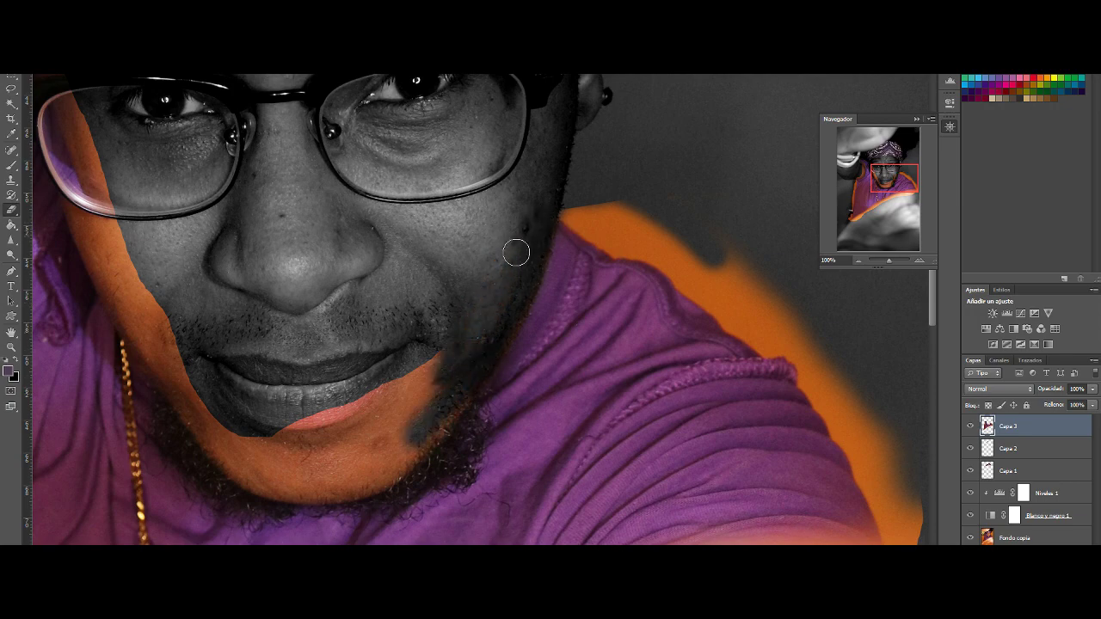
pyautogui.scroll(-5, 481, 318)
pyautogui.moveTo(437, 263)
pyautogui.mouseDown()
pyautogui.moveTo(386, 300)
pyautogui.moveTo(406, 209)
pyautogui.moveTo(400, 298)
pyautogui.moveTo(285, 322)
pyautogui.moveTo(307, 276)
pyautogui.mouseUp()
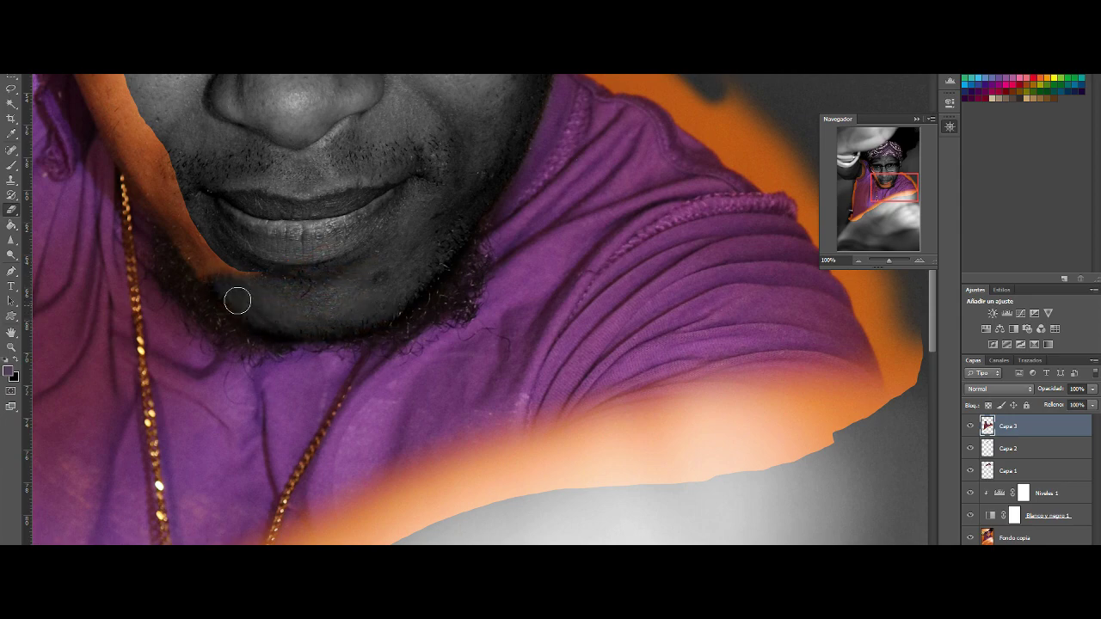
pyautogui.scroll(4, 194, 232)
pyautogui.moveTo(194, 233)
pyautogui.mouseDown()
pyautogui.moveTo(182, 401)
pyautogui.moveTo(197, 363)
pyautogui.moveTo(146, 258)
pyautogui.mouseUp()
pyautogui.scroll(1, 146, 258)
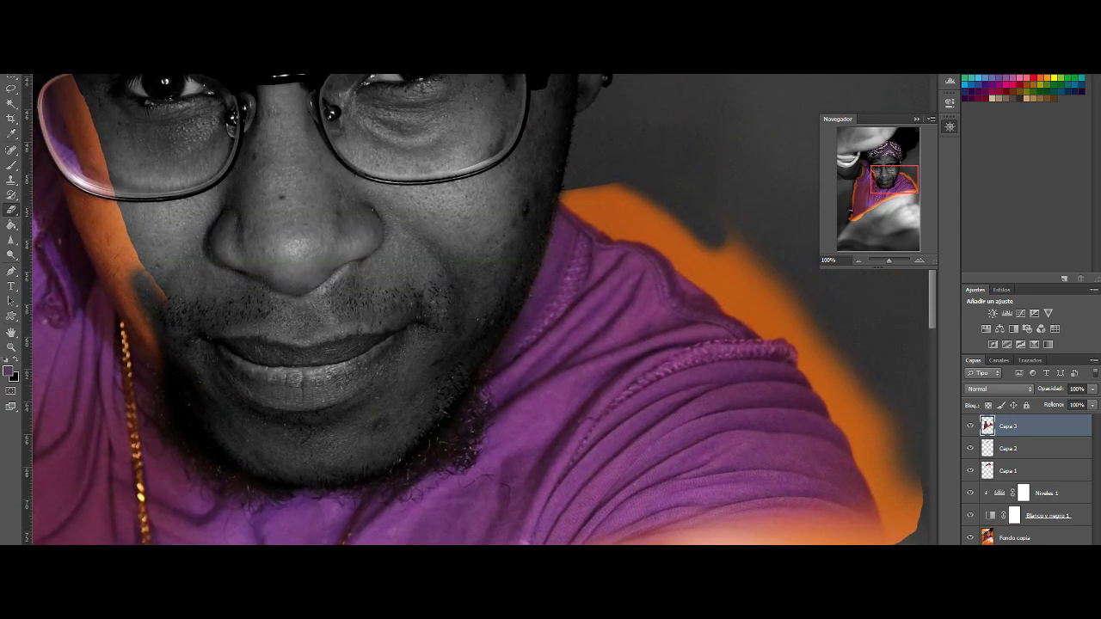
pyautogui.hscroll(-7, 146, 258)
pyautogui.scroll(3, 300, 245)
pyautogui.moveTo(301, 246)
pyautogui.mouseDown()
pyautogui.moveTo(314, 315)
pyautogui.moveTo(288, 290)
pyautogui.moveTo(381, 452)
pyautogui.moveTo(309, 347)
pyautogui.moveTo(329, 337)
pyautogui.moveTo(355, 437)
pyautogui.moveTo(293, 296)
pyautogui.moveTo(270, 142)
pyautogui.mouseUp()
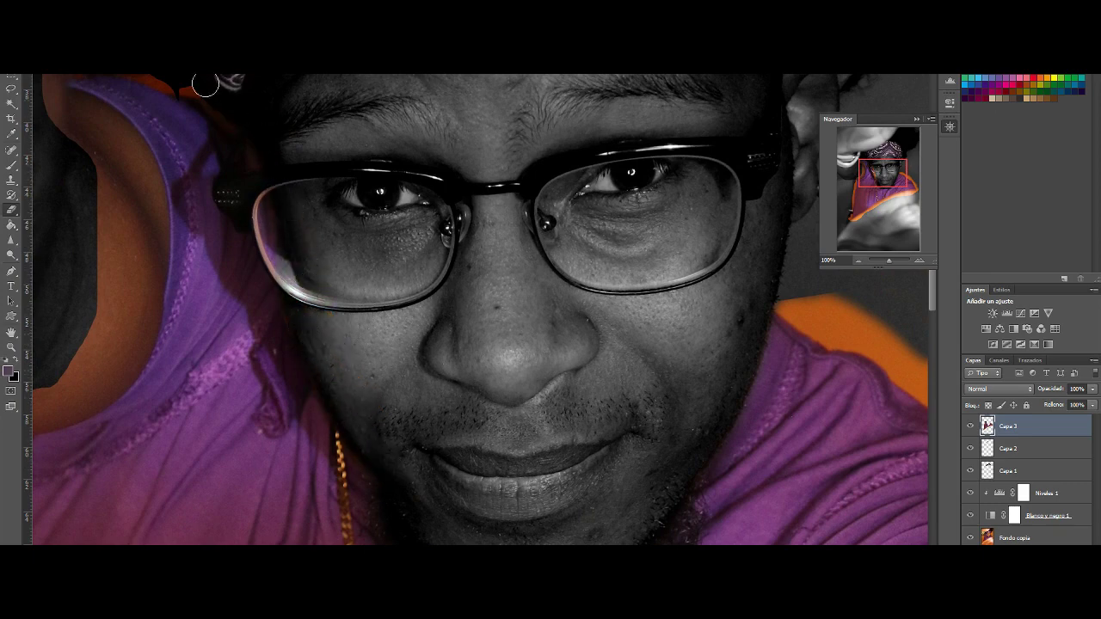
pyautogui.scroll(5, 243, 127)
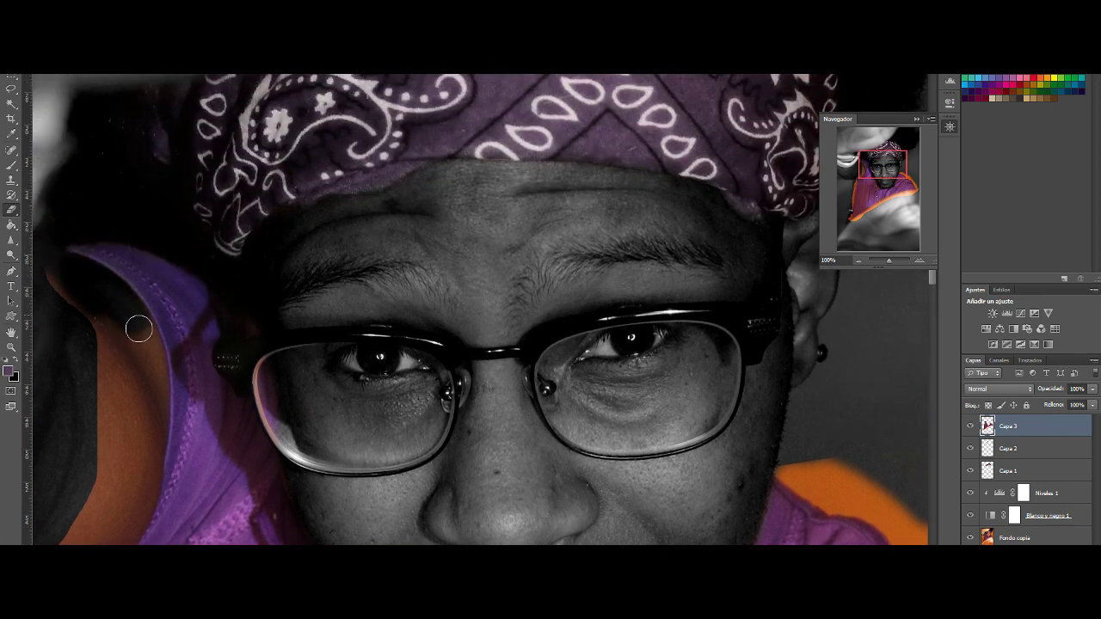
pyautogui.scroll(-3, 142, 327)
pyautogui.moveTo(157, 266)
pyautogui.mouseDown()
pyautogui.moveTo(155, 327)
pyautogui.moveTo(86, 443)
pyautogui.mouseUp()
# Step: Erase the orange strip along the shoulder and the cloth's left edge
pyautogui.moveTo(889, 260); pyautogui.dragTo(890, 261)
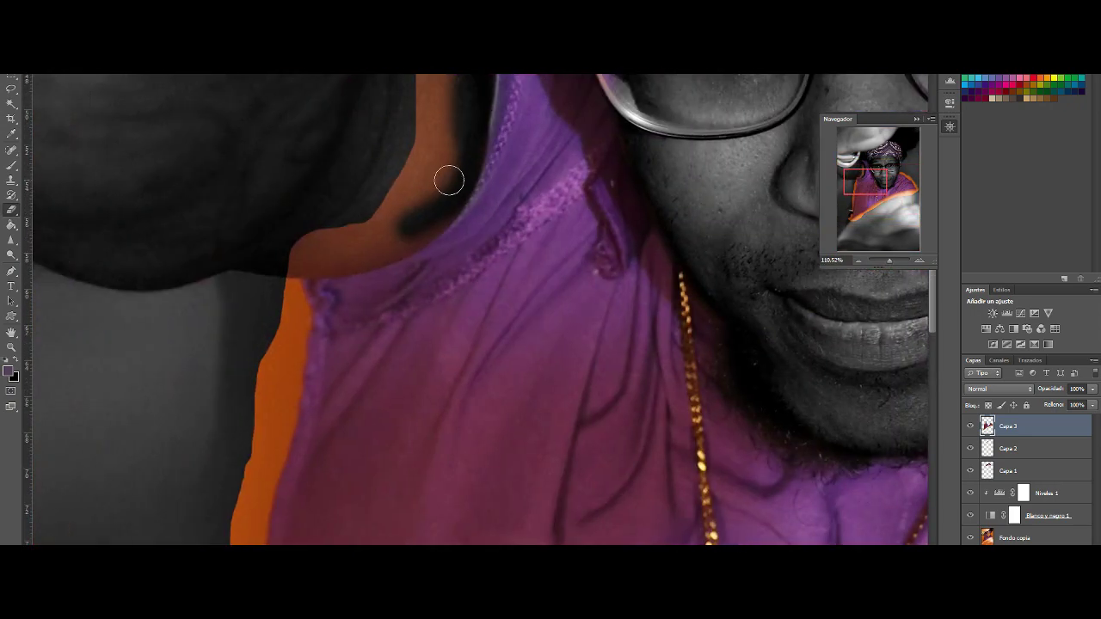
pyautogui.moveTo(450, 177)
pyautogui.mouseDown()
pyautogui.moveTo(430, 224)
pyautogui.moveTo(375, 233)
pyautogui.moveTo(376, 249)
pyautogui.moveTo(386, 241)
pyautogui.moveTo(373, 220)
pyautogui.moveTo(434, 91)
pyautogui.mouseUp()
pyautogui.scroll(5, 361, 140)
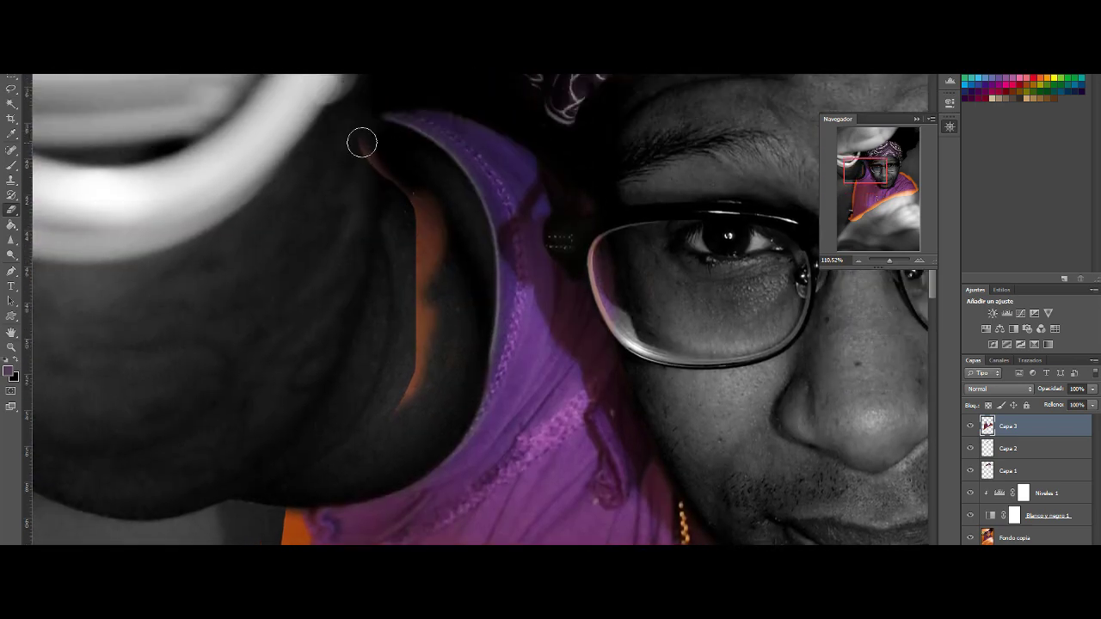
pyautogui.moveTo(362, 140)
pyautogui.mouseDown()
pyautogui.moveTo(438, 285)
pyautogui.moveTo(399, 393)
pyautogui.mouseUp()
pyautogui.scroll(-5, 309, 324)
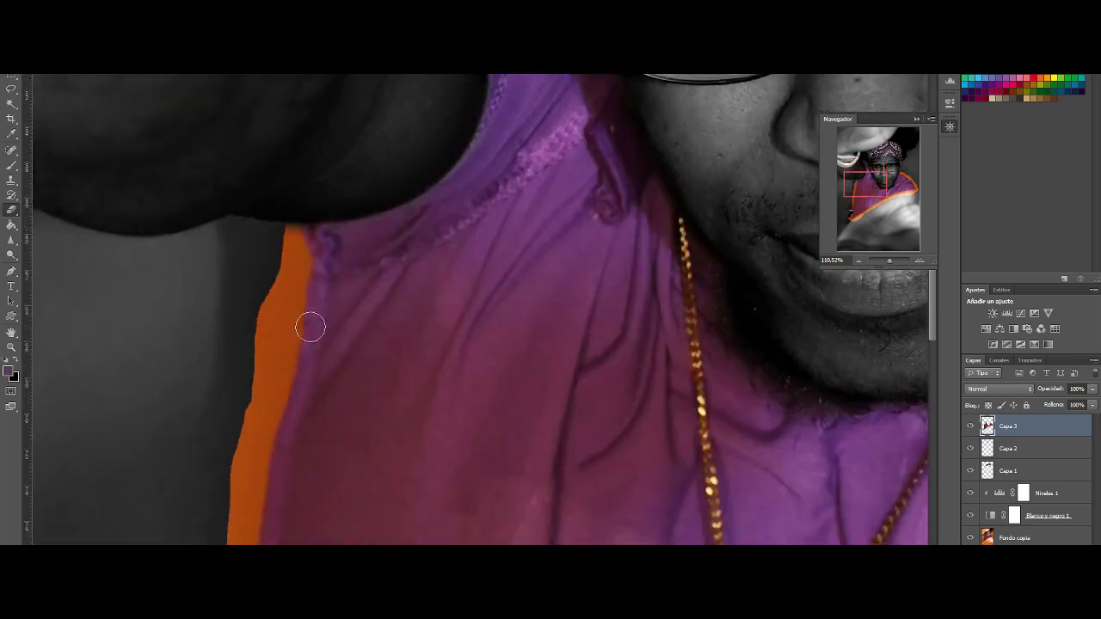
pyautogui.scroll(-2, 310, 324)
pyautogui.moveTo(284, 228)
pyautogui.mouseDown()
pyautogui.moveTo(298, 213)
pyautogui.moveTo(265, 249)
pyautogui.mouseUp()
pyautogui.scroll(-2, 266, 248)
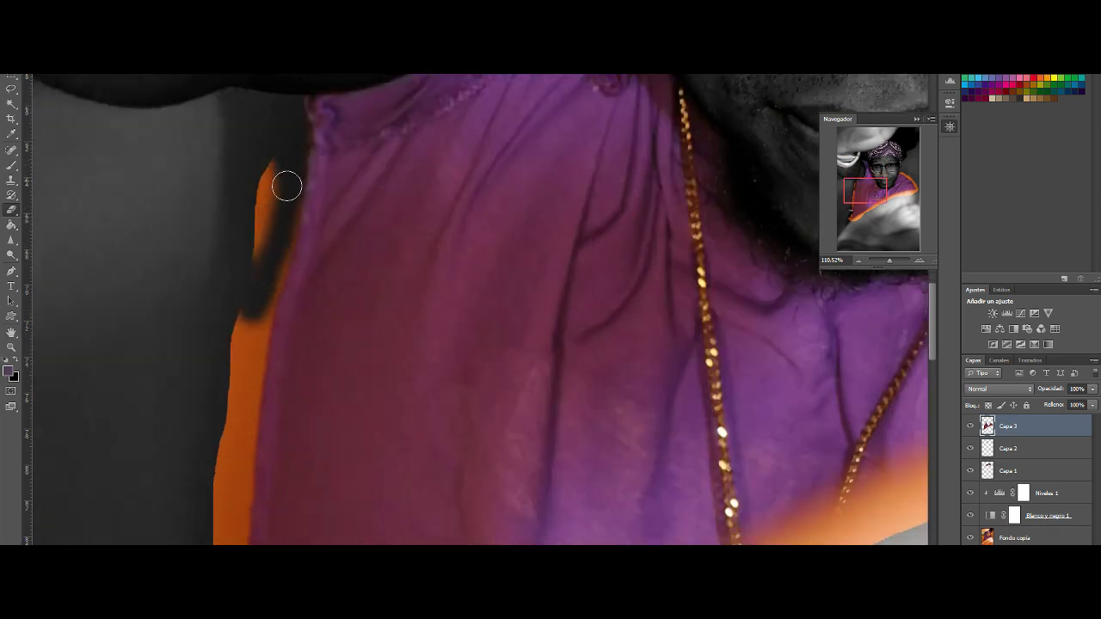
pyautogui.moveTo(285, 184); pyautogui.dragTo(265, 335)
pyautogui.moveTo(280, 246)
pyautogui.mouseDown()
pyautogui.moveTo(246, 356)
pyautogui.moveTo(270, 136)
pyautogui.moveTo(229, 138)
pyautogui.mouseUp()
pyautogui.scroll(-2, 251, 223)
pyautogui.scroll(-2, 251, 223)
pyautogui.moveTo(241, 209); pyautogui.dragTo(215, 361)
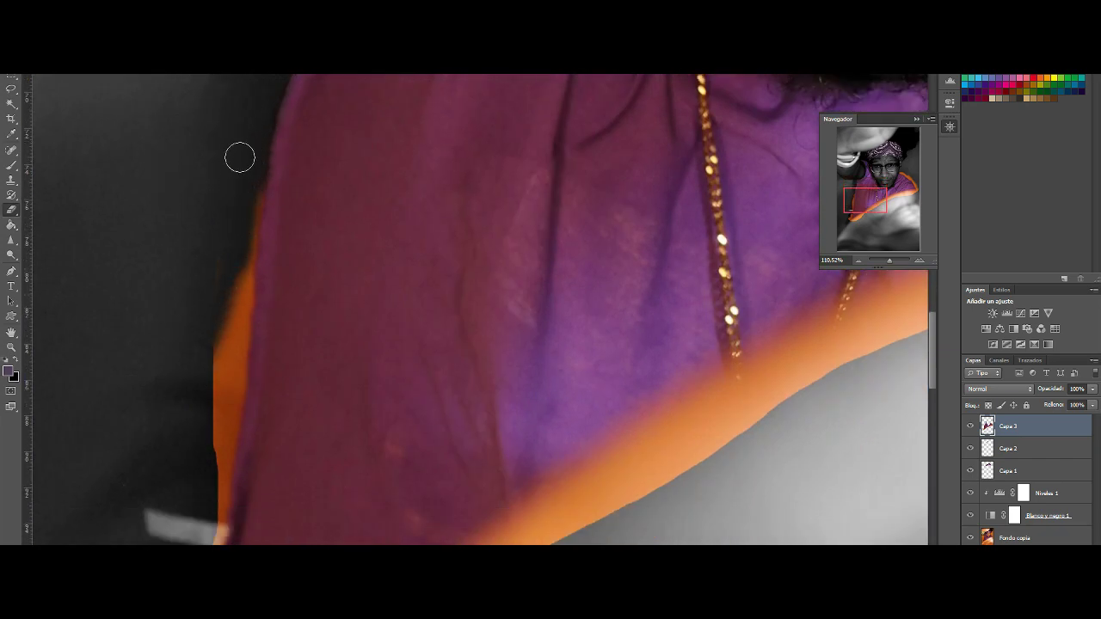
pyautogui.moveTo(238, 158); pyautogui.dragTo(215, 331)
pyautogui.scroll(-1, 232, 215)
pyautogui.scroll(-1, 232, 223)
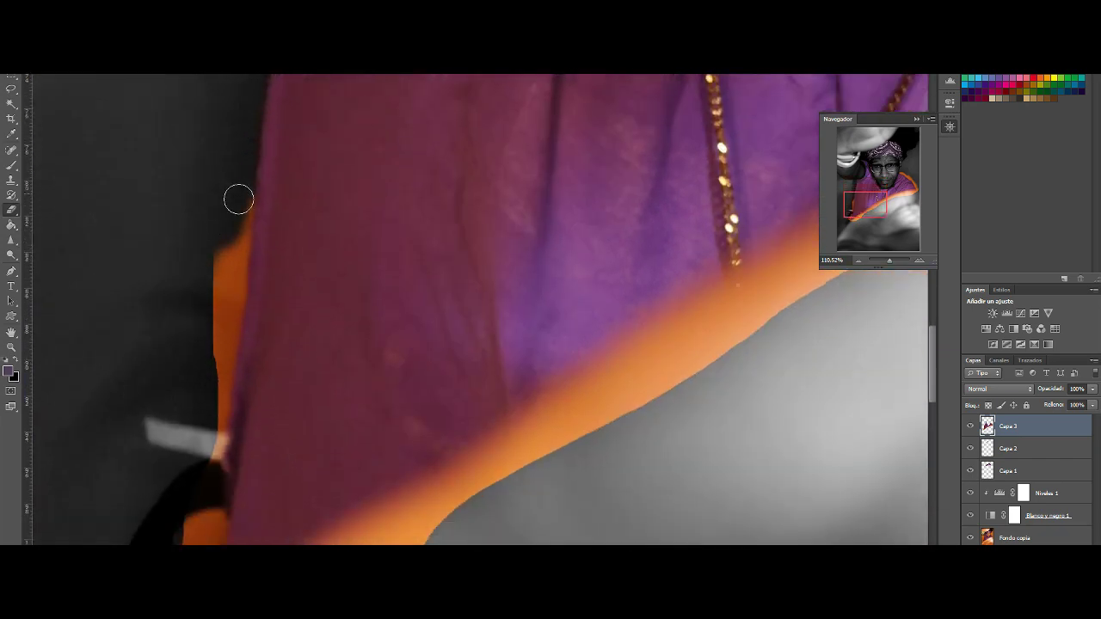
pyautogui.moveTo(238, 197)
pyautogui.mouseDown()
pyautogui.moveTo(221, 238)
pyautogui.moveTo(224, 322)
pyautogui.mouseUp()
pyautogui.scroll(-2, 234, 122)
pyautogui.moveTo(235, 123); pyautogui.dragTo(219, 344)
pyautogui.scroll(-1, 236, 112)
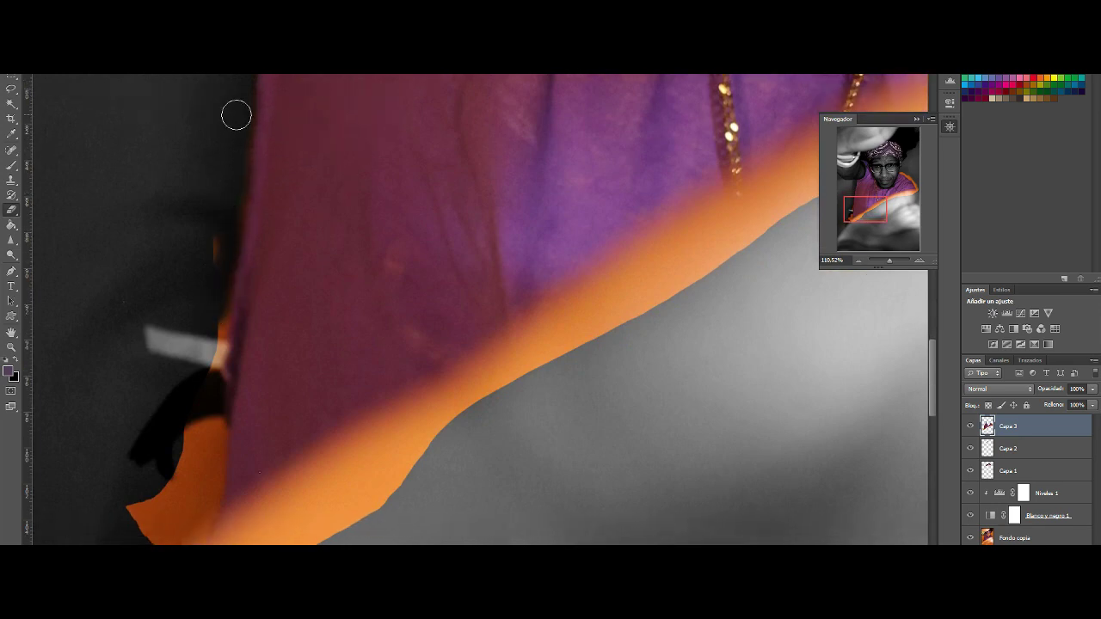
pyautogui.scroll(-5, 212, 127)
pyautogui.moveTo(211, 172)
pyautogui.mouseDown()
pyautogui.moveTo(201, 249)
pyautogui.moveTo(163, 335)
pyautogui.moveTo(206, 313)
pyautogui.moveTo(152, 398)
pyautogui.mouseUp()
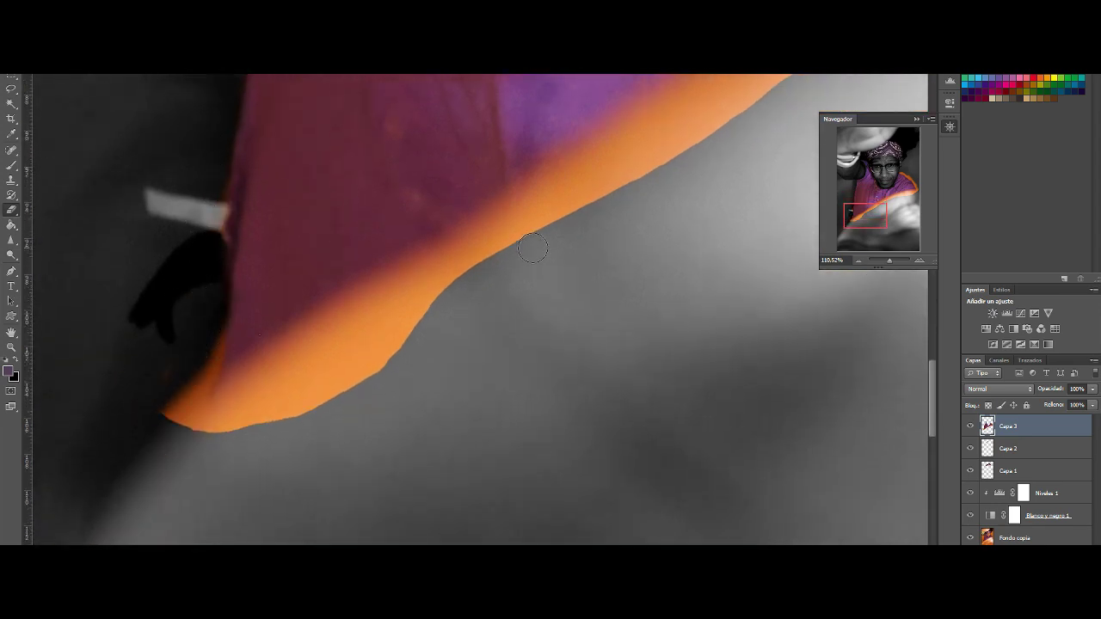
# Step: Remove the orange strip along the cloth's lower edge
pyautogui.moveTo(525, 238)
pyautogui.mouseDown()
pyautogui.moveTo(344, 369)
pyautogui.moveTo(184, 419)
pyautogui.moveTo(214, 313)
pyautogui.moveTo(219, 392)
pyautogui.moveTo(567, 203)
pyautogui.mouseUp()
pyautogui.scroll(4, 568, 203)
pyautogui.moveTo(632, 258)
pyautogui.mouseDown()
pyautogui.moveTo(516, 301)
pyautogui.moveTo(258, 439)
pyautogui.mouseUp()
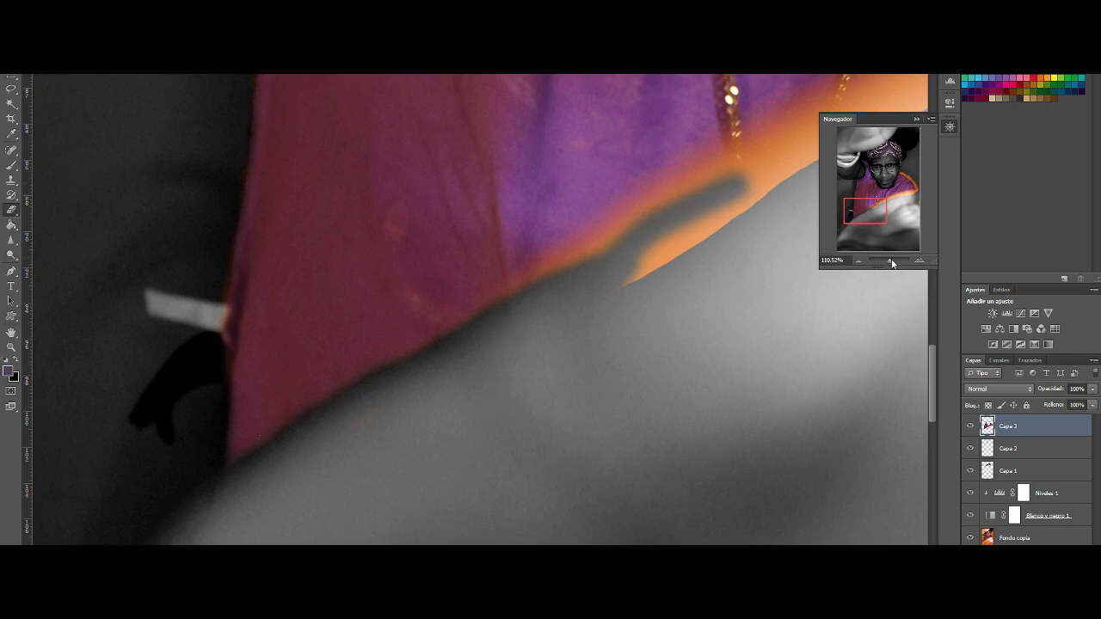
pyautogui.moveTo(889, 260); pyautogui.dragTo(889, 257)
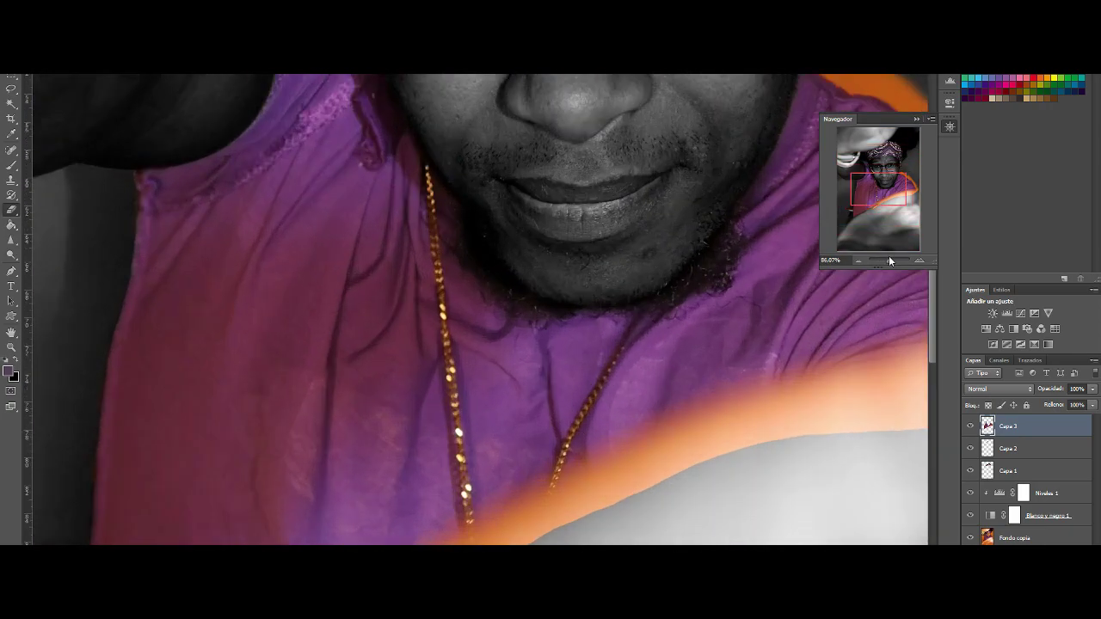
# Step: Paint out the orange glow along the cloth, arm edge and right shoulder on Capa 3
pyautogui.moveTo(748, 274)
pyautogui.mouseDown()
pyautogui.moveTo(473, 342)
pyautogui.moveTo(405, 383)
pyautogui.moveTo(457, 330)
pyautogui.moveTo(406, 368)
pyautogui.mouseUp()
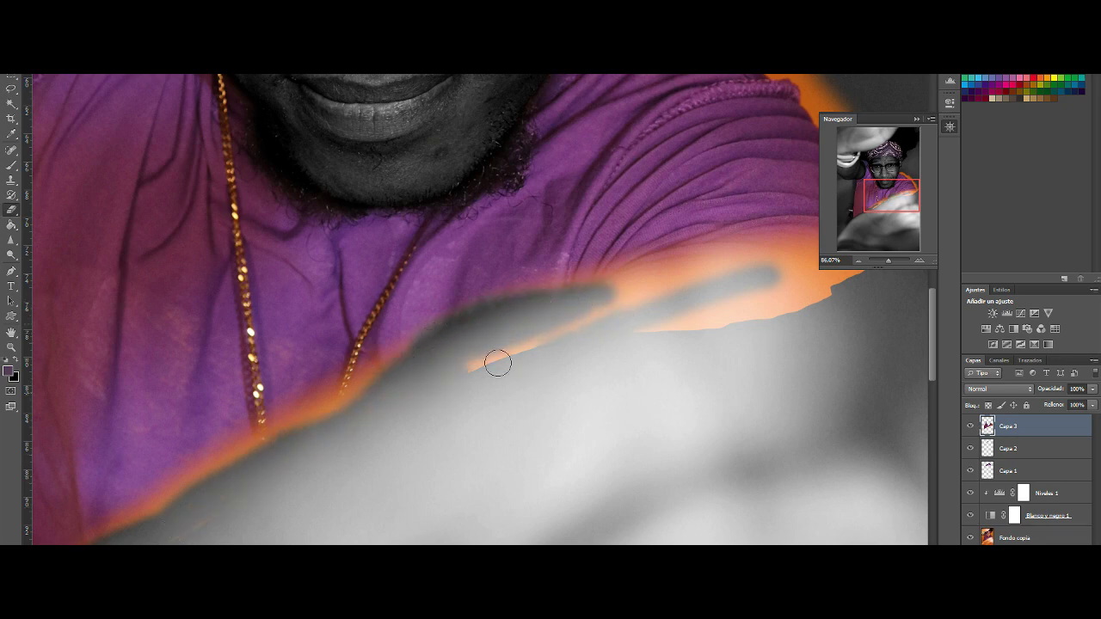
pyautogui.moveTo(496, 363); pyautogui.dragTo(781, 300)
pyautogui.moveTo(614, 315); pyautogui.dragTo(459, 315)
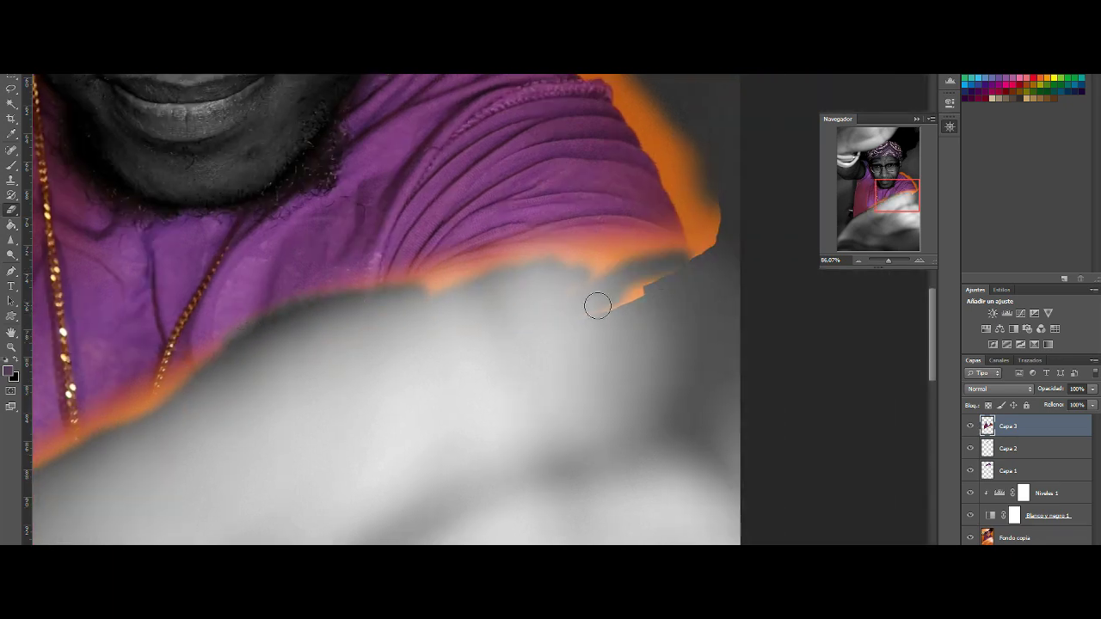
pyautogui.moveTo(594, 302); pyautogui.dragTo(677, 155)
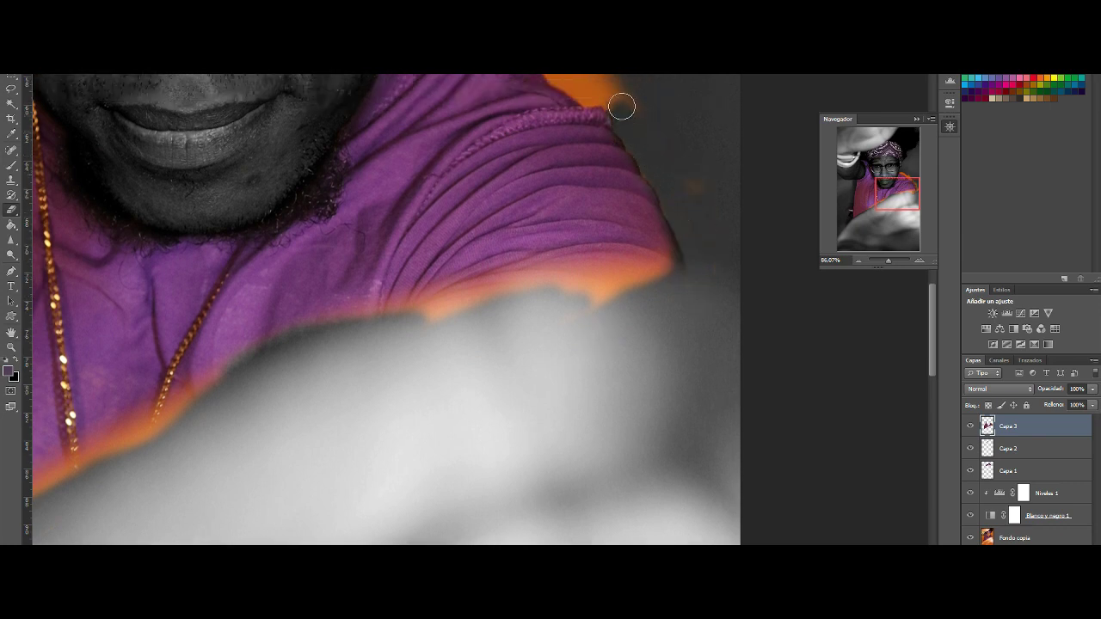
pyautogui.scroll(3, 634, 130)
pyautogui.moveTo(499, 135)
pyautogui.mouseDown()
pyautogui.moveTo(592, 184)
pyautogui.moveTo(454, 98)
pyautogui.moveTo(467, 128)
pyautogui.moveTo(411, 91)
pyautogui.moveTo(504, 132)
pyautogui.moveTo(590, 215)
pyautogui.moveTo(567, 197)
pyautogui.mouseUp()
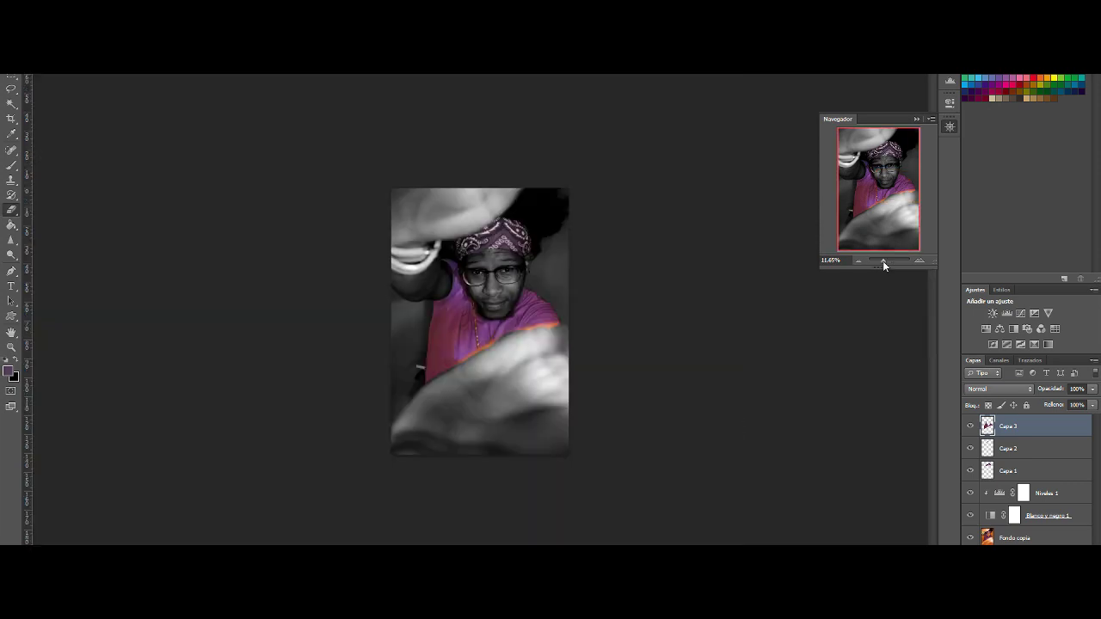
# Step: Paint over the remaining orange glow on the arm edge and upper arm
pyautogui.moveTo(889, 260); pyautogui.dragTo(885, 259)
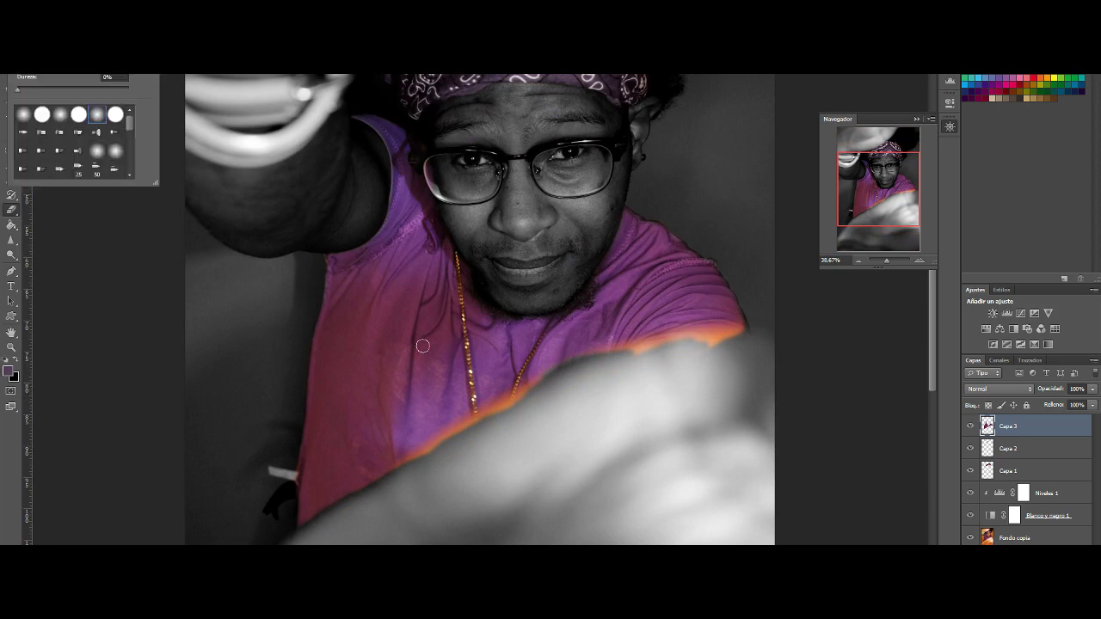
pyautogui.moveTo(545, 392)
pyautogui.mouseDown()
pyautogui.moveTo(430, 451)
pyautogui.moveTo(413, 473)
pyautogui.mouseUp()
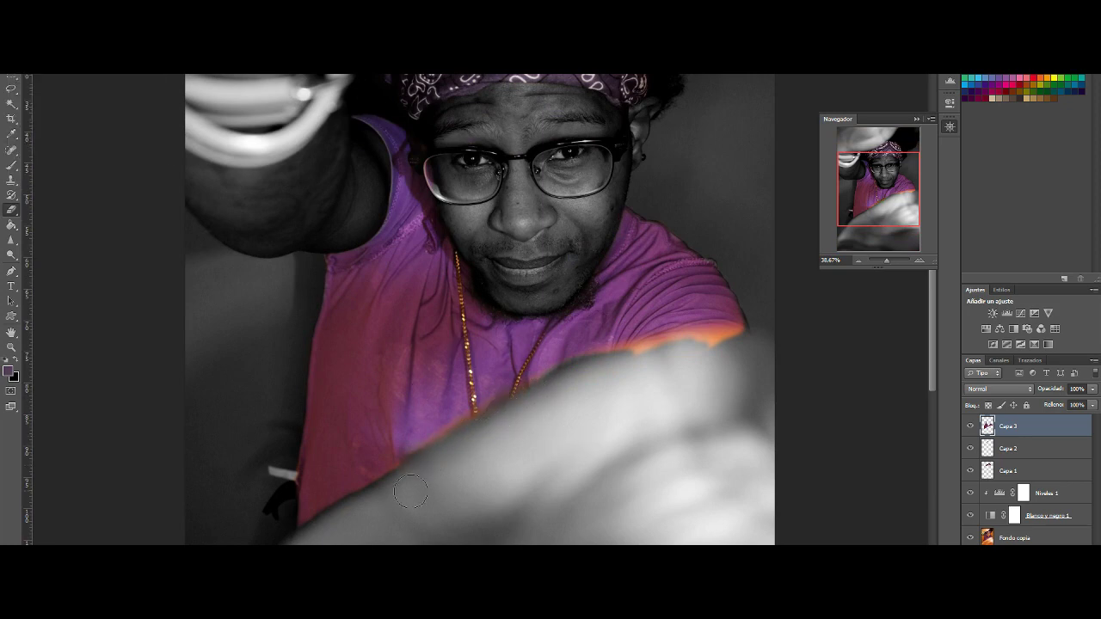
pyautogui.moveTo(731, 352)
pyautogui.mouseDown()
pyautogui.moveTo(683, 352)
pyautogui.moveTo(694, 363)
pyautogui.moveTo(642, 376)
pyautogui.moveTo(641, 366)
pyautogui.mouseUp()
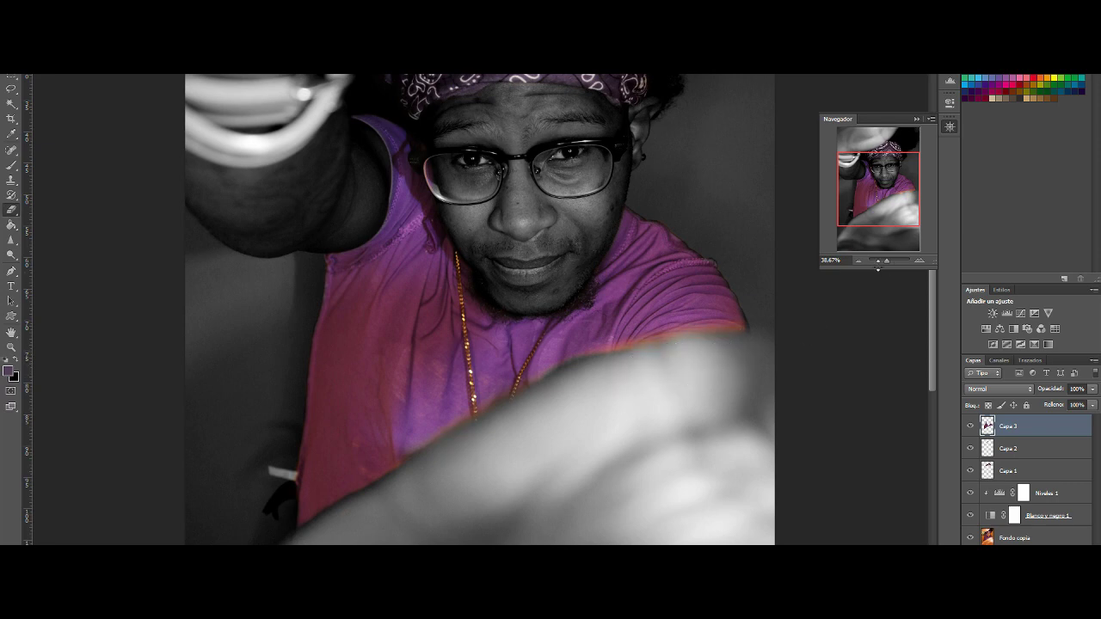
pyautogui.moveTo(887, 263); pyautogui.dragTo(884, 261)
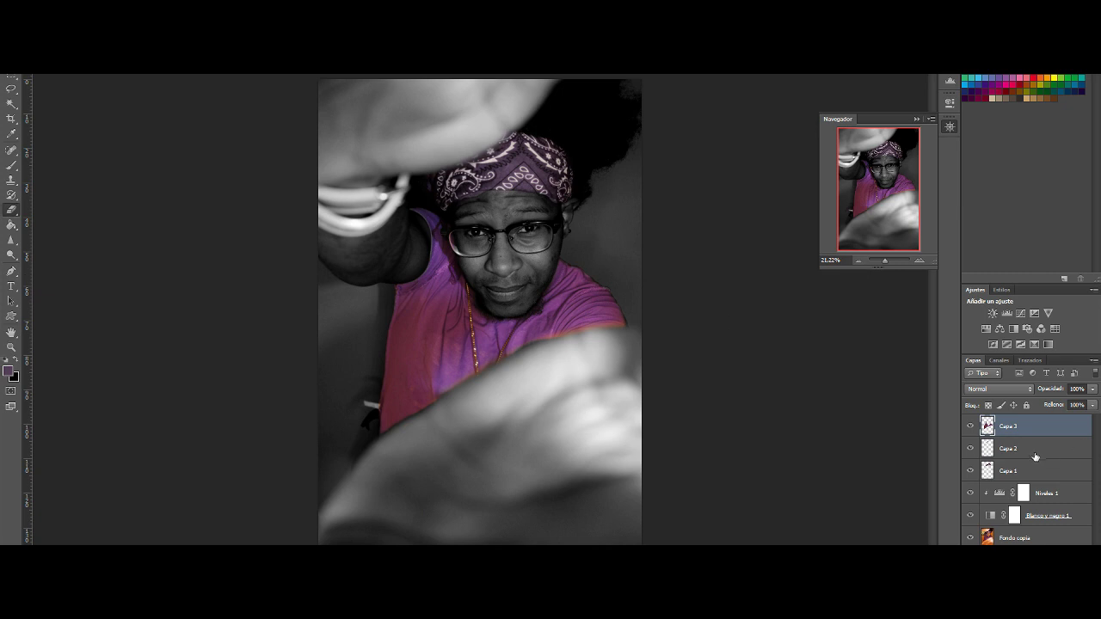
# Step: Colorize Capa 3 with Hue/Saturation at hue 286, saturation 25
pyautogui.hotkey('ctrl', 'u')
pyautogui.click(916, 249)
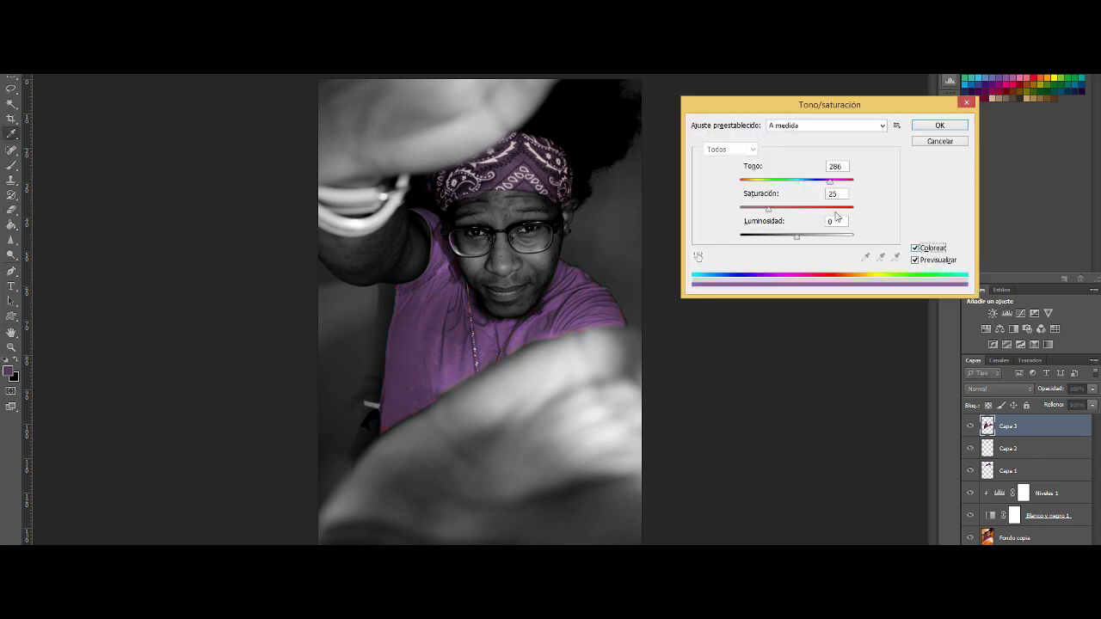
pyautogui.click(934, 127)
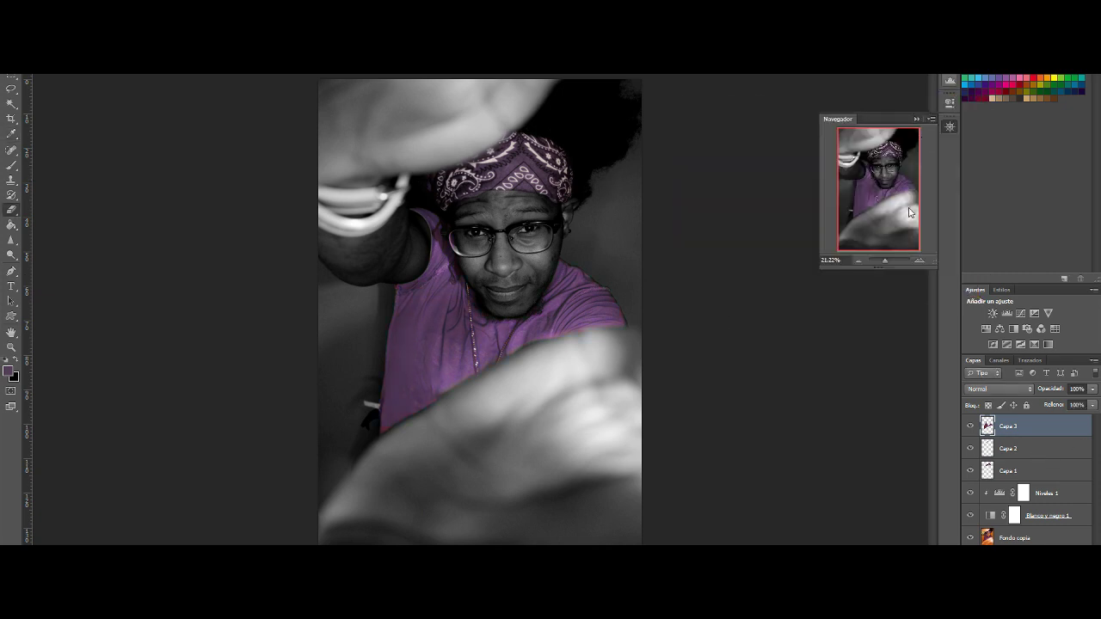
# Step: Apply Smart Blur to the Fondo copia background layer
pyautogui.moveTo(886, 260); pyautogui.dragTo(888, 260)
pyautogui.click(881, 186)
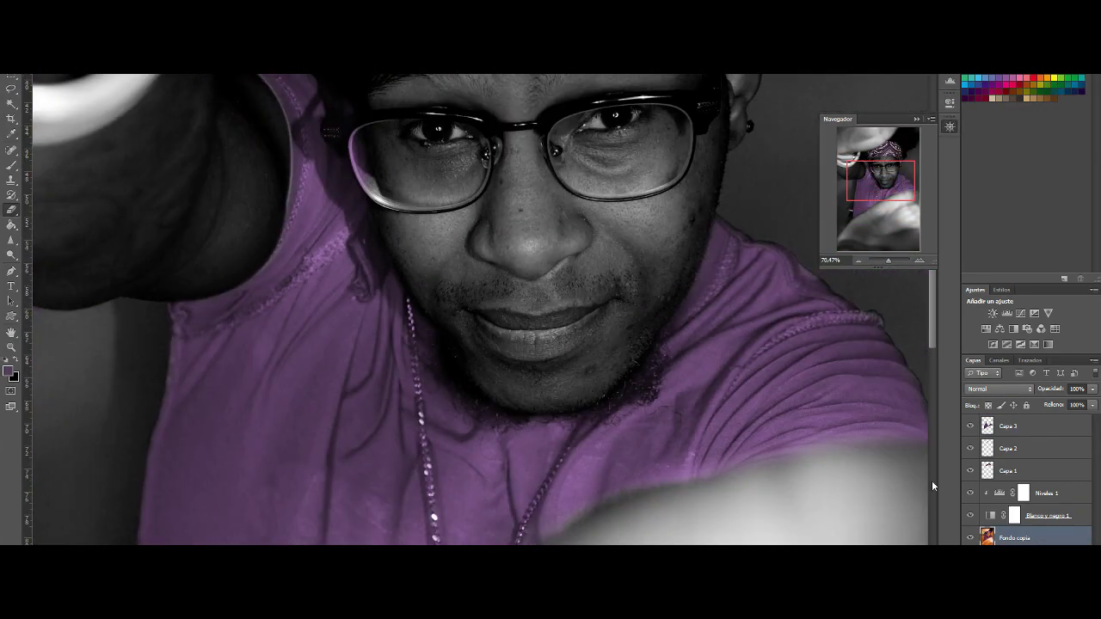
pyautogui.click(434, 214)
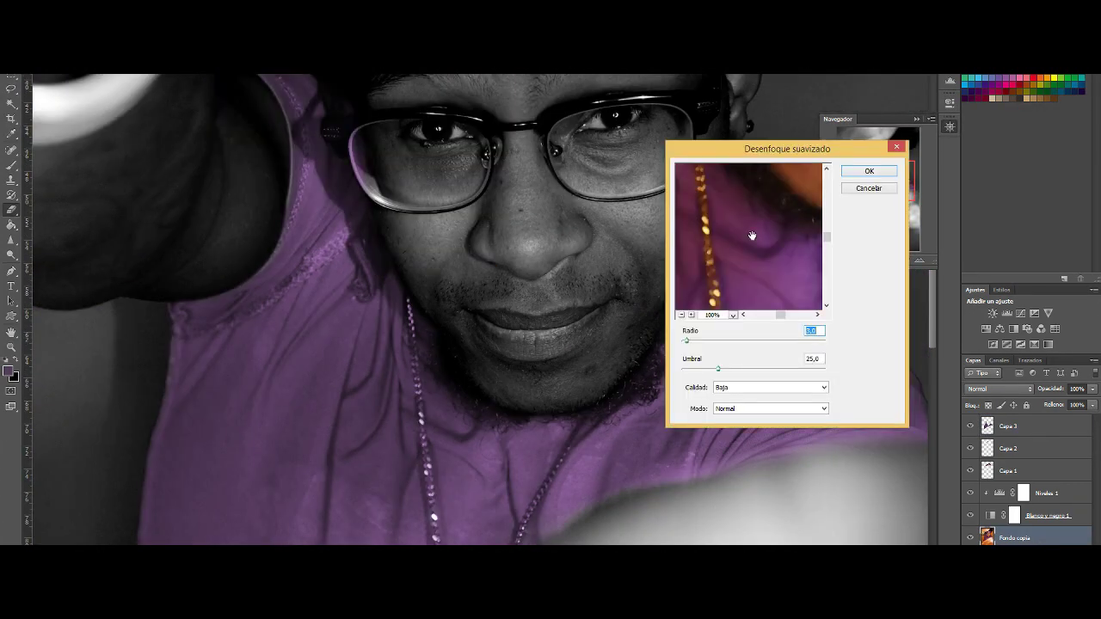
pyautogui.click(869, 172)
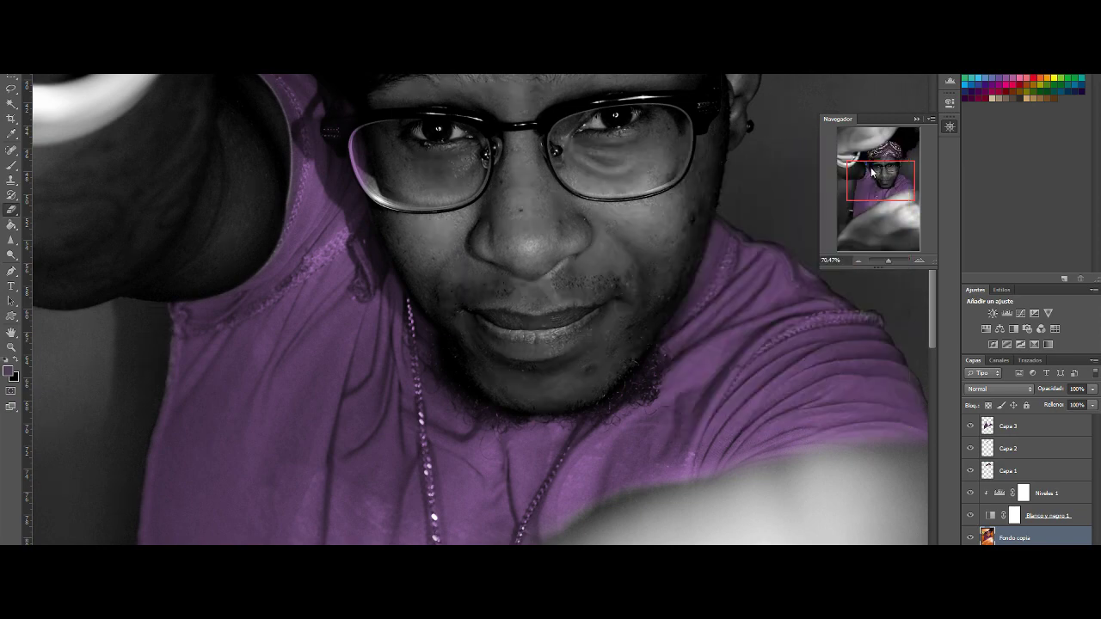
pyautogui.moveTo(888, 263); pyautogui.dragTo(887, 255)
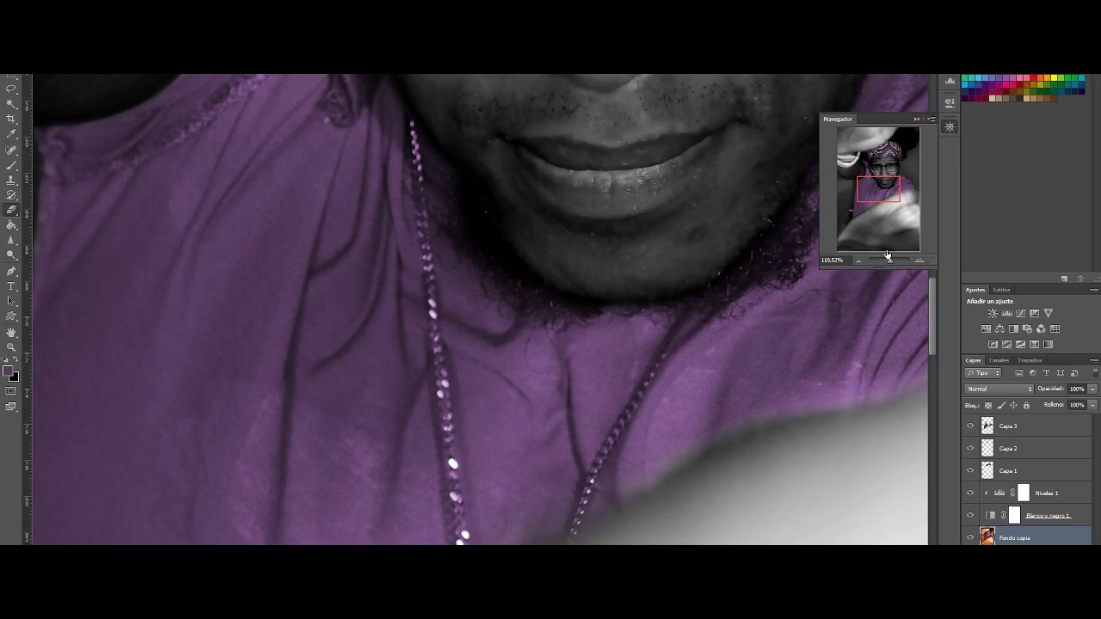
pyautogui.moveTo(877, 191); pyautogui.dragTo(874, 179)
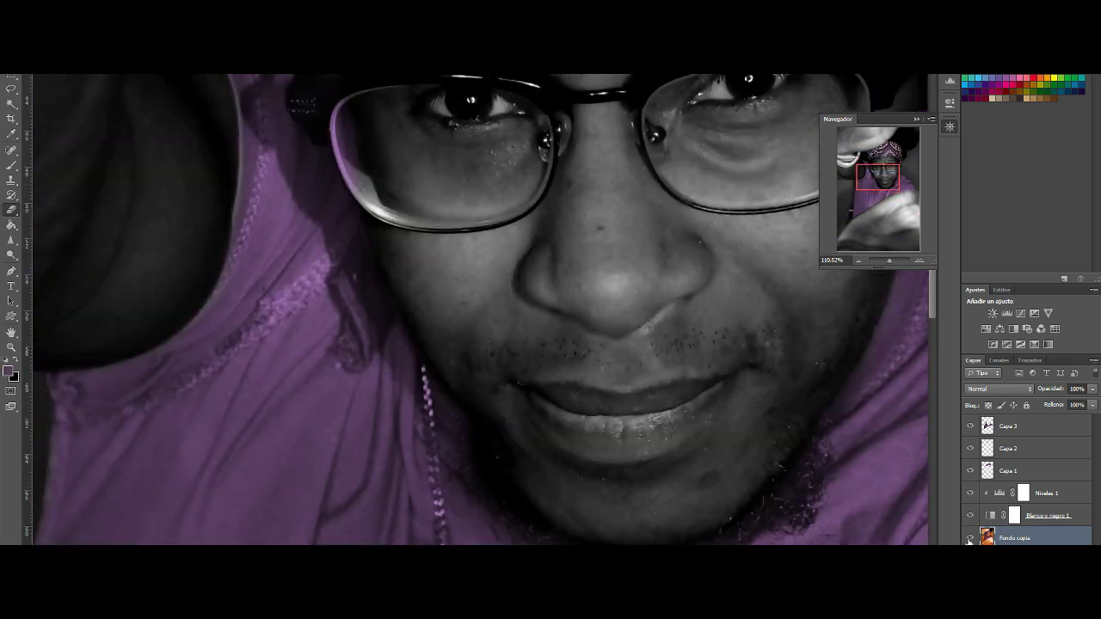
pyautogui.moveTo(889, 260); pyautogui.dragTo(890, 262)
pyautogui.click(12, 223)
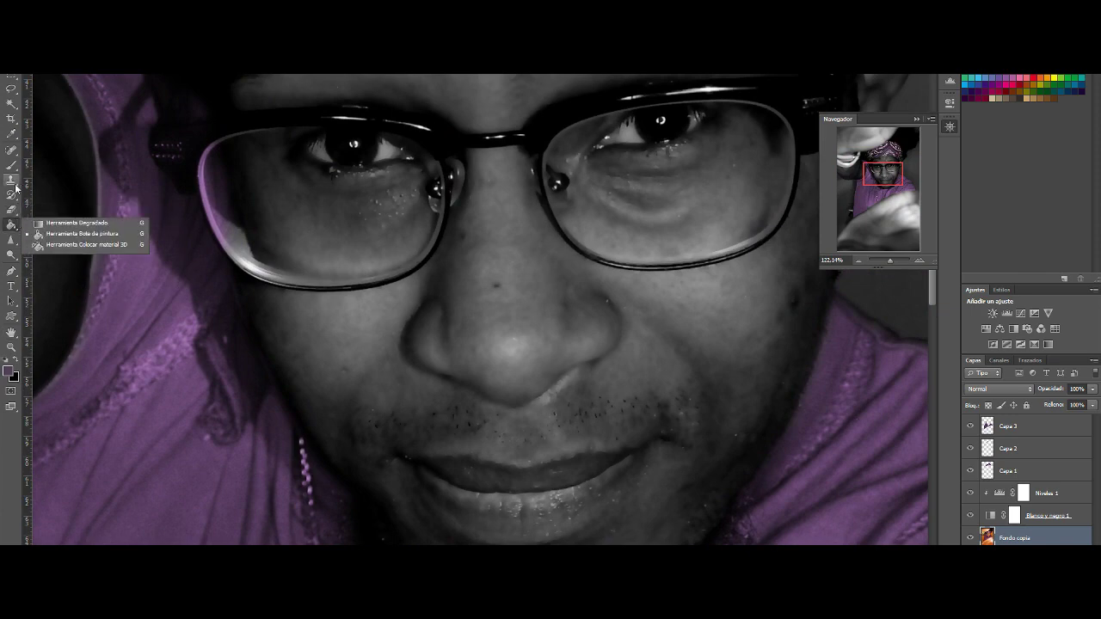
pyautogui.click(11, 254)
pyautogui.click(83, 264)
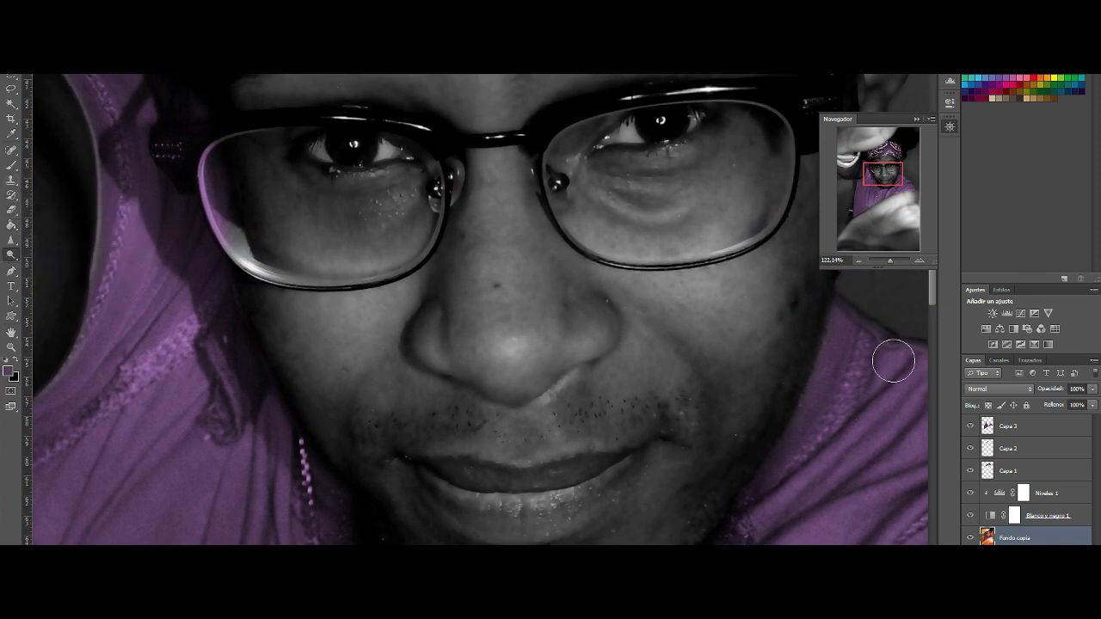
pyautogui.moveTo(890, 260); pyautogui.dragTo(886, 260)
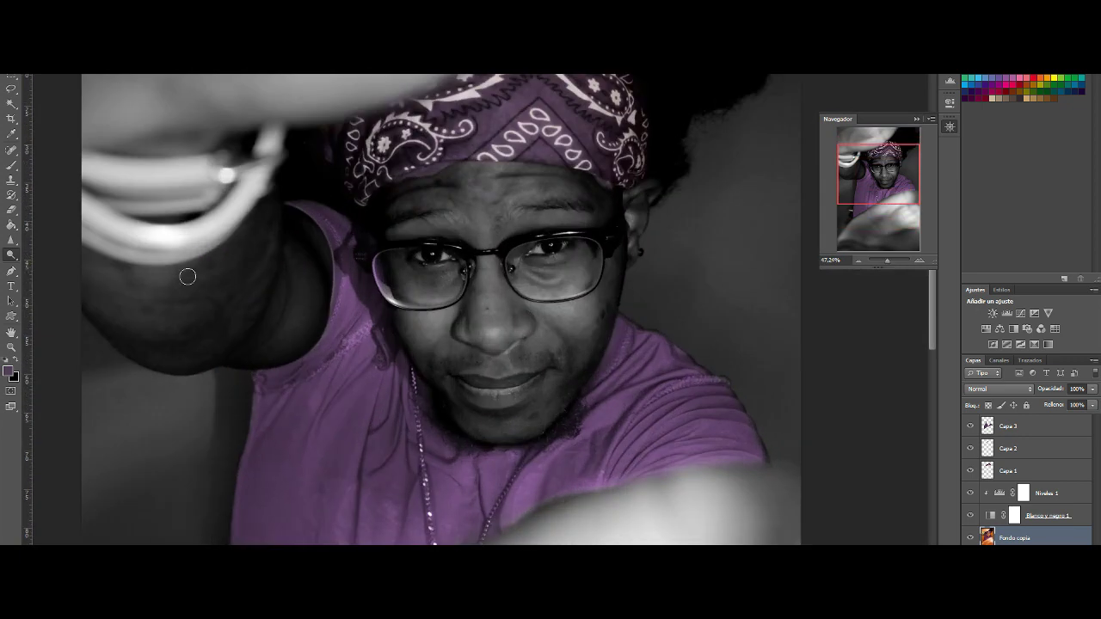
pyautogui.click(67, 77)
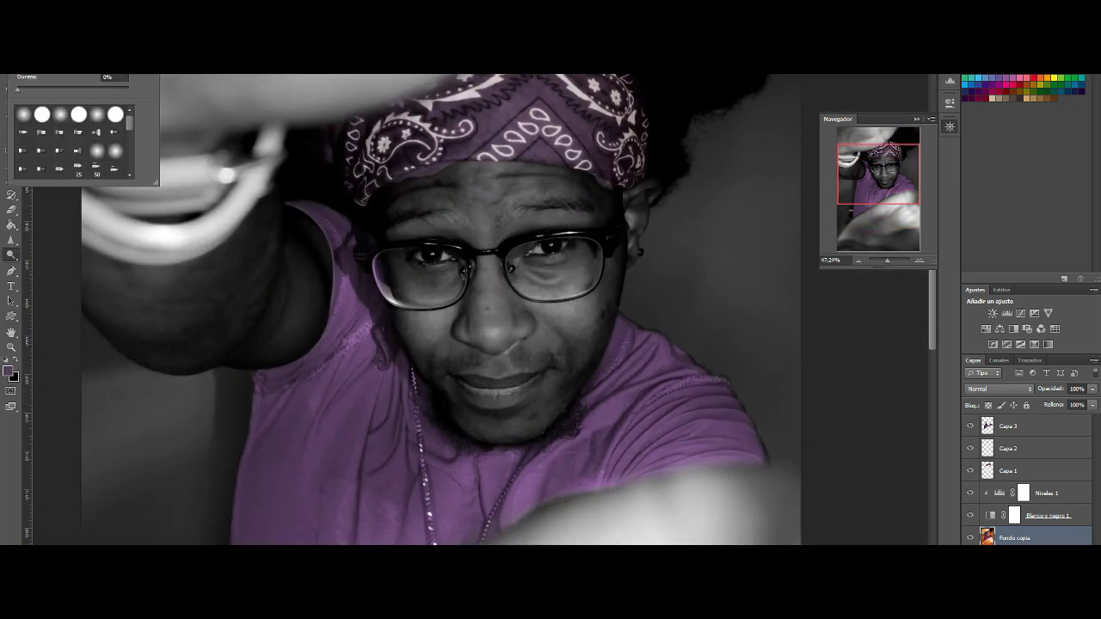
pyautogui.click(193, 280)
pyautogui.scroll(2, 215, 284)
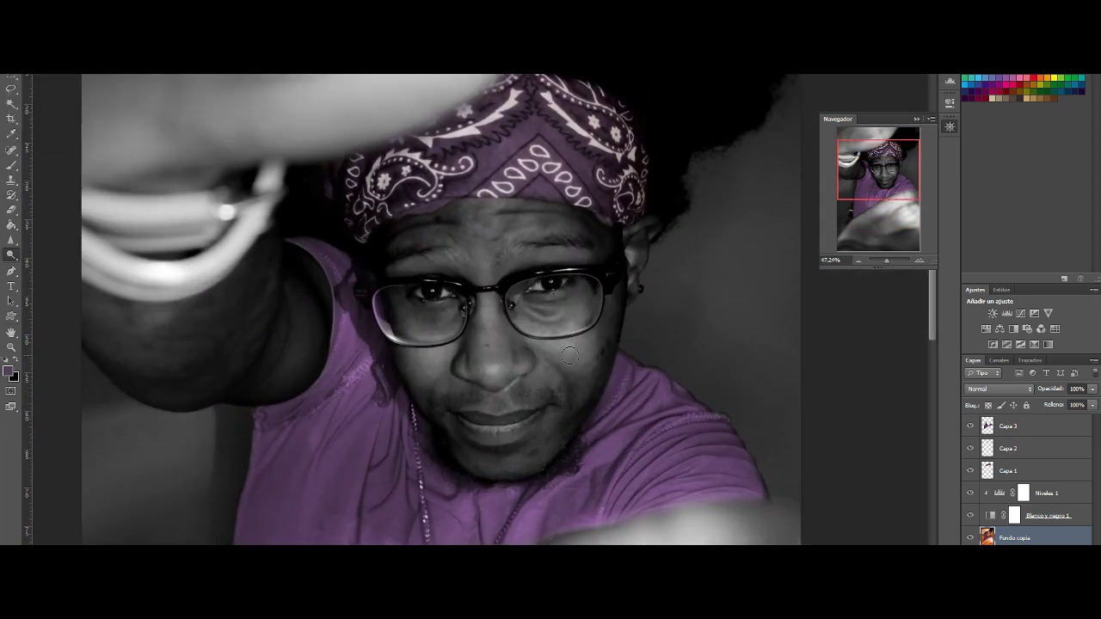
pyautogui.scroll(2, 496, 376)
pyautogui.scroll(4, 516, 327)
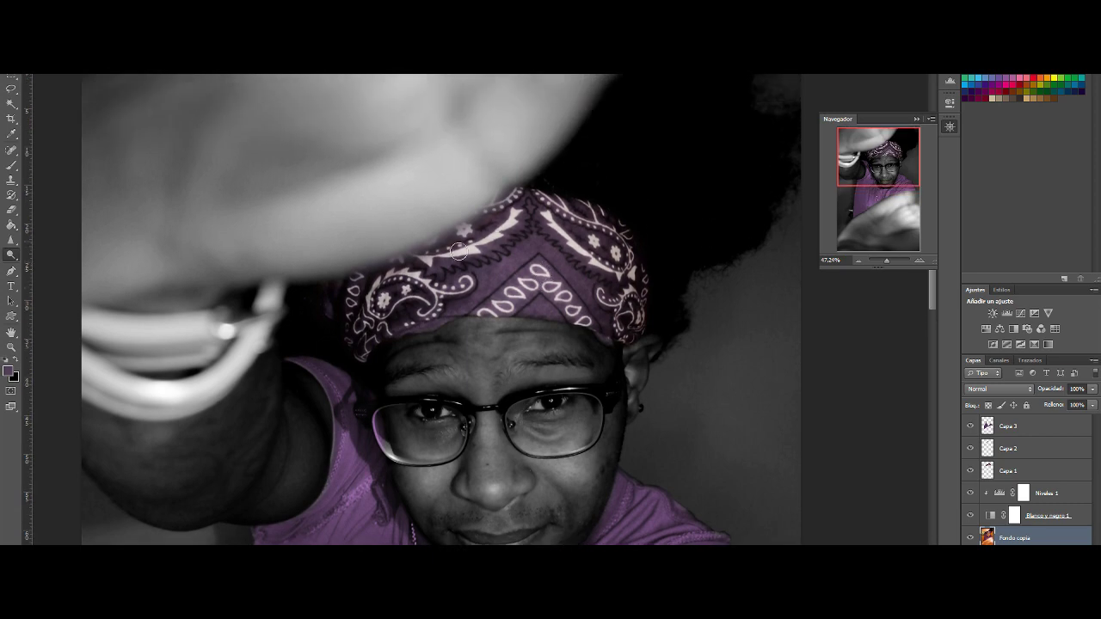
pyautogui.scroll(-3, 440, 254)
pyautogui.scroll(-2, 427, 447)
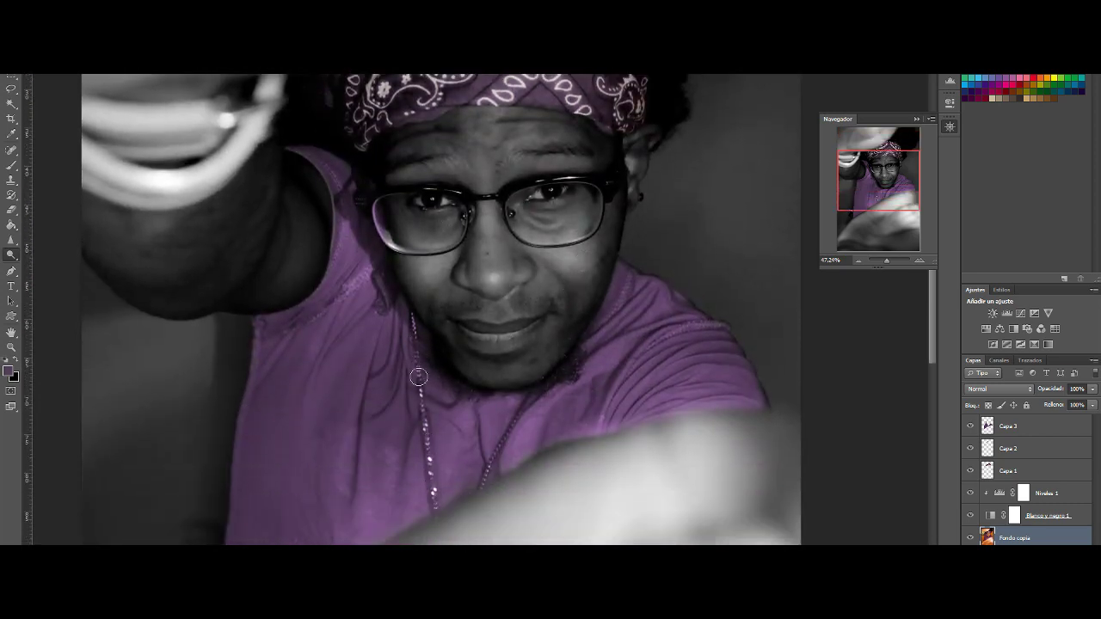
pyautogui.hotkey('alt', '.')
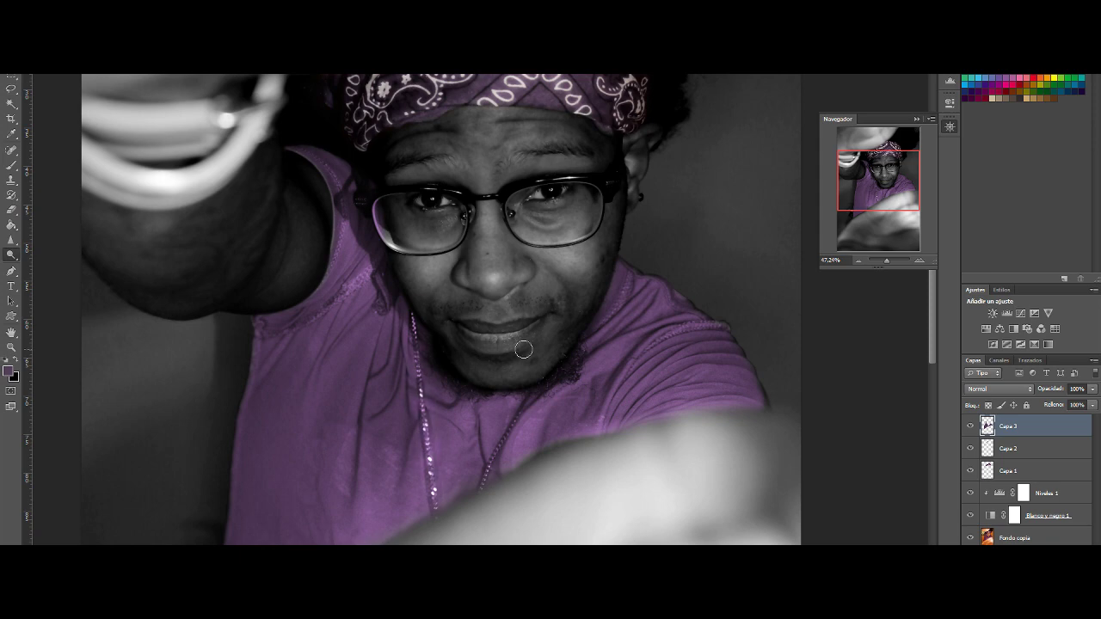
pyautogui.scroll(1, 656, 297)
pyautogui.hotkey('ctrl', '1')
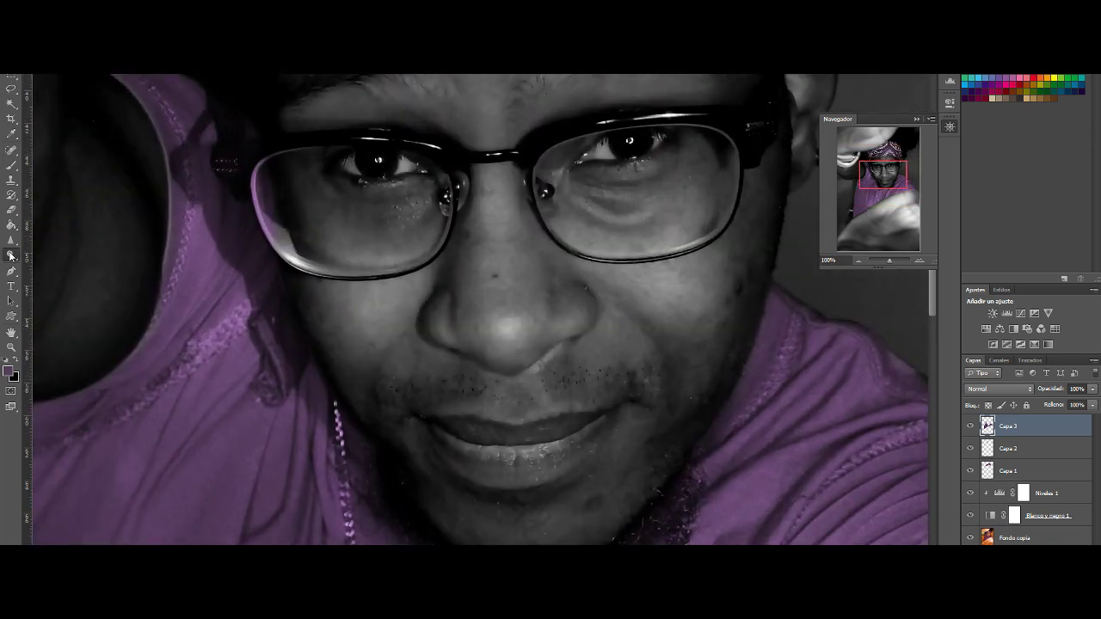
# Step: Try the blur and sharpen tools, then make Fondo copia the active layer
pyautogui.click(10, 256)
pyautogui.click(10, 238)
pyautogui.click(82, 238)
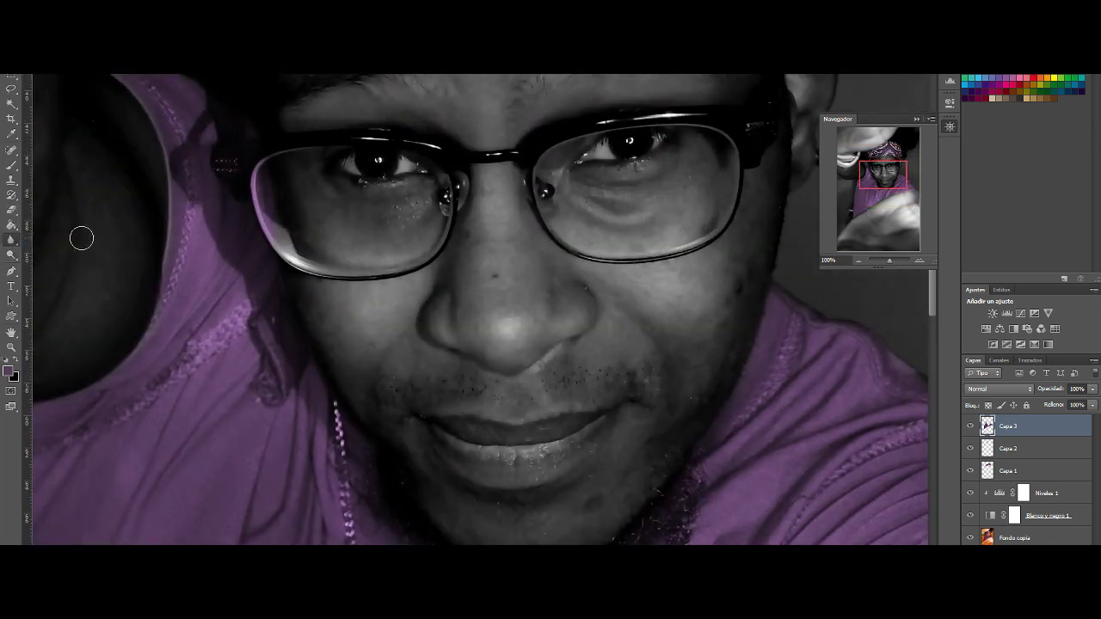
pyautogui.click(11, 242)
pyautogui.click(62, 249)
pyautogui.hotkey('alt', ',')
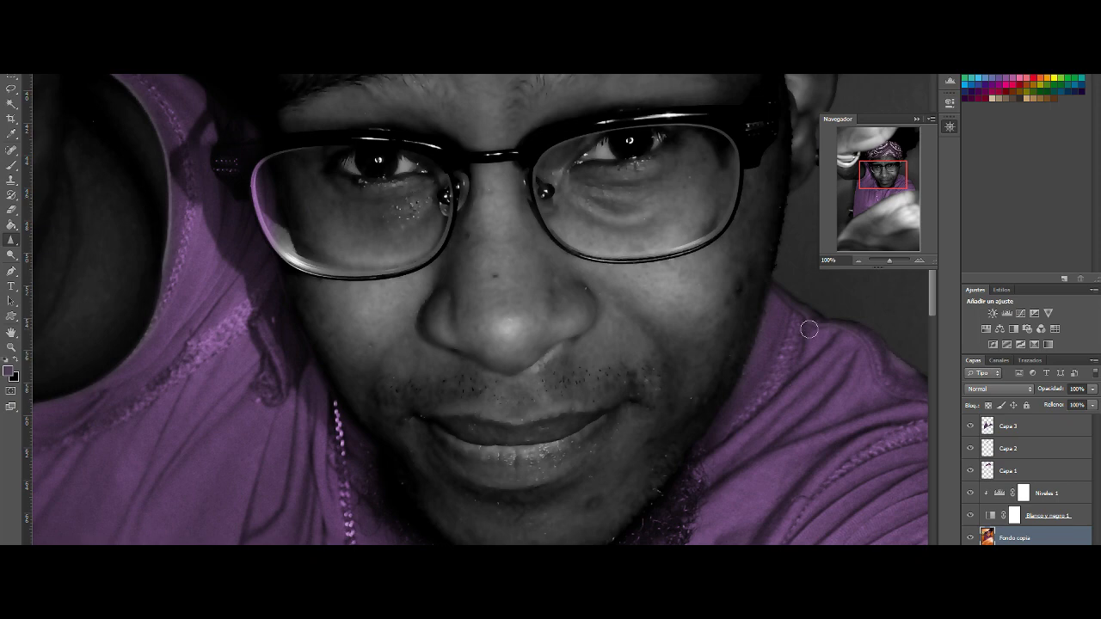
# Step: Spot-heal the speckles under the left eye, the right-lens glare and skin under the right eye
pyautogui.click(12, 151)
pyautogui.moveTo(421, 201); pyautogui.dragTo(415, 214)
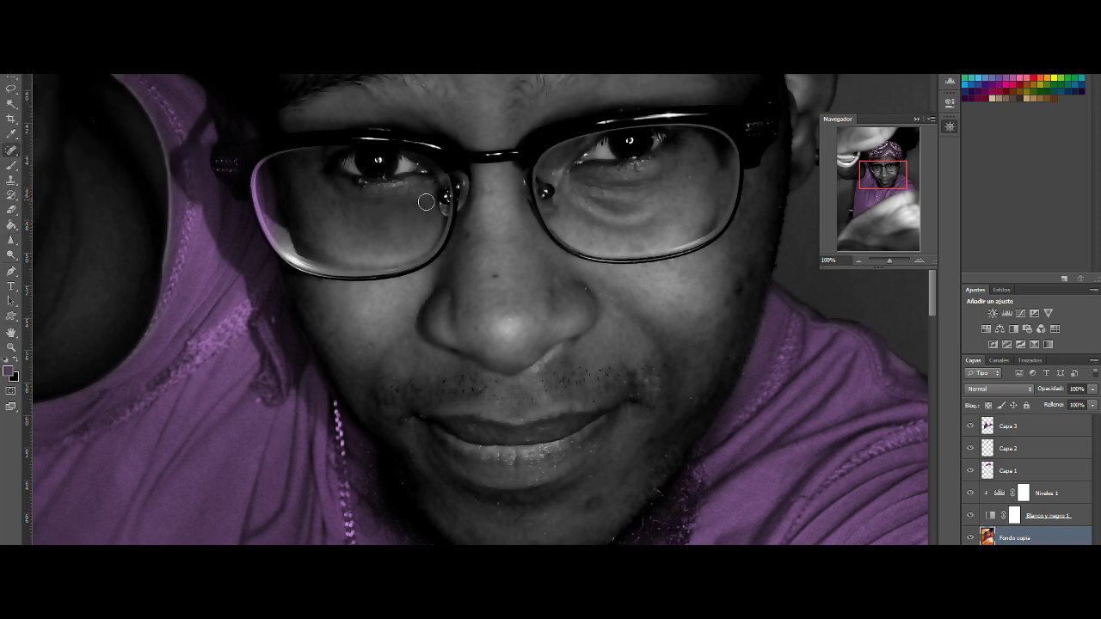
pyautogui.moveTo(659, 212); pyautogui.dragTo(577, 207)
pyautogui.click(38, 69)
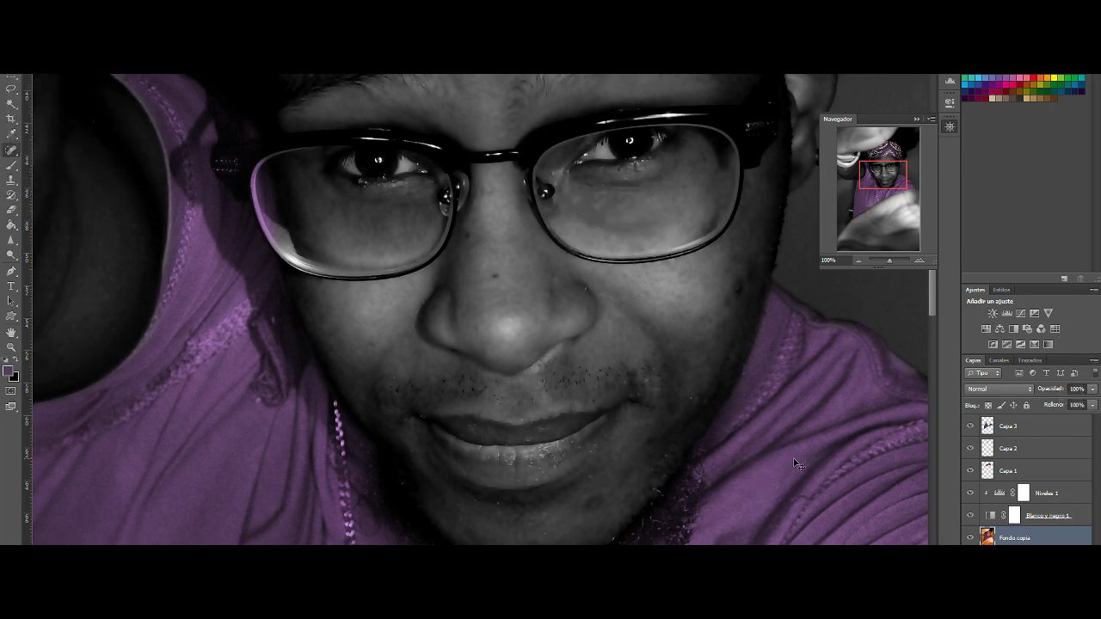
pyautogui.click(38, 69)
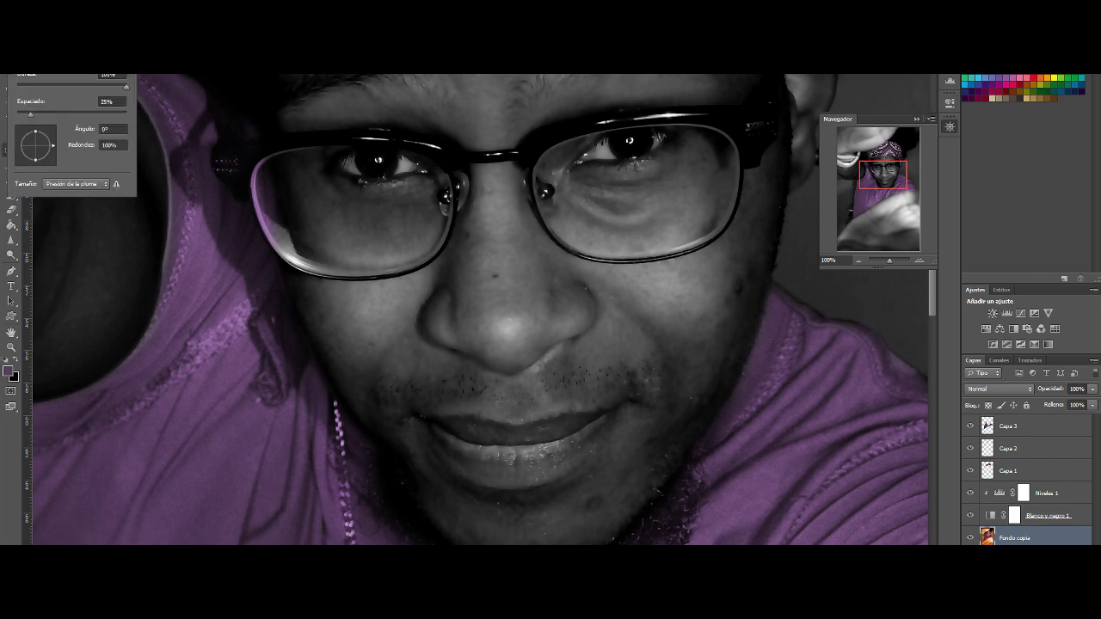
pyautogui.moveTo(650, 218); pyautogui.dragTo(593, 213)
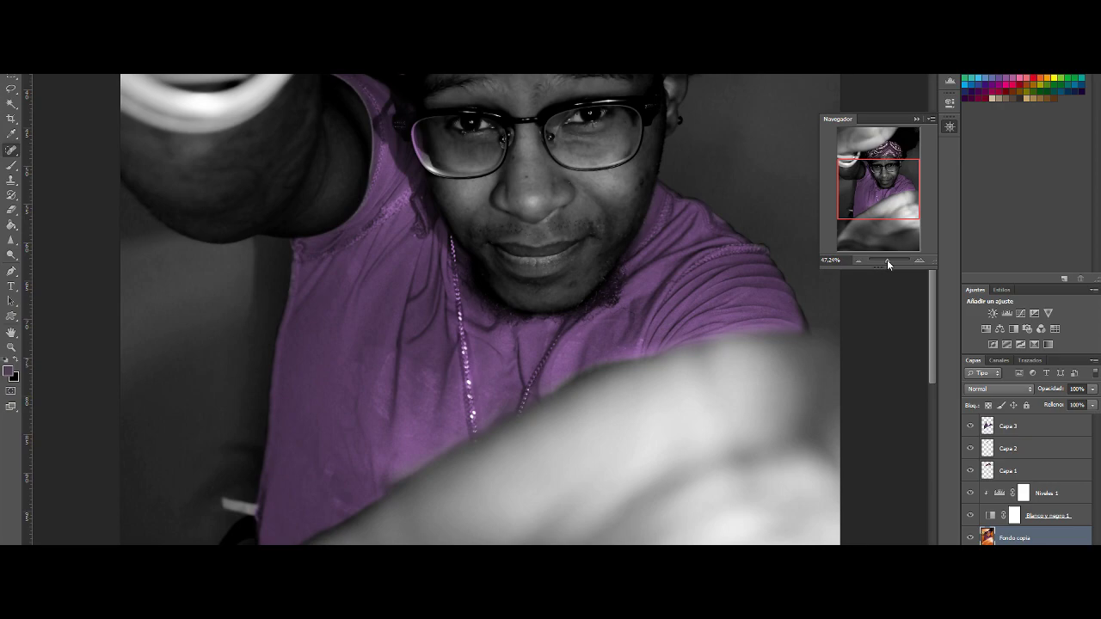
pyautogui.moveTo(887, 260); pyautogui.dragTo(891, 259)
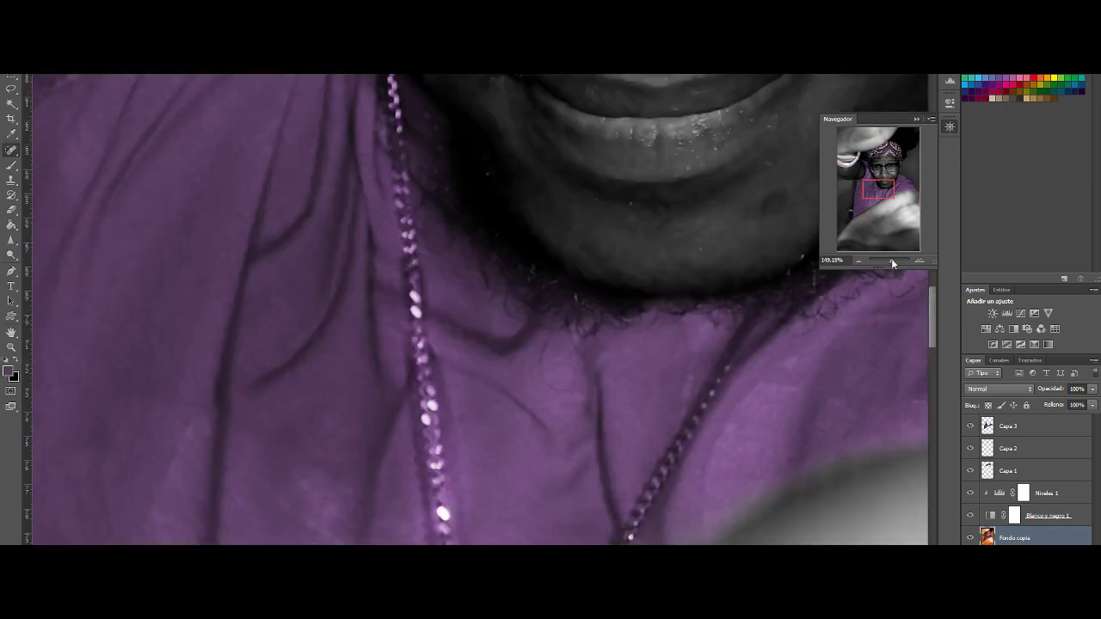
pyautogui.click(879, 165)
pyautogui.moveTo(878, 163); pyautogui.dragTo(881, 168)
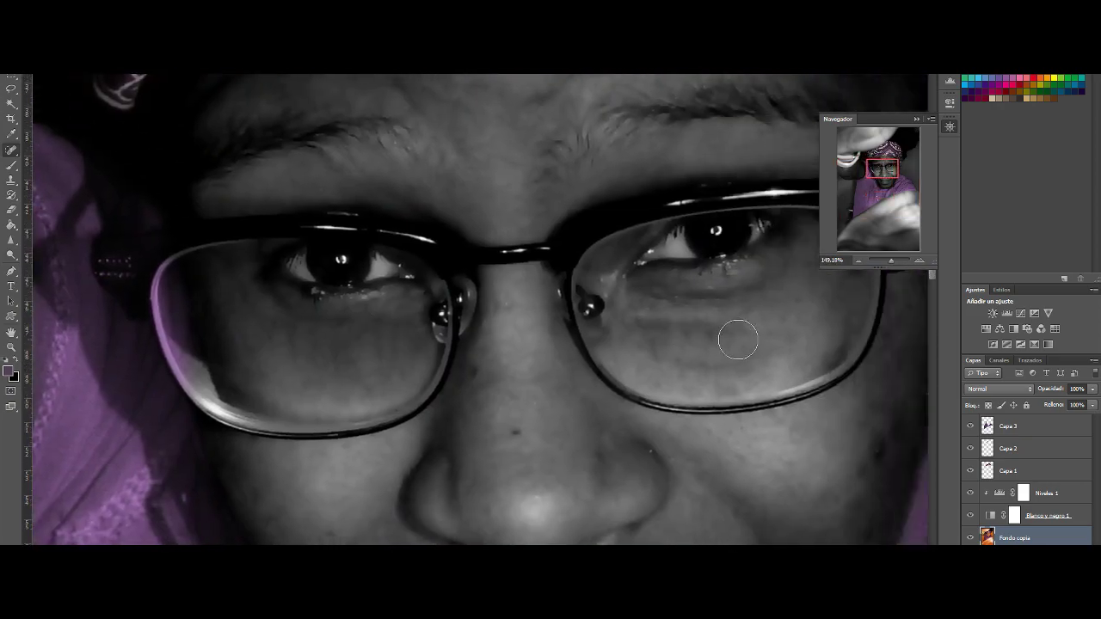
pyautogui.moveTo(892, 266); pyautogui.dragTo(889, 259)
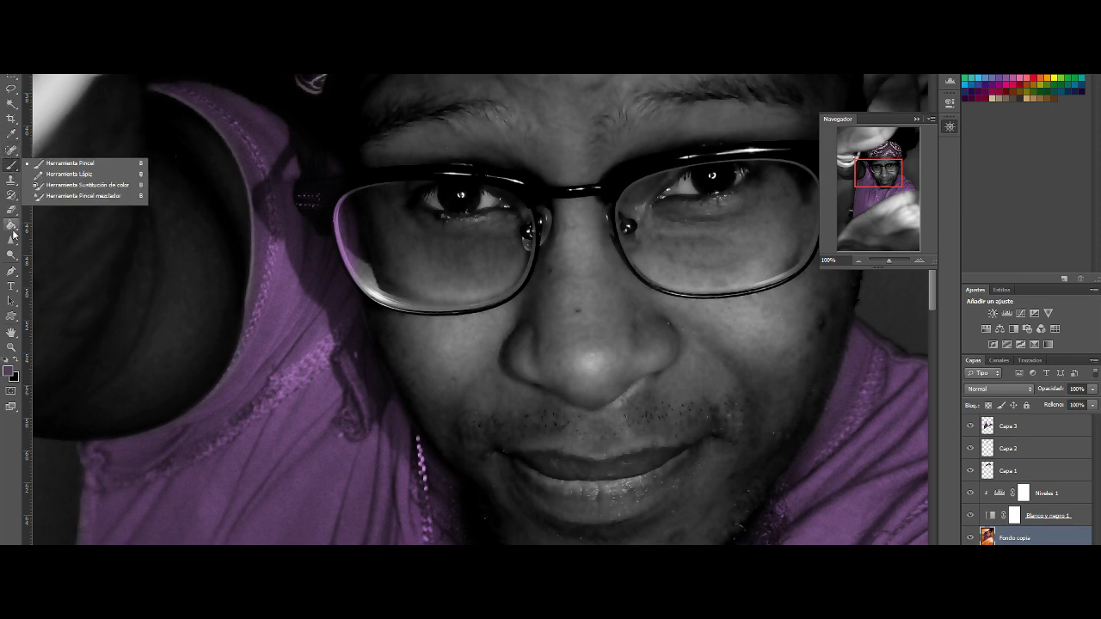
# Step: Cycle through the dodge, blur and sharpen tools, settling back on Blur
pyautogui.click(10, 255)
pyautogui.click(10, 241)
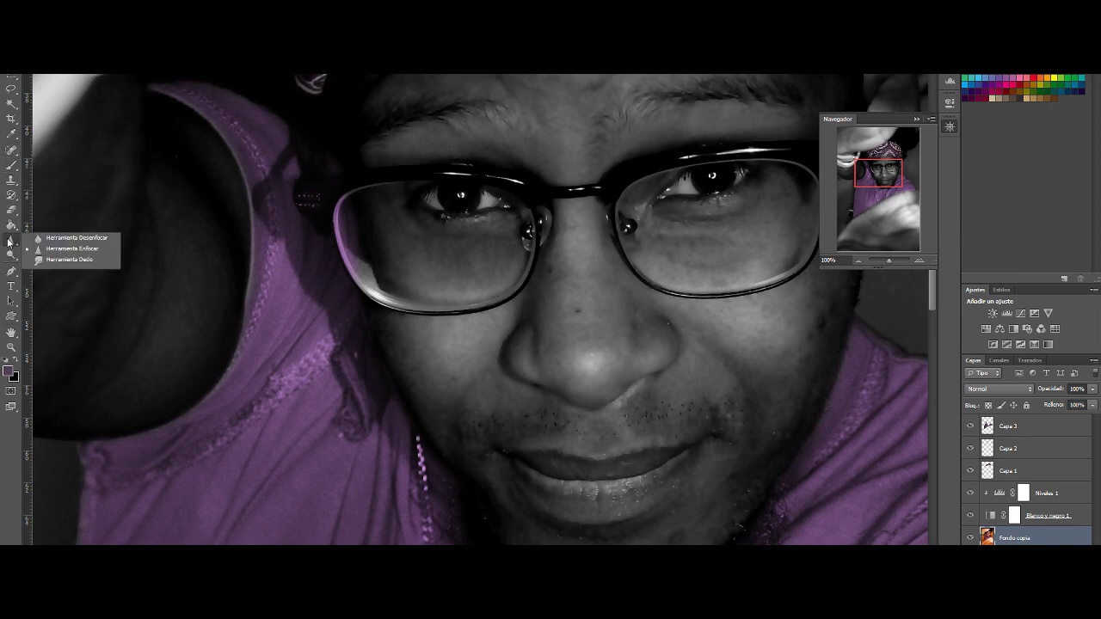
pyautogui.click(86, 251)
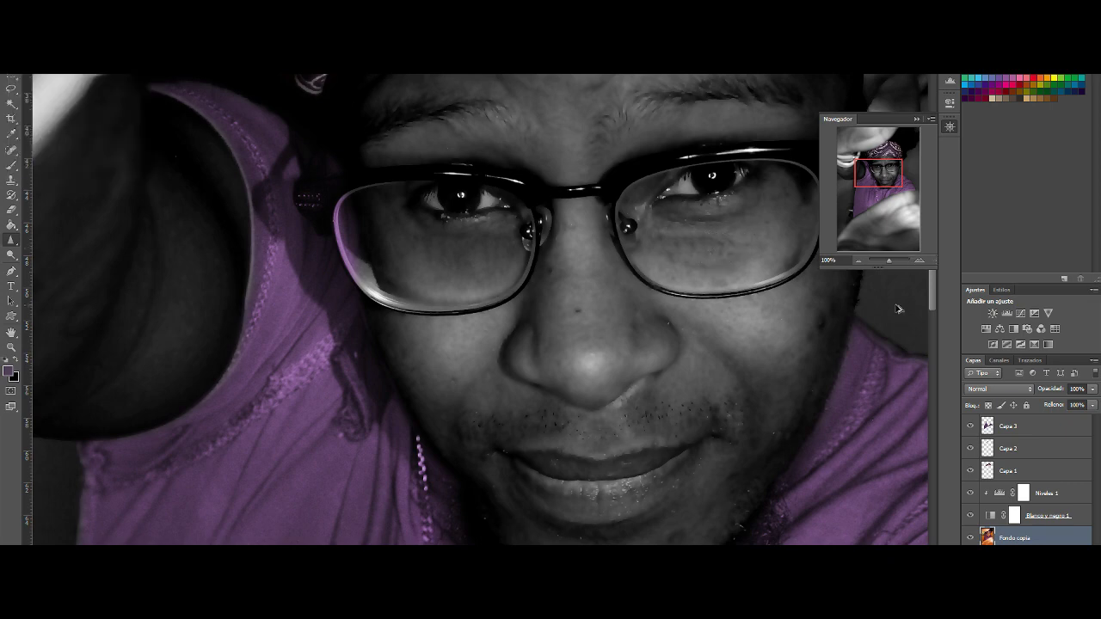
pyautogui.rightClick(10, 240)
pyautogui.click(69, 238)
# Step: Spot-heal a right-cheek blemish and three spots around the upper-lip stubble
pyautogui.click(10, 149)
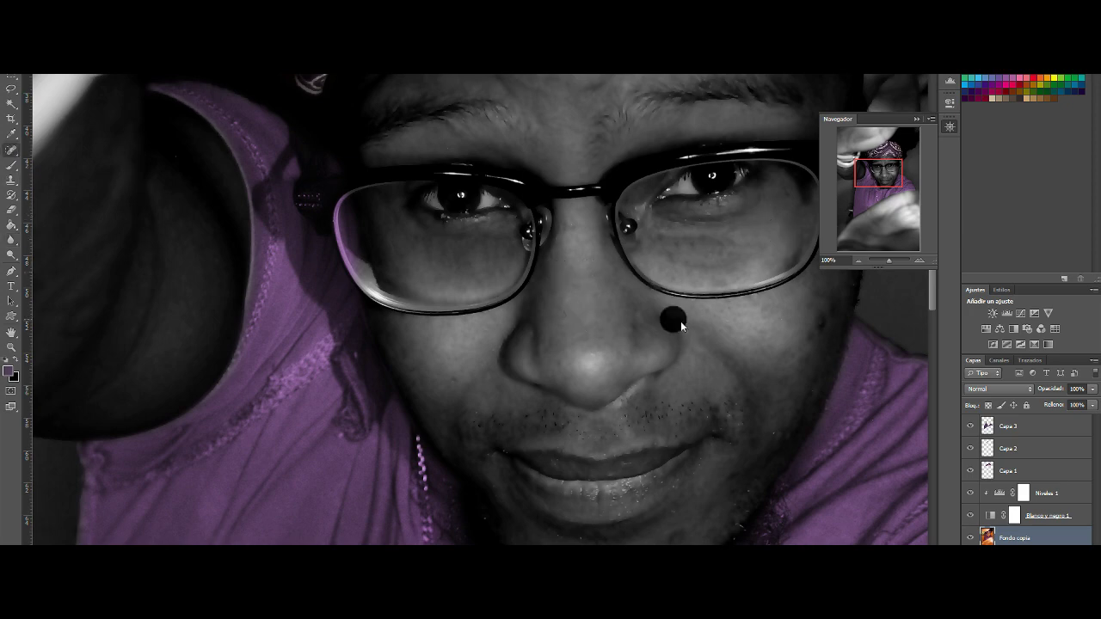
pyautogui.click(743, 405)
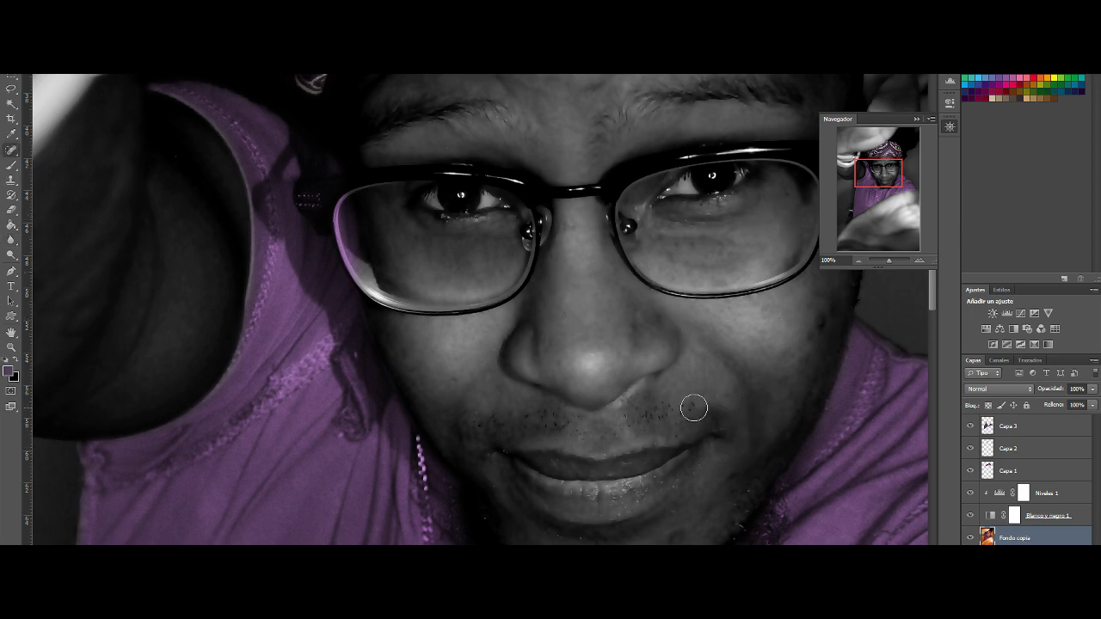
pyautogui.click(545, 423)
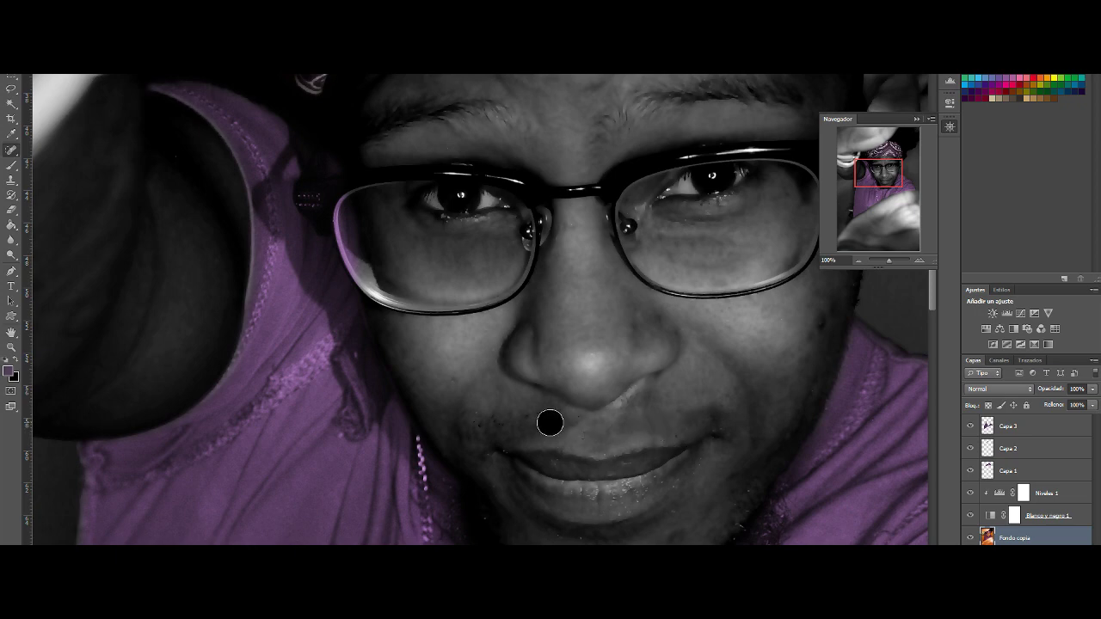
pyautogui.click(503, 421)
pyautogui.click(577, 434)
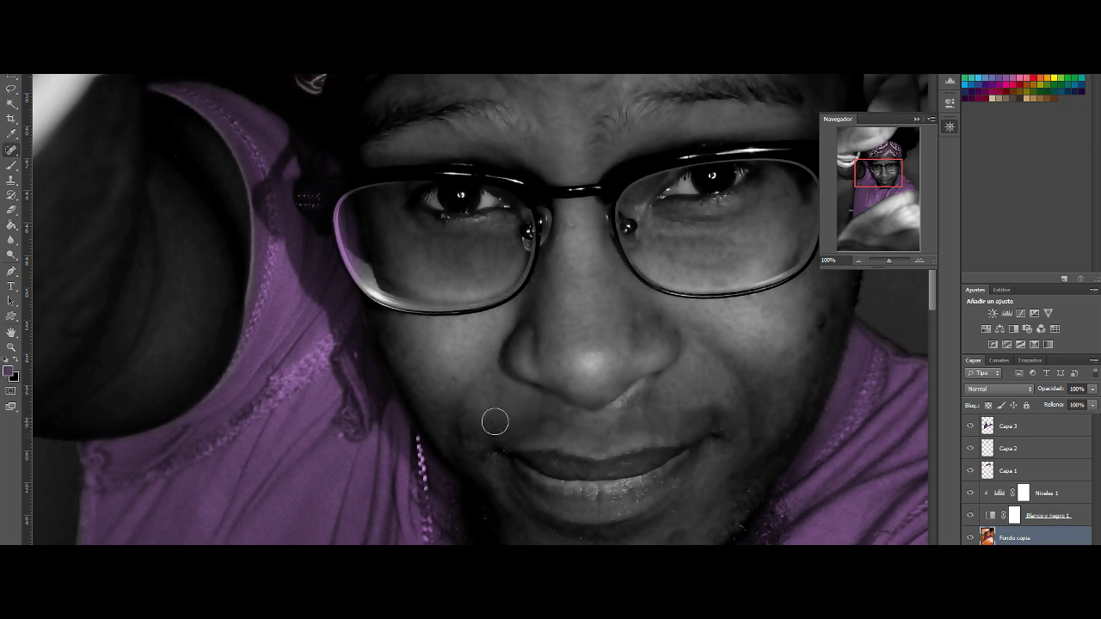
pyautogui.scroll(-3, 666, 417)
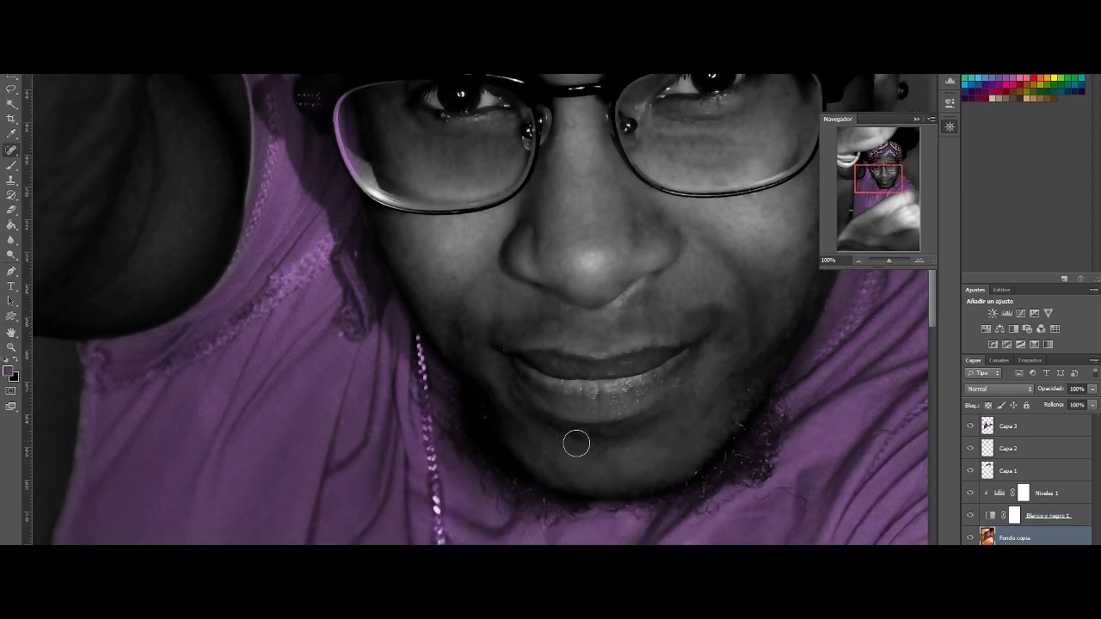
pyautogui.click(12, 240)
pyautogui.moveTo(888, 260); pyautogui.dragTo(883, 260)
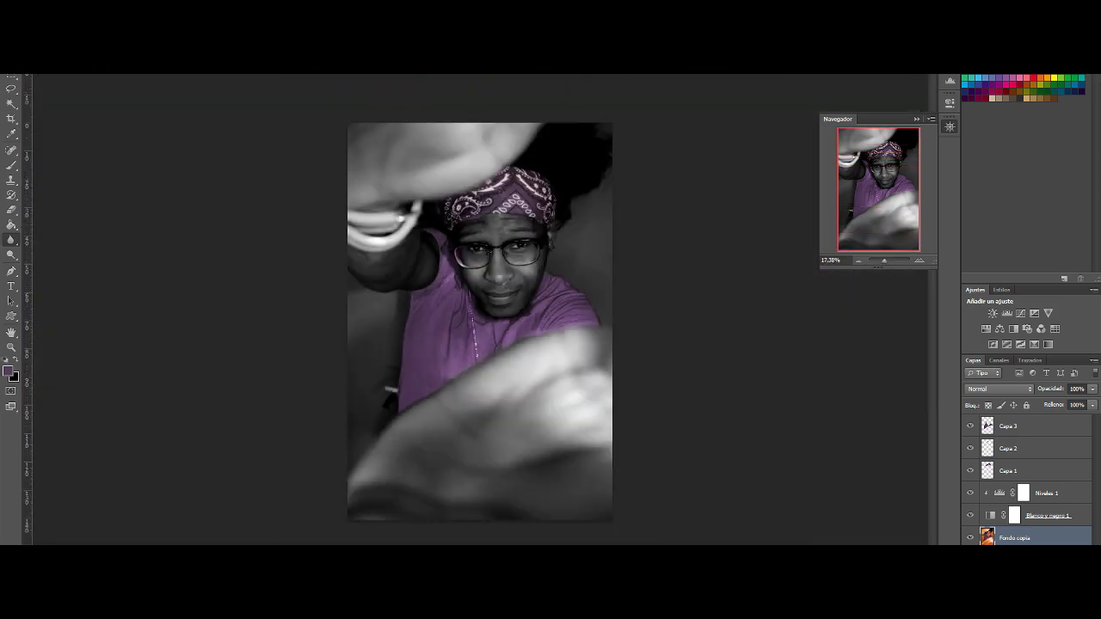
# Step: Add a trial Curves adjustment, undo it, collapse Properties and restore the Navigator
pyautogui.click(1033, 542)
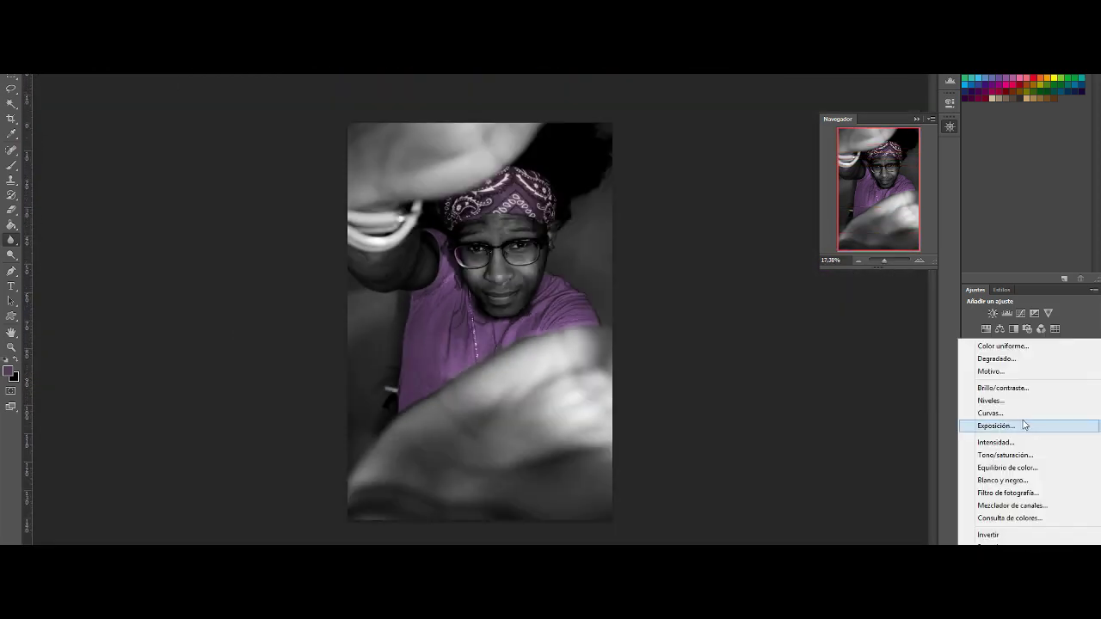
pyautogui.click(1028, 414)
pyautogui.moveTo(855, 220); pyautogui.dragTo(860, 230)
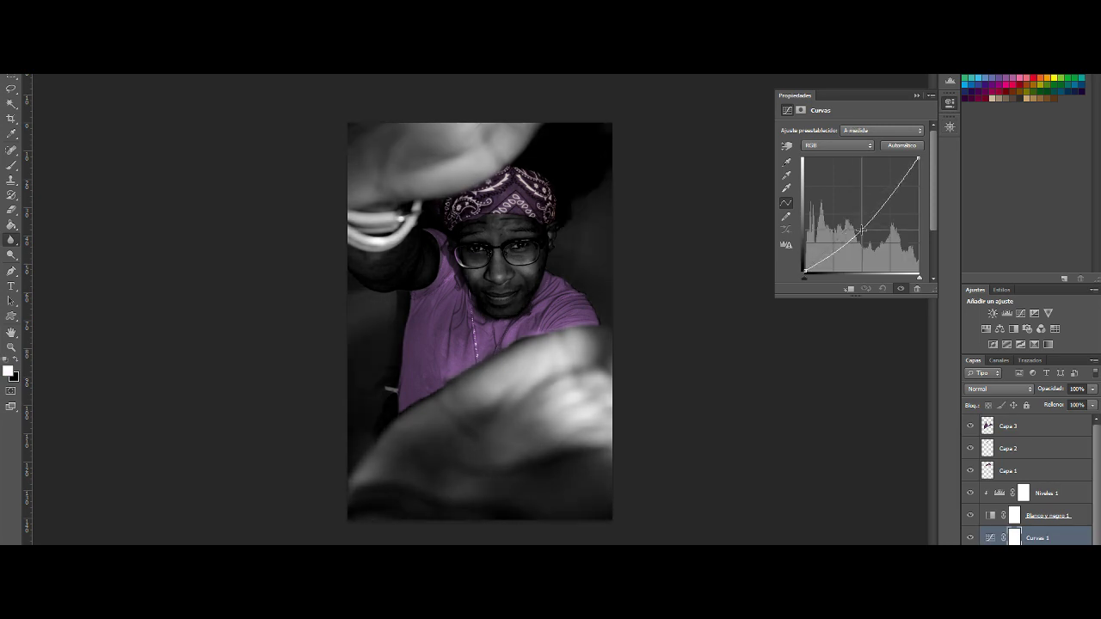
pyautogui.hotkey('ctrl', 'alt', 'z')
pyautogui.hotkey('ctrl', 'alt', 'z')
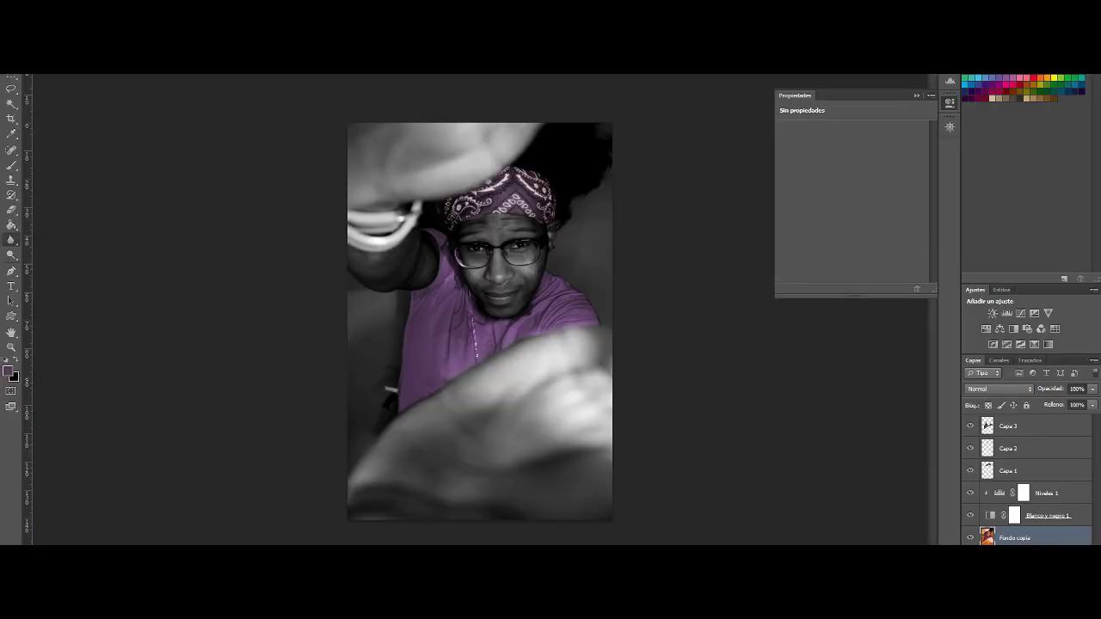
pyautogui.click(916, 97)
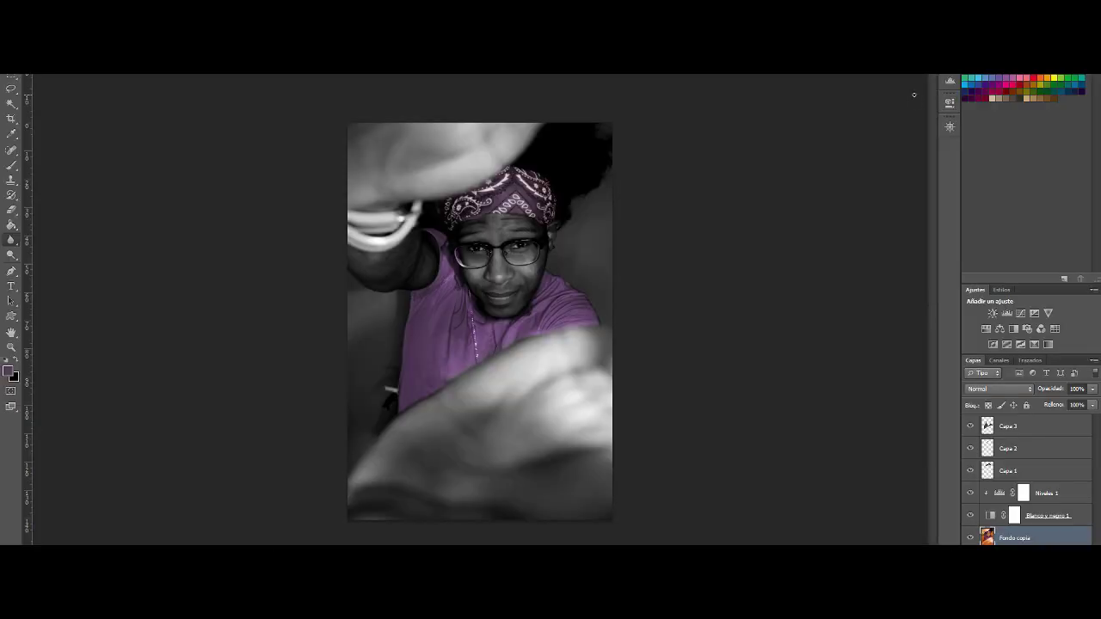
pyautogui.click(949, 127)
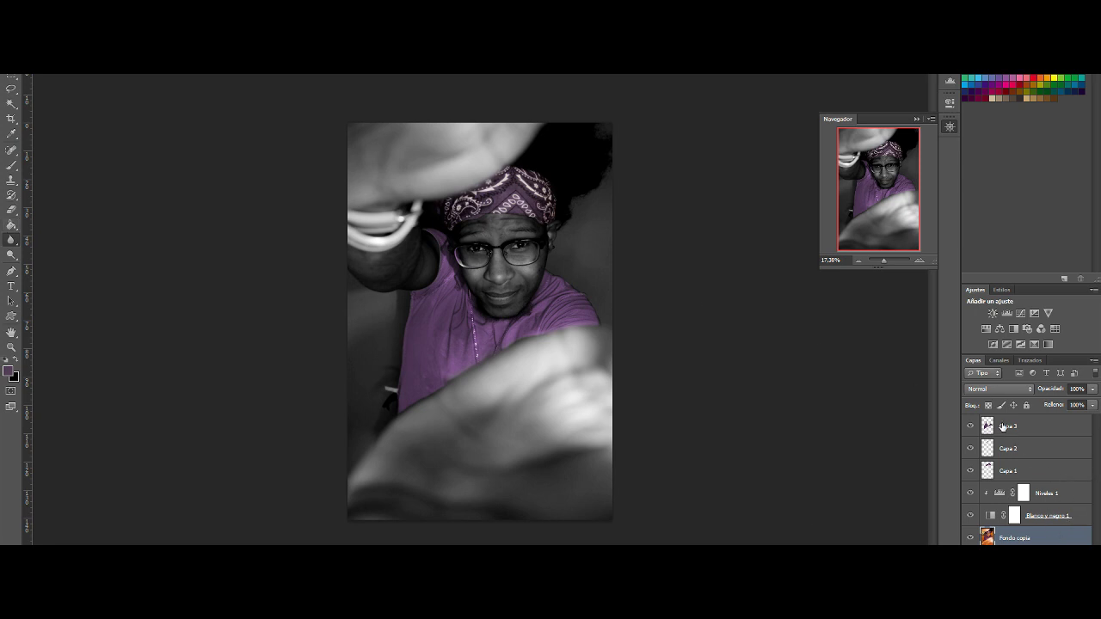
# Step: Merge layers Capa 3 through Fondo copia into a single Capa 3
pyautogui.click(1062, 429)
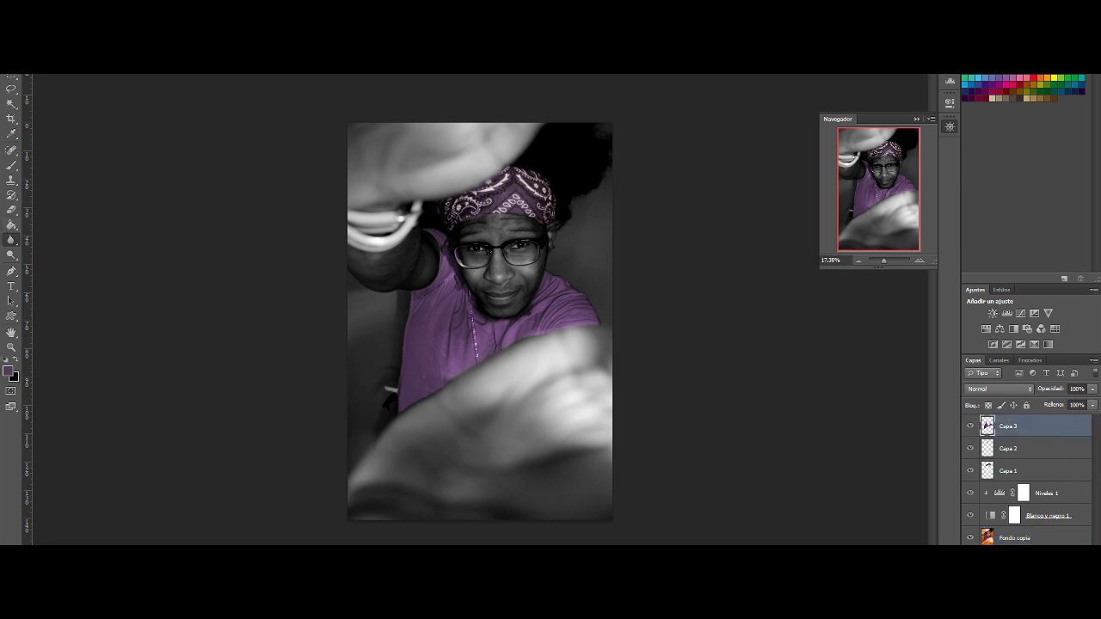
pyautogui.keyDown('shift'); pyautogui.click(1018, 539); pyautogui.keyUp('shift')
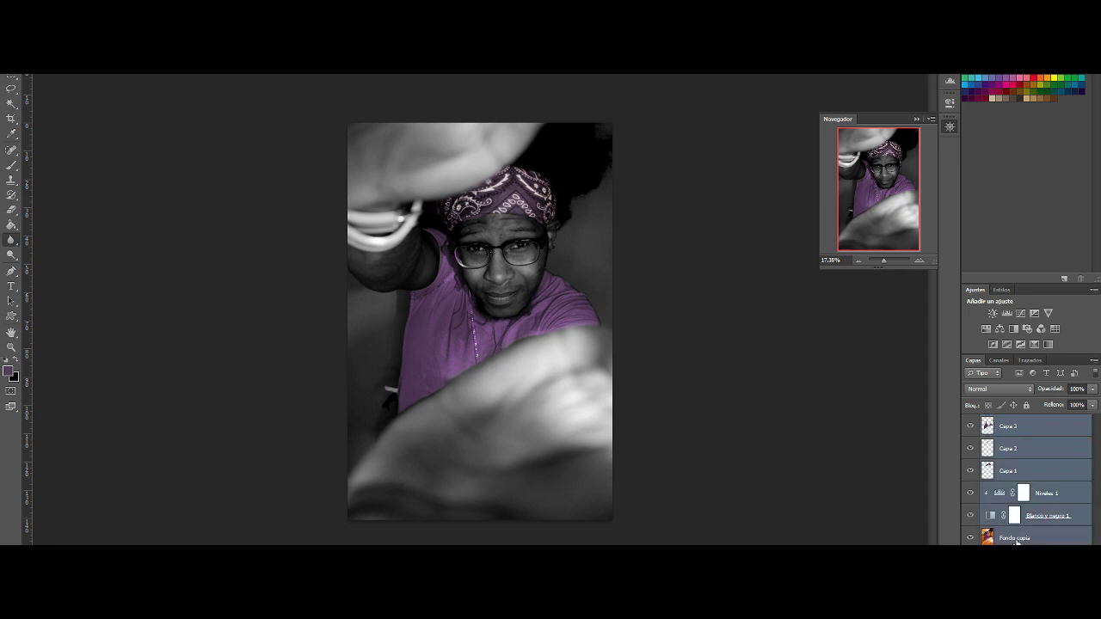
pyautogui.hotkey('ctrl', 'e')
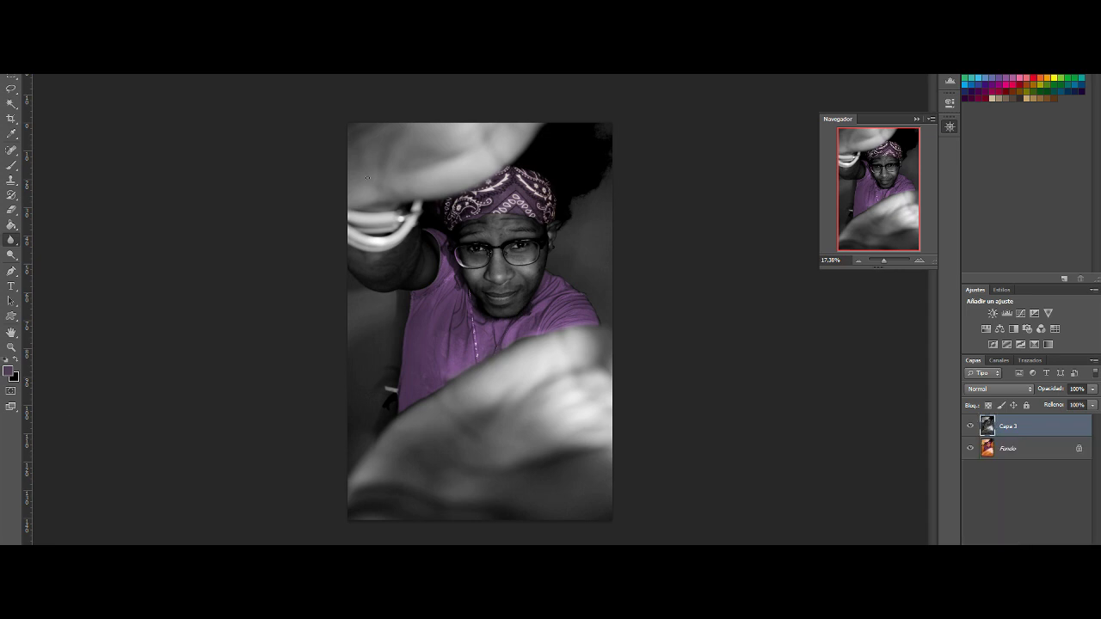
# Step: Lasso the background along the photo's right edge and copy it to new layer Capa 4
pyautogui.click(12, 89)
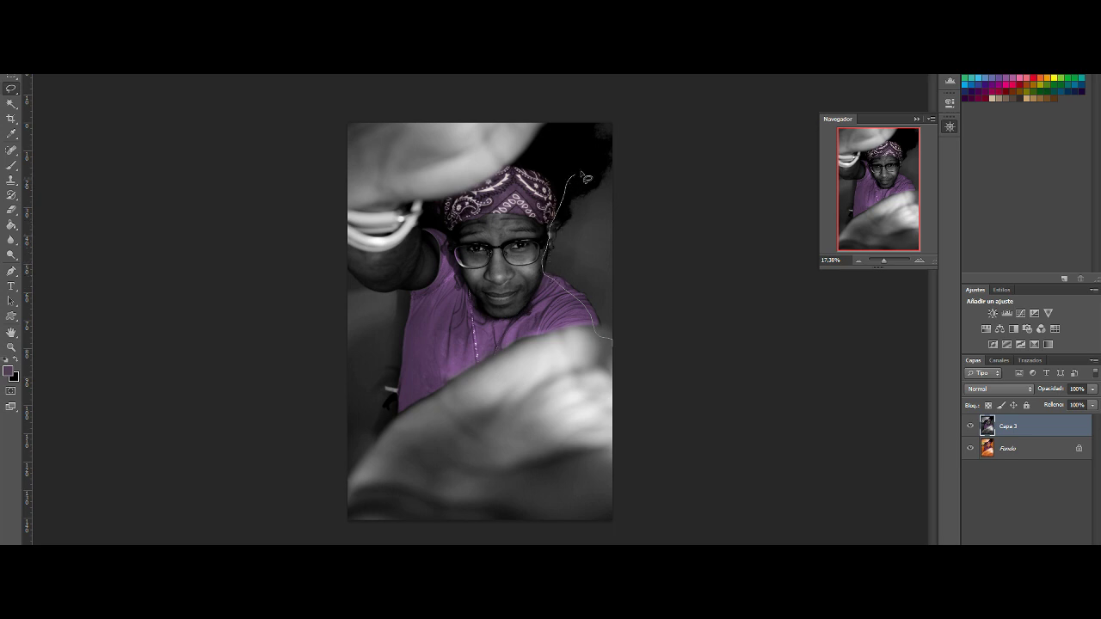
pyautogui.moveTo(618, 146)
pyautogui.mouseDown()
pyautogui.moveTo(679, 262)
pyautogui.moveTo(672, 323)
pyautogui.mouseUp()
pyautogui.moveTo(641, 87); pyautogui.dragTo(672, 335)
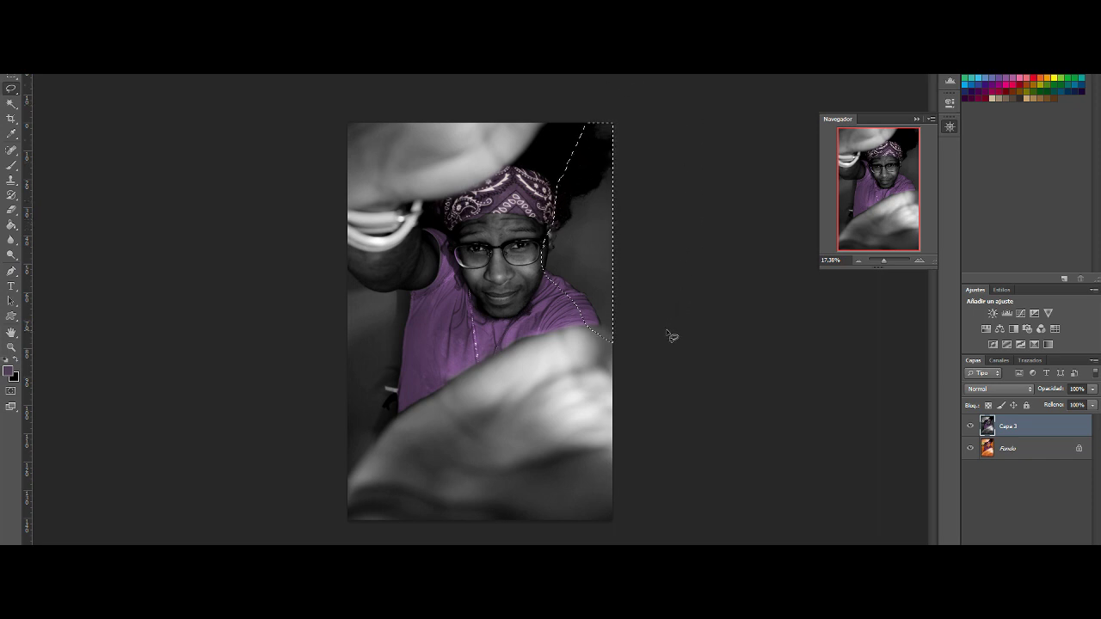
pyautogui.hotkey('ctrl', 'j')
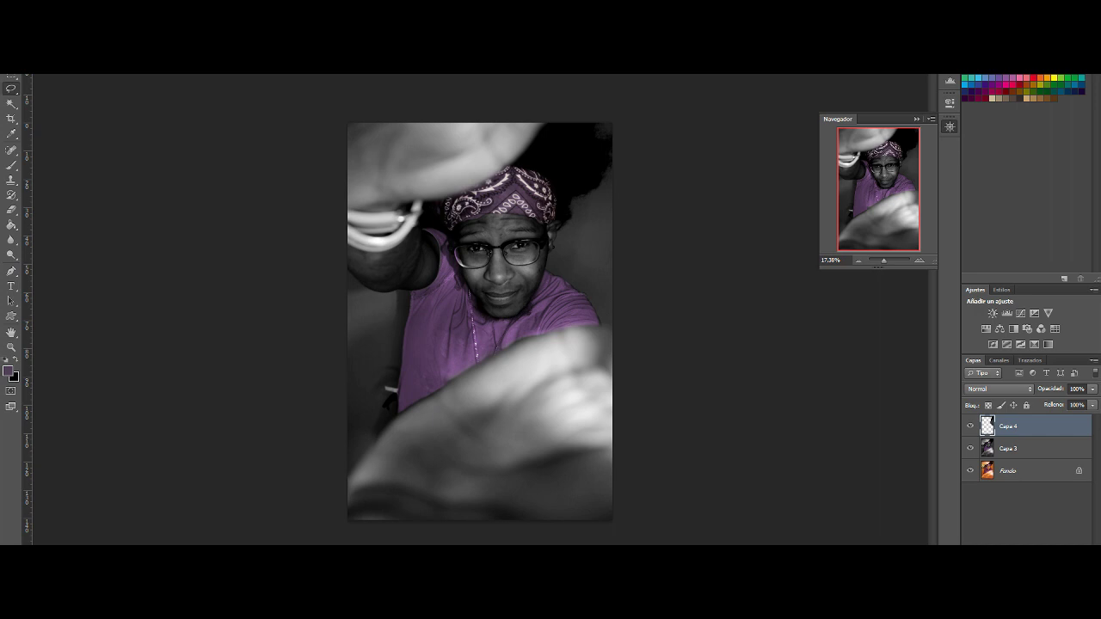
# Step: Apply a very large-radius Gaussian blur to Capa 4's right-edge background
pyautogui.click(225, 72)
pyautogui.moveTo(240, 123)
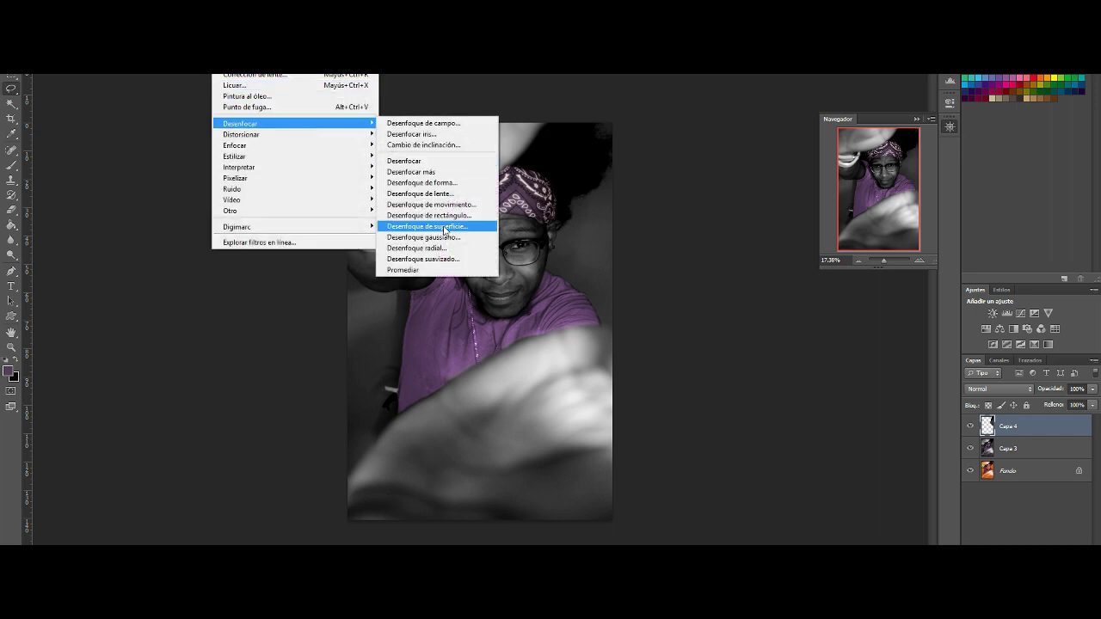
pyautogui.click(443, 242)
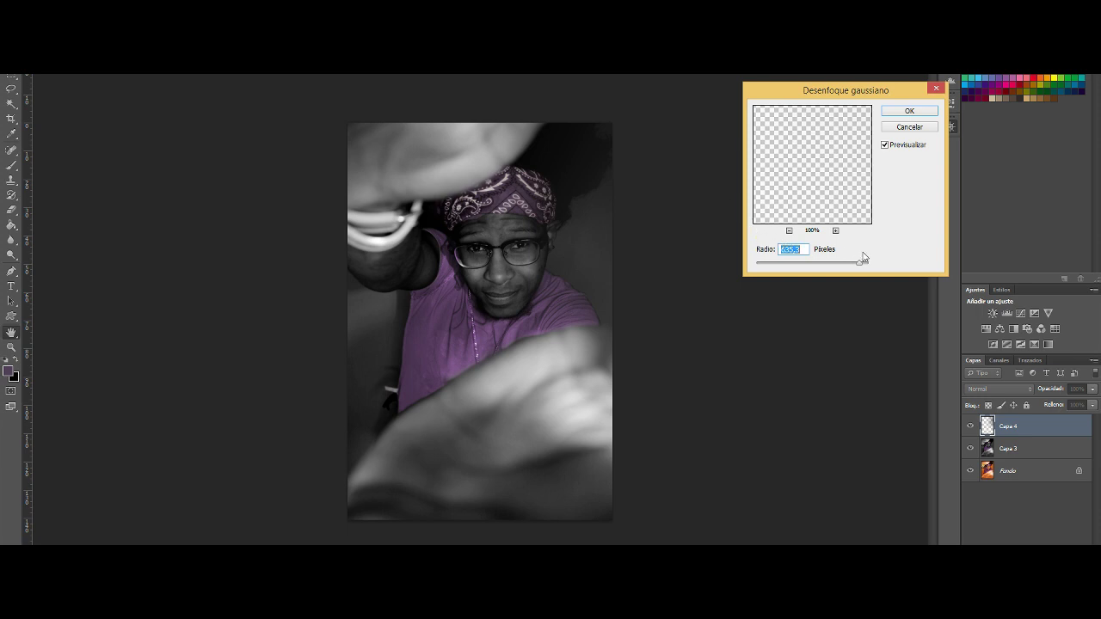
pyautogui.moveTo(858, 266); pyautogui.dragTo(821, 268)
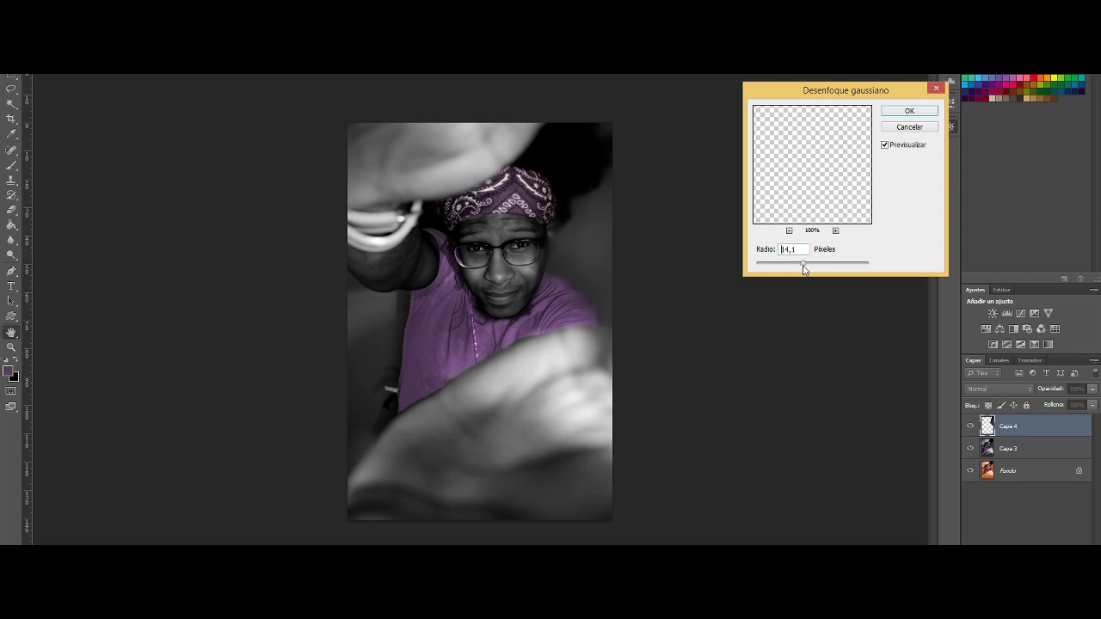
pyautogui.moveTo(804, 265); pyautogui.dragTo(823, 264)
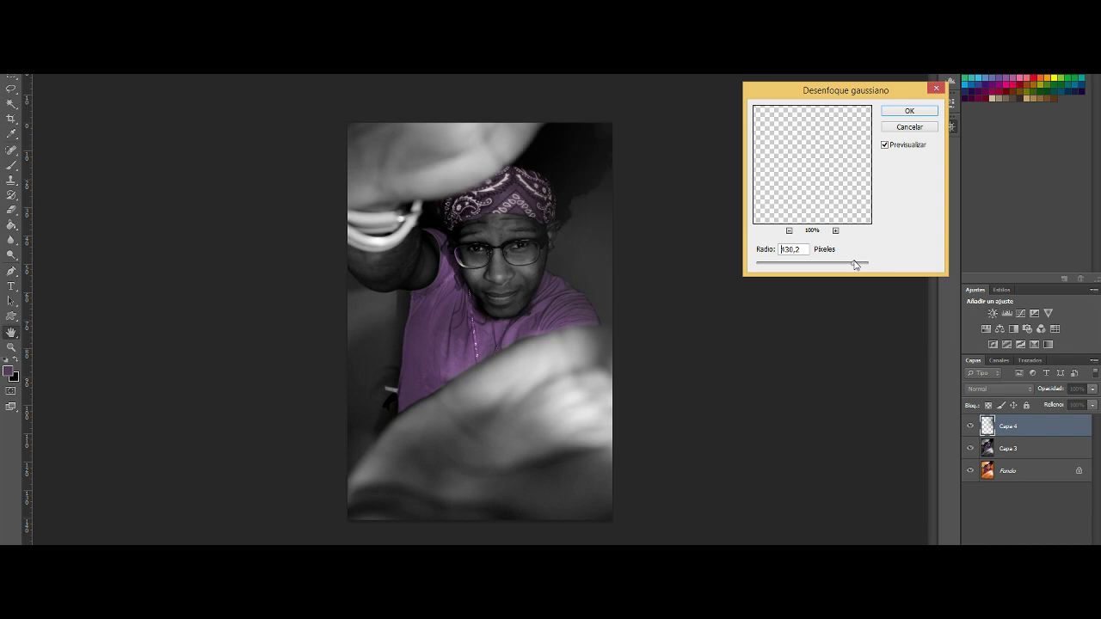
pyautogui.moveTo(854, 265); pyautogui.dragTo(857, 269)
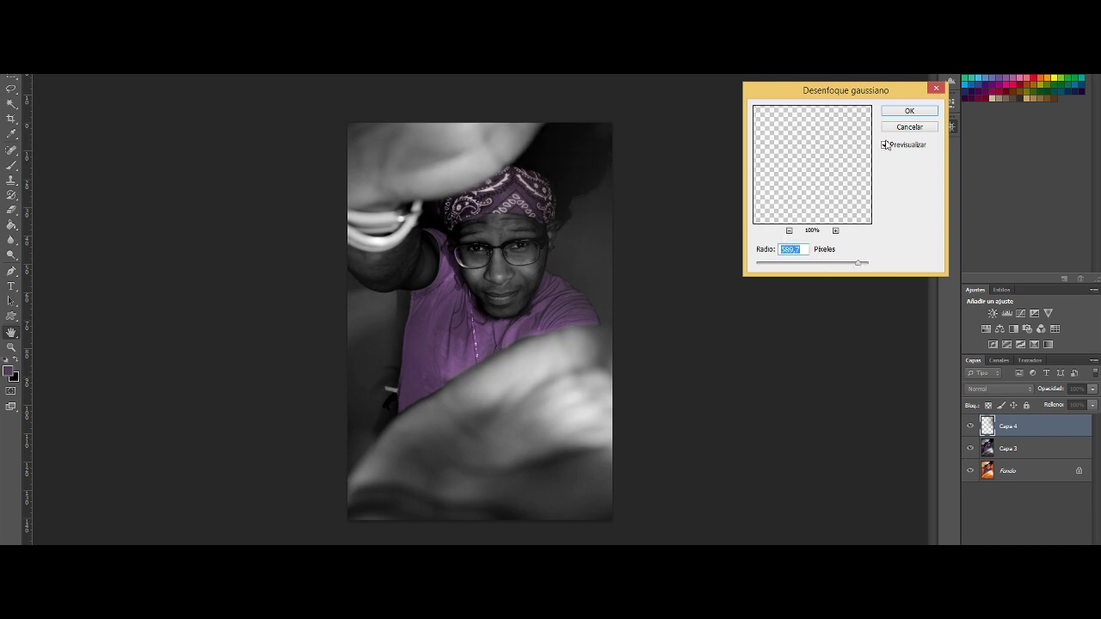
pyautogui.click(900, 116)
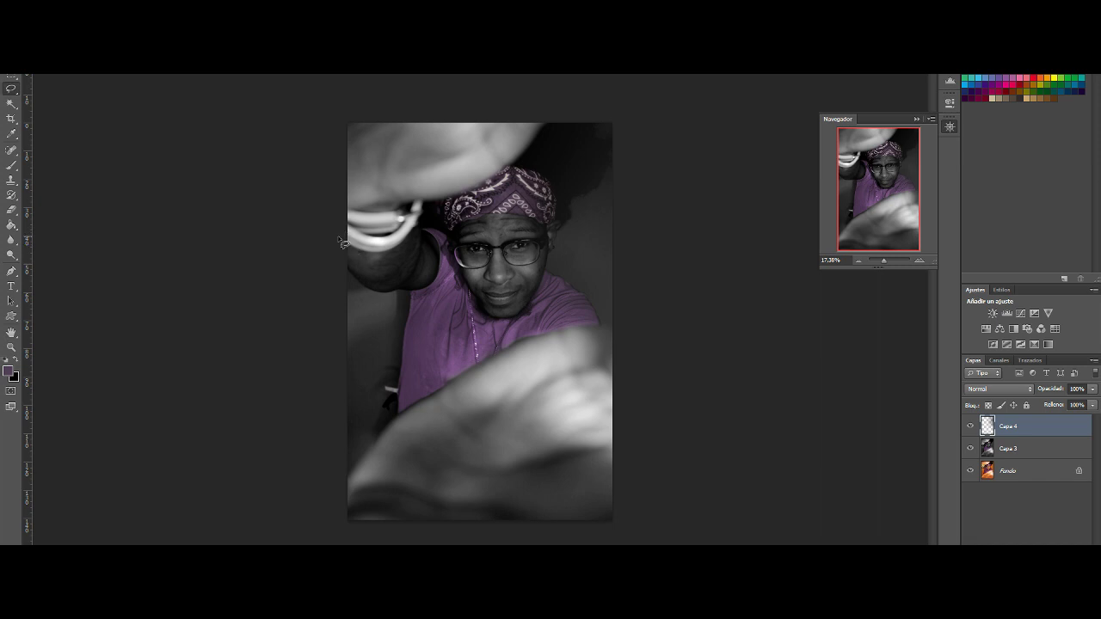
# Step: Lasso the left-edge area and copy it from Capa 3 to new layer Capa 5
pyautogui.moveTo(346, 250)
pyautogui.mouseDown()
pyautogui.moveTo(411, 298)
pyautogui.moveTo(341, 273)
pyautogui.moveTo(413, 291)
pyautogui.moveTo(425, 340)
pyautogui.moveTo(412, 375)
pyautogui.mouseUp()
pyautogui.moveTo(375, 459)
pyautogui.mouseDown()
pyautogui.moveTo(344, 487)
pyautogui.moveTo(288, 275)
pyautogui.mouseUp()
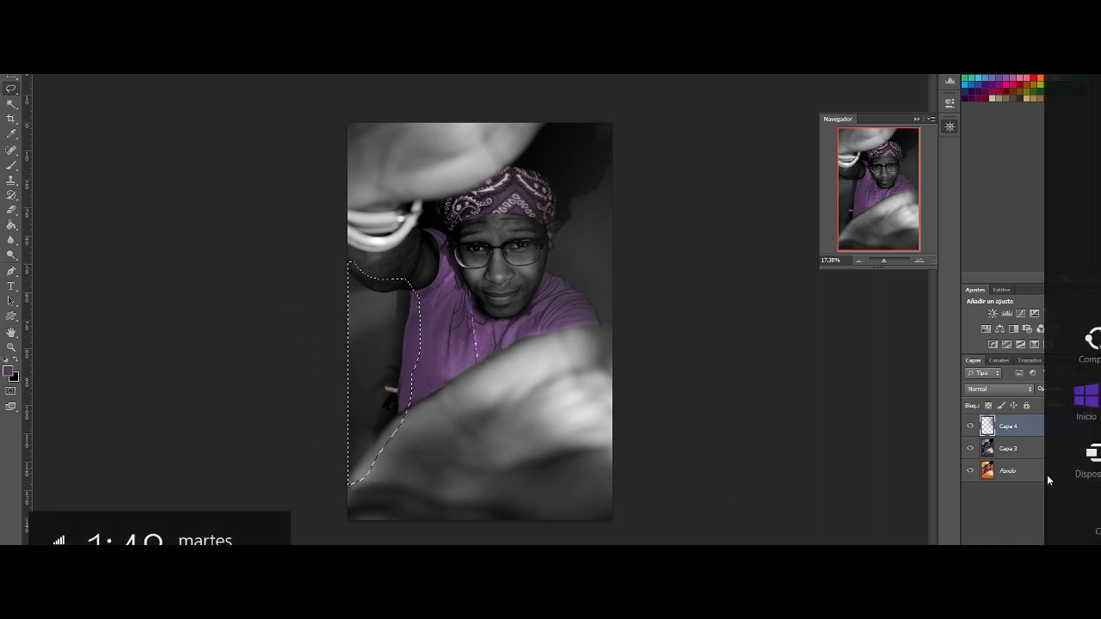
pyautogui.click(1013, 449)
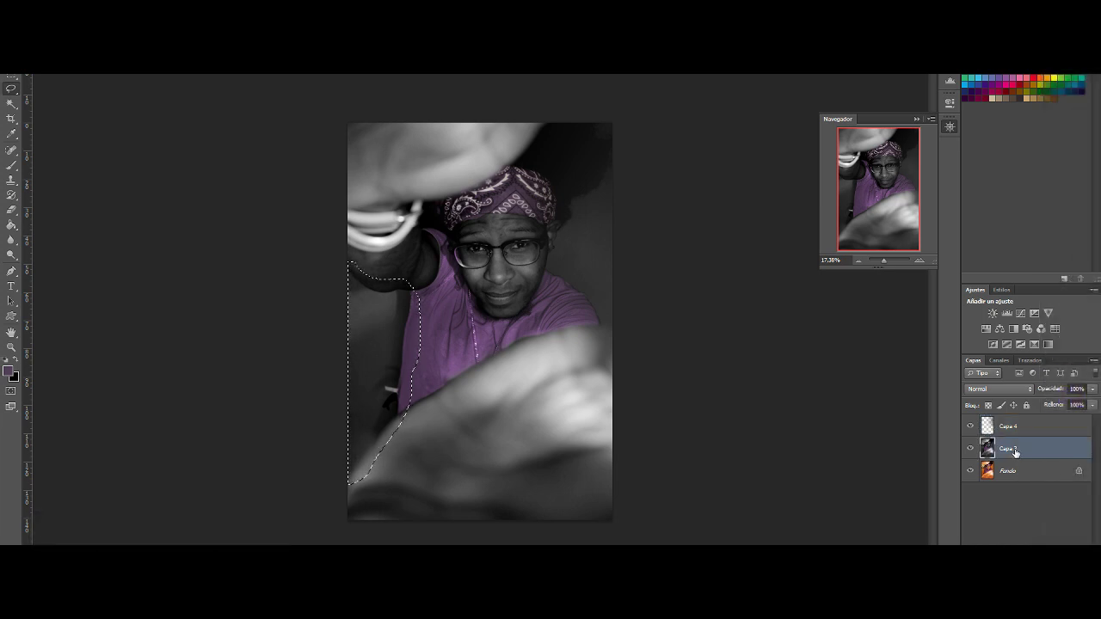
pyautogui.hotkey('ctrl', 'j')
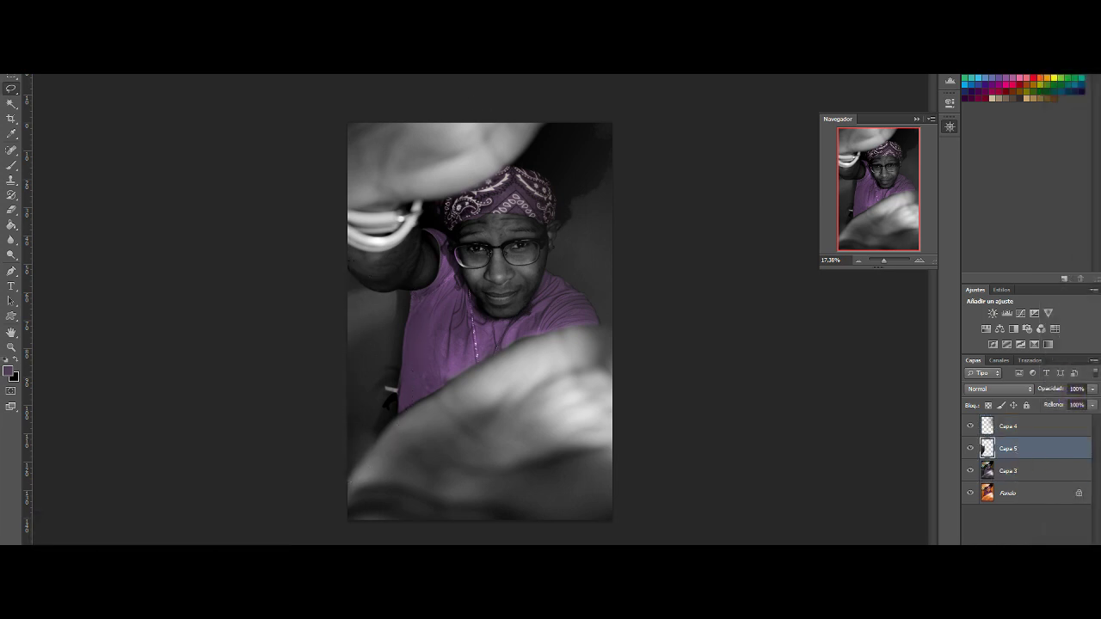
# Step: Blur Capa 5 with a Gaussian blur of about 177.5 pixels
pyautogui.click(228, 72)
pyautogui.moveTo(293, 123)
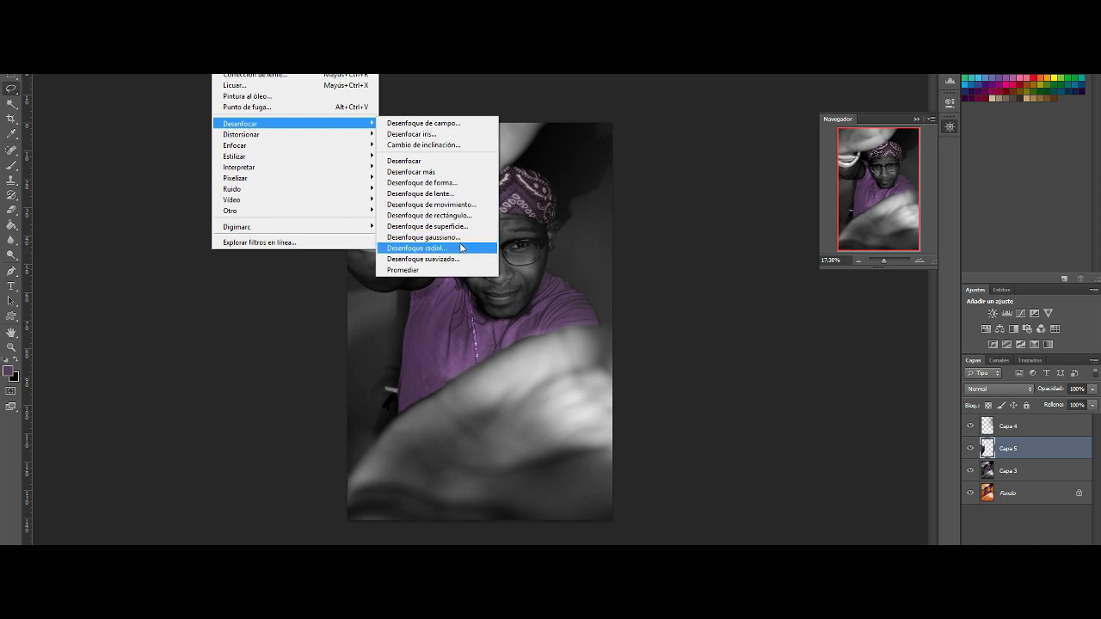
pyautogui.click(456, 238)
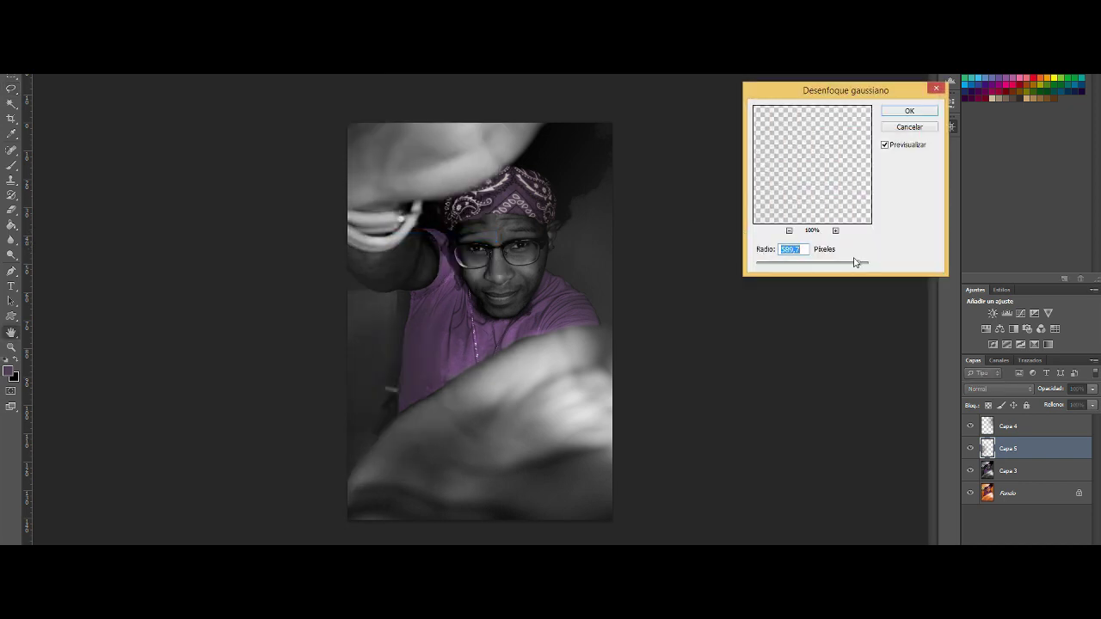
pyautogui.moveTo(856, 265); pyautogui.dragTo(844, 266)
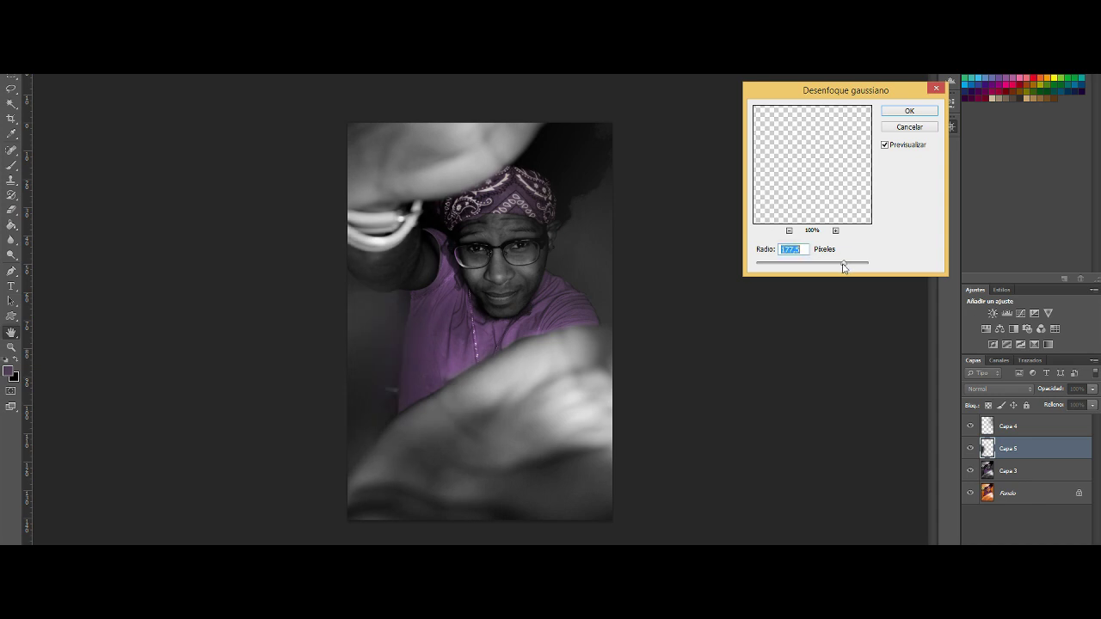
pyautogui.click(903, 113)
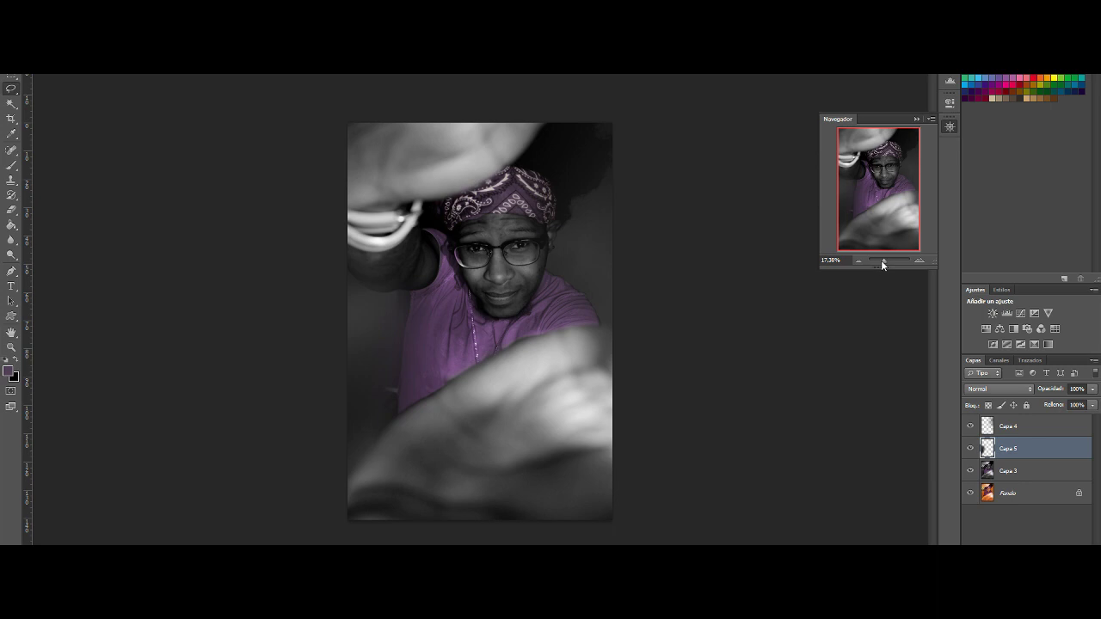
# Step: Lasso an area along the shoulder edge on Capa 3 and copy it to new layer Capa 6
pyautogui.moveTo(881, 261); pyautogui.dragTo(886, 262)
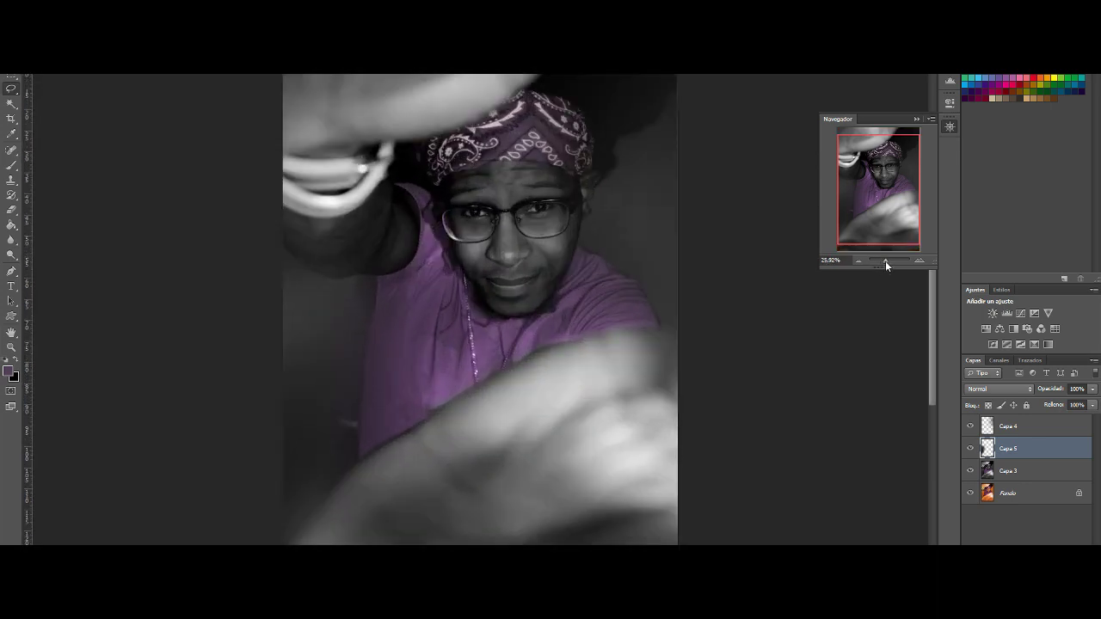
pyautogui.moveTo(885, 261); pyautogui.dragTo(884, 261)
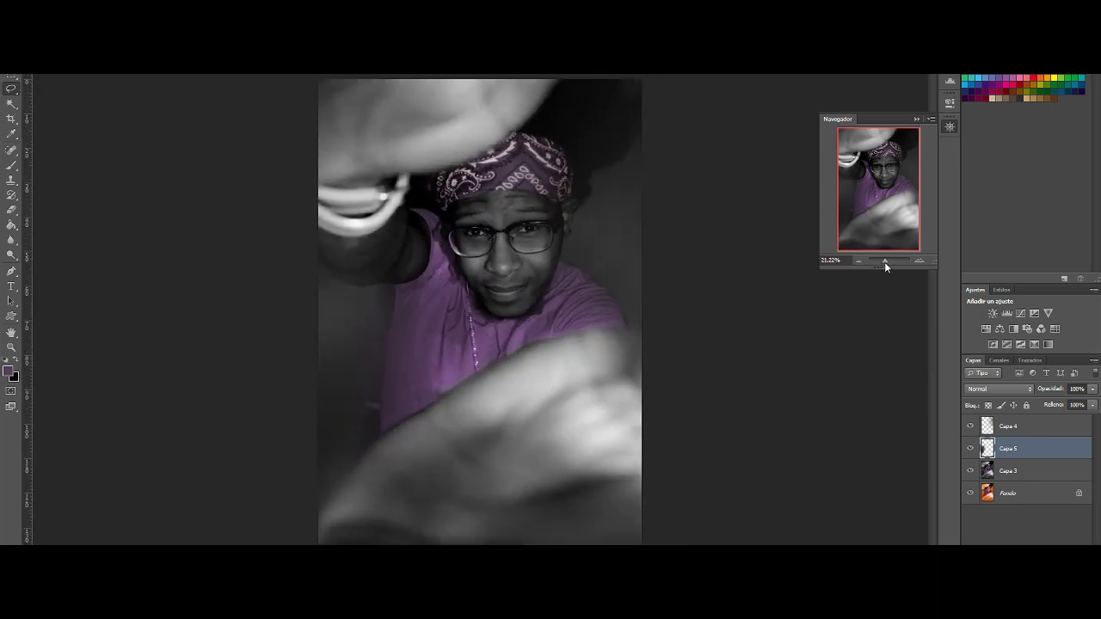
pyautogui.click(1007, 471)
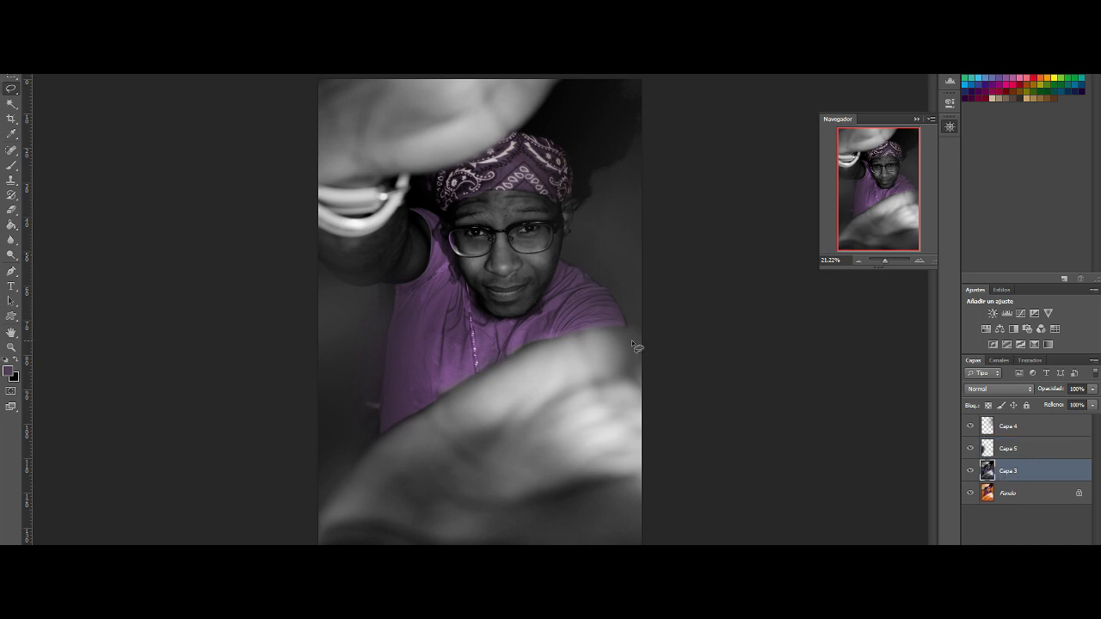
pyautogui.moveTo(620, 344)
pyautogui.mouseDown()
pyautogui.moveTo(584, 287)
pyautogui.moveTo(648, 366)
pyautogui.mouseUp()
pyautogui.hotkey('ctrl', 'j')
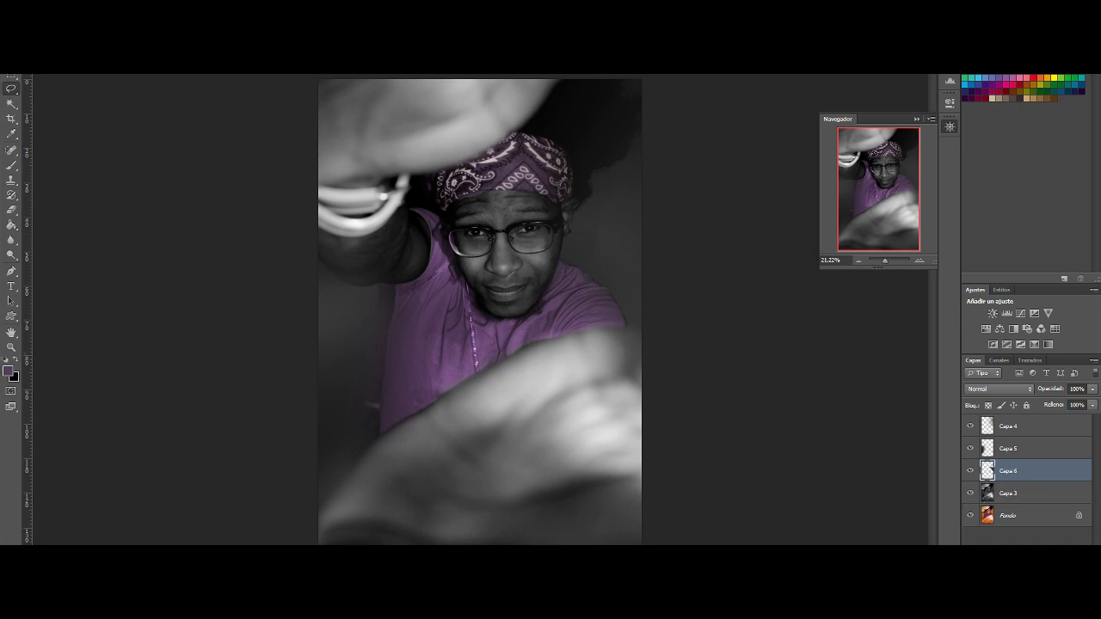
pyautogui.click(225, 74)
pyautogui.moveTo(239, 123)
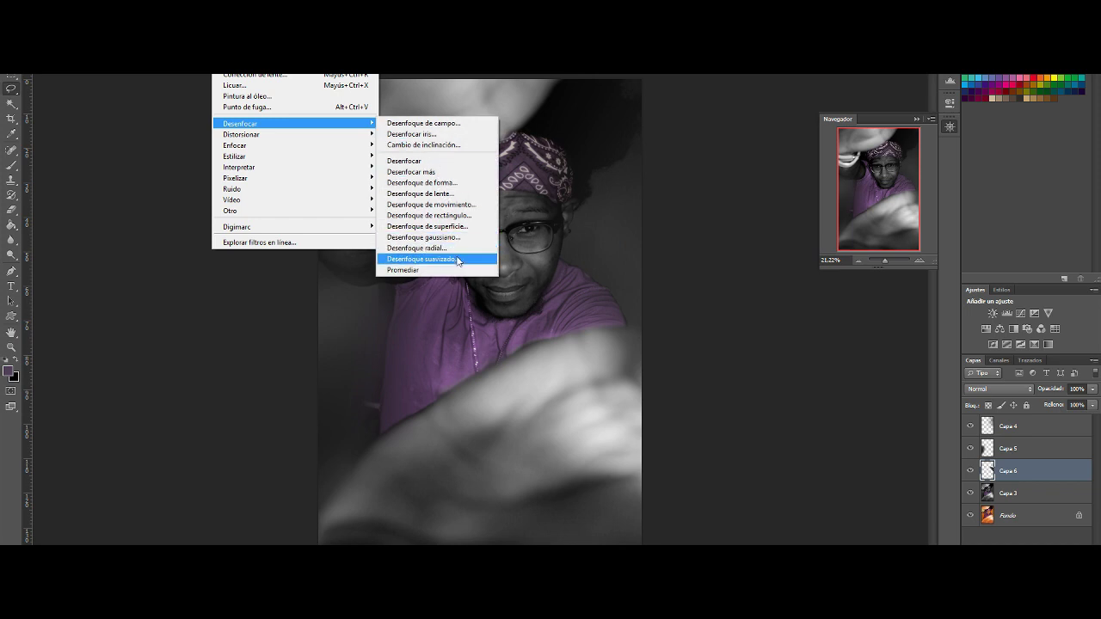
# Step: Try a motion blur of about 23 distance, cancel it, hide Capa 6 and reselect Capa 3
pyautogui.click(458, 204)
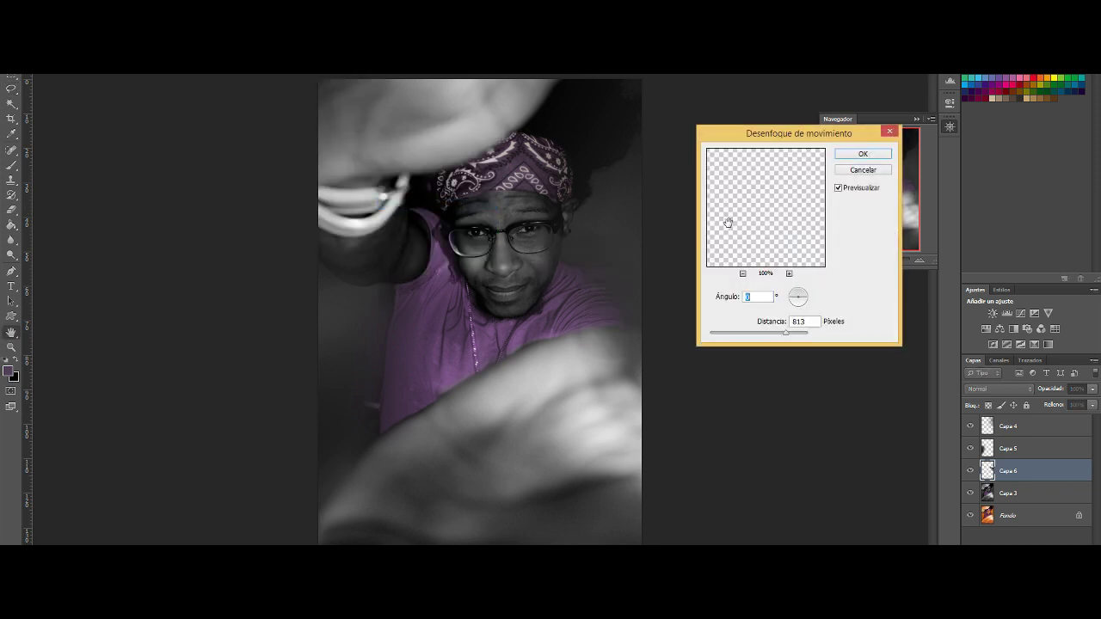
pyautogui.moveTo(761, 335); pyautogui.dragTo(797, 341)
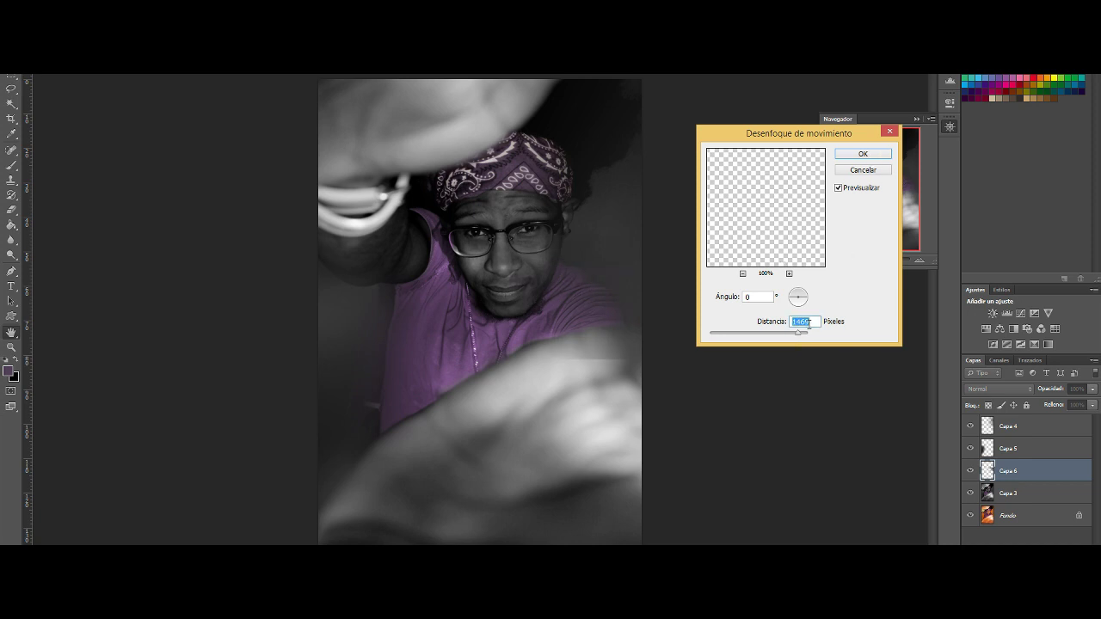
pyautogui.moveTo(798, 335)
pyautogui.mouseDown()
pyautogui.moveTo(723, 335)
pyautogui.moveTo(745, 338)
pyautogui.mouseUp()
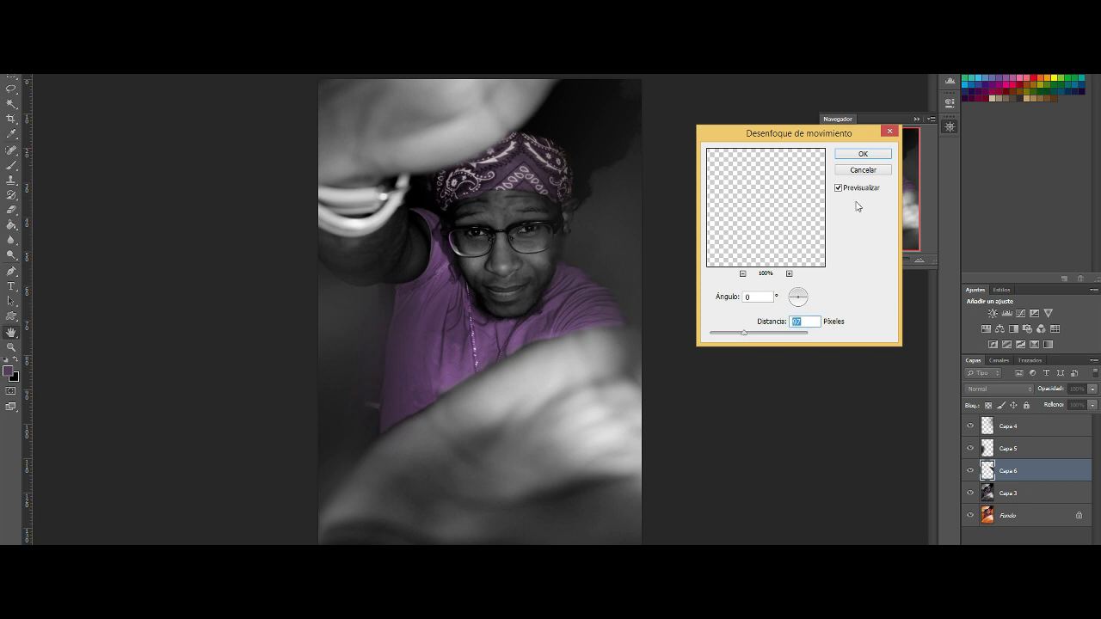
pyautogui.click(873, 172)
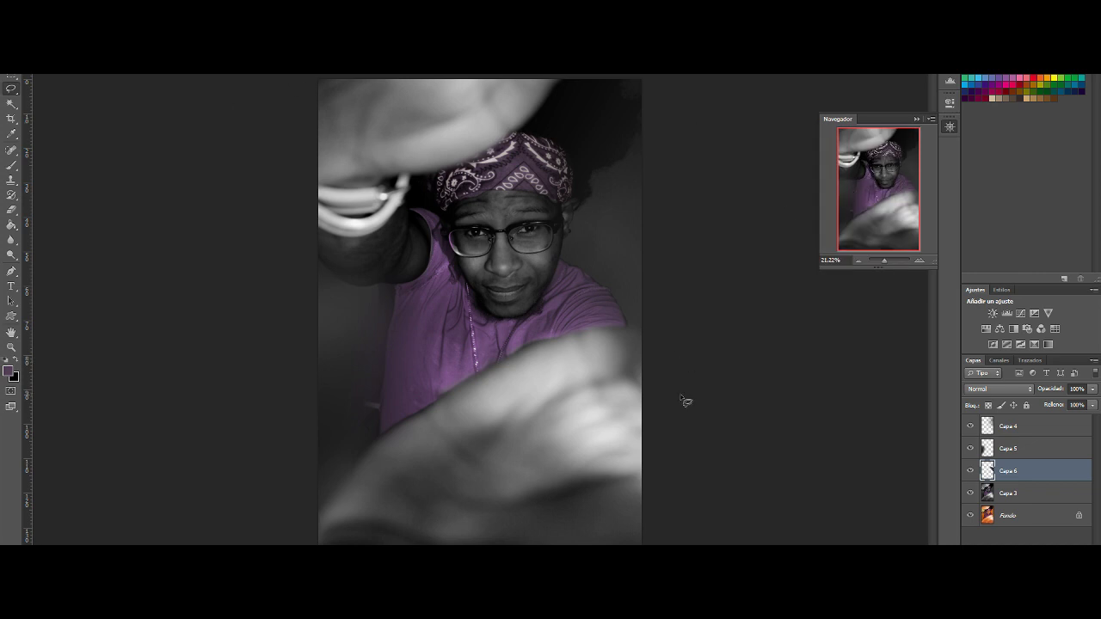
pyautogui.click(968, 472)
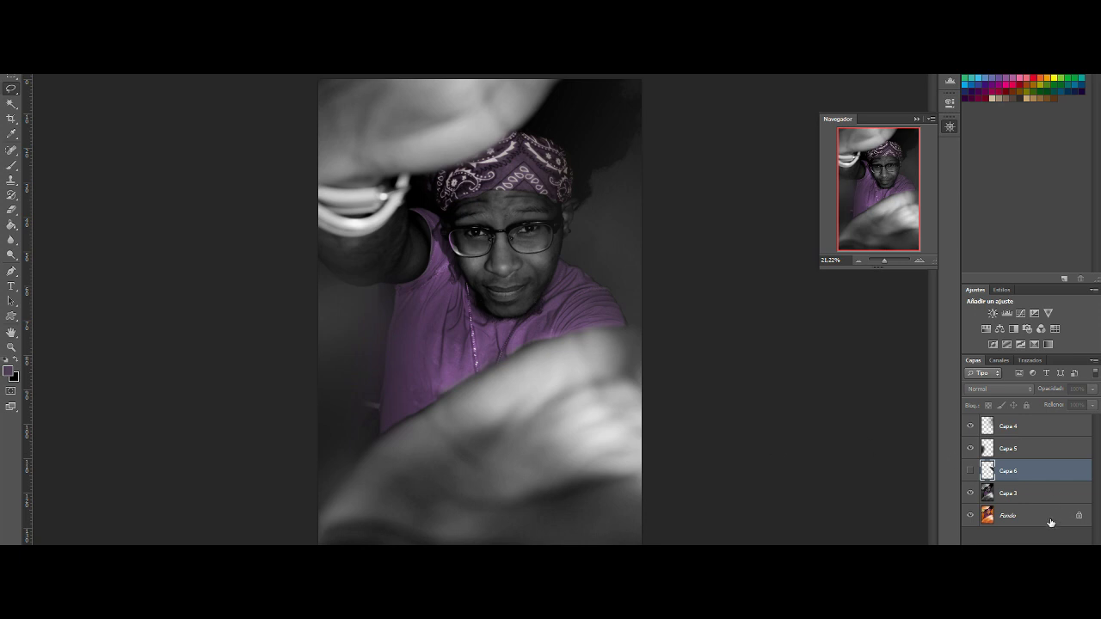
pyautogui.click(1025, 496)
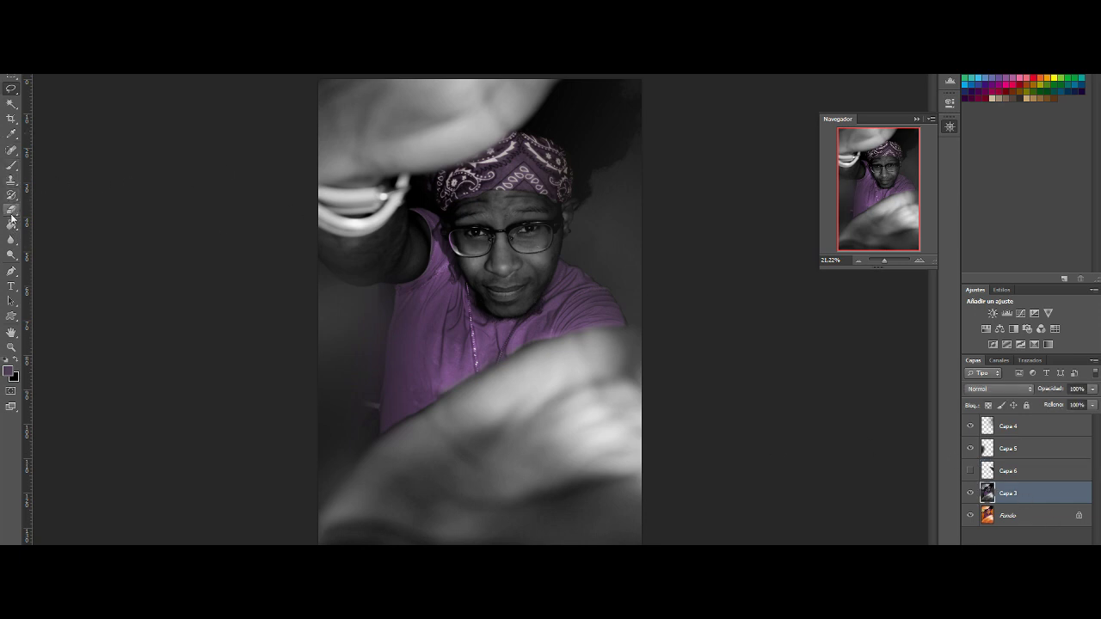
# Step: Select the Dodge tool and open its brush preset picker
pyautogui.click(14, 244)
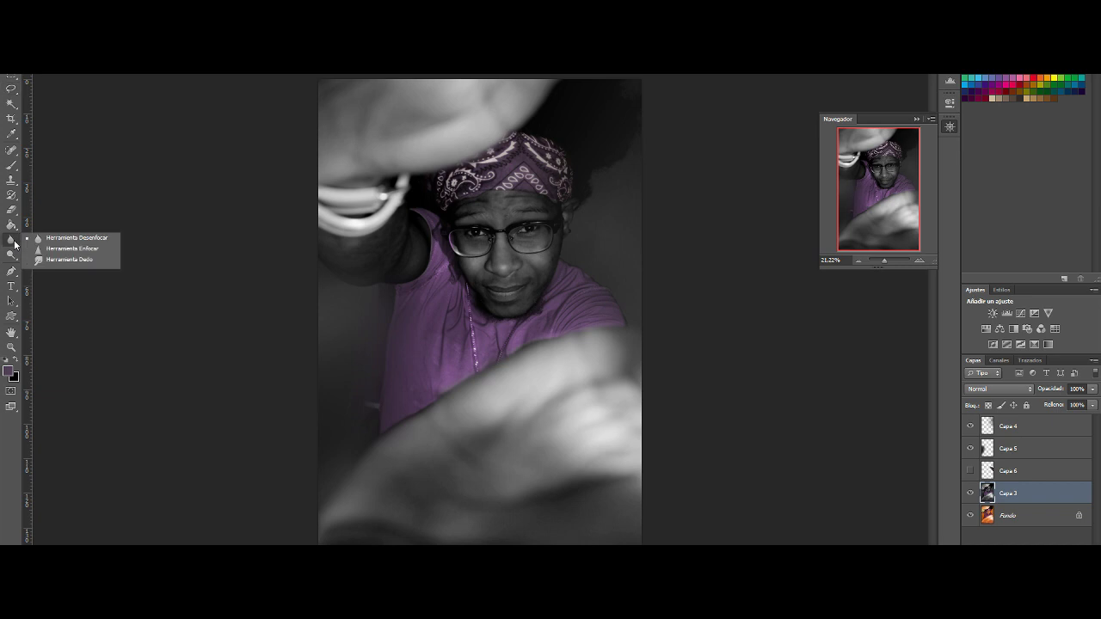
pyautogui.click(14, 244)
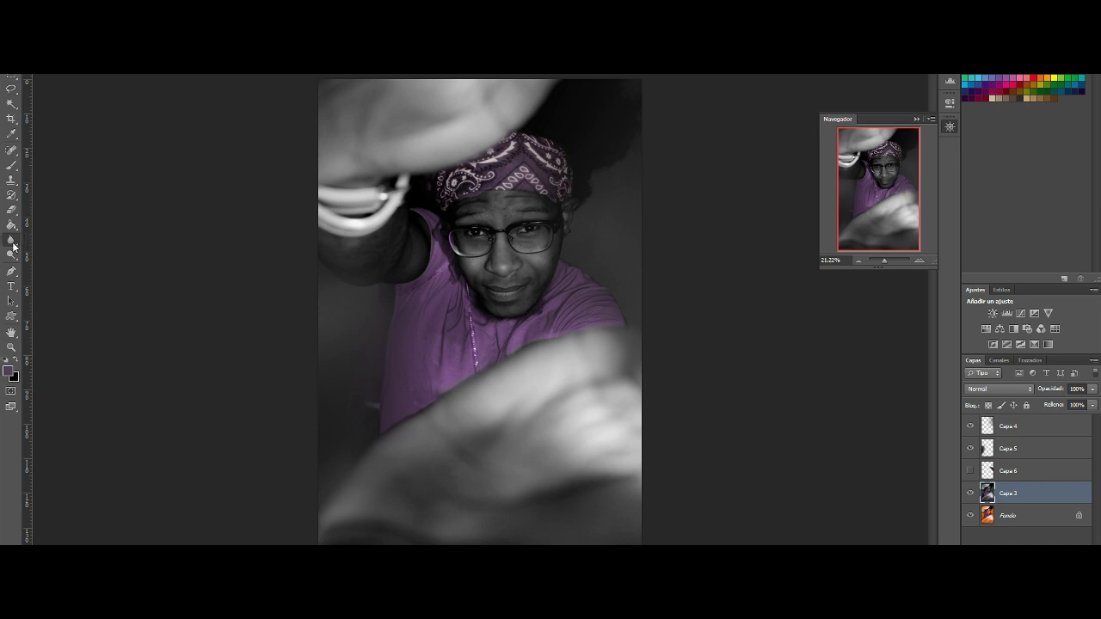
pyautogui.click(14, 255)
pyautogui.click(12, 254)
pyautogui.click(35, 67)
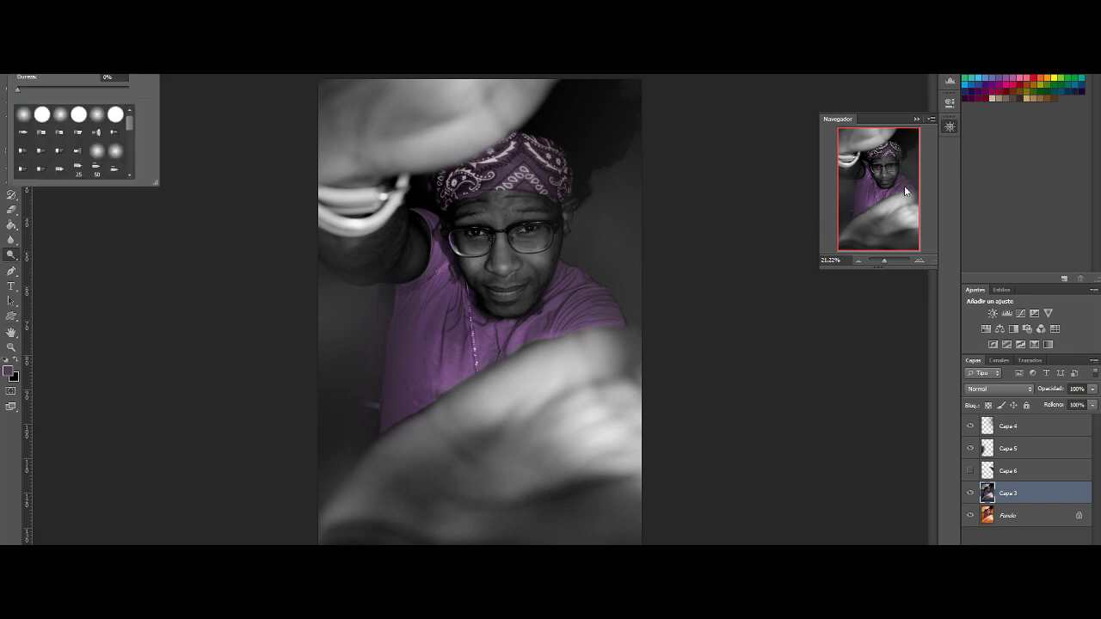
# Step: Zoom to about 31.66% and pan around the face
pyautogui.moveTo(884, 262); pyautogui.dragTo(886, 262)
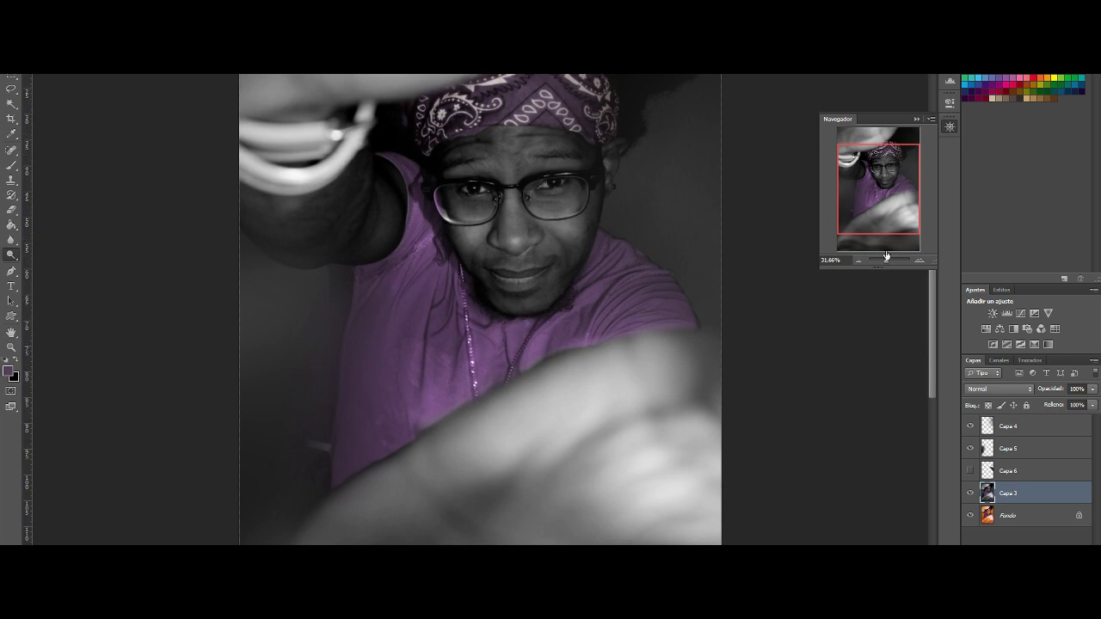
pyautogui.moveTo(894, 214); pyautogui.dragTo(889, 194)
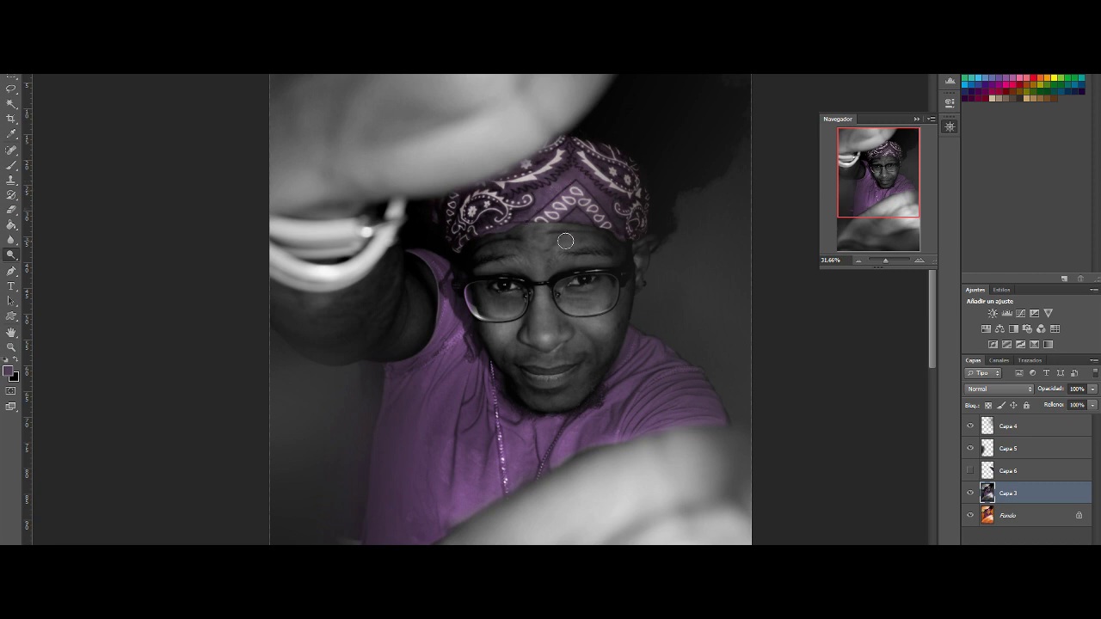
pyautogui.scroll(-1, 558, 243)
pyautogui.scroll(-2, 558, 243)
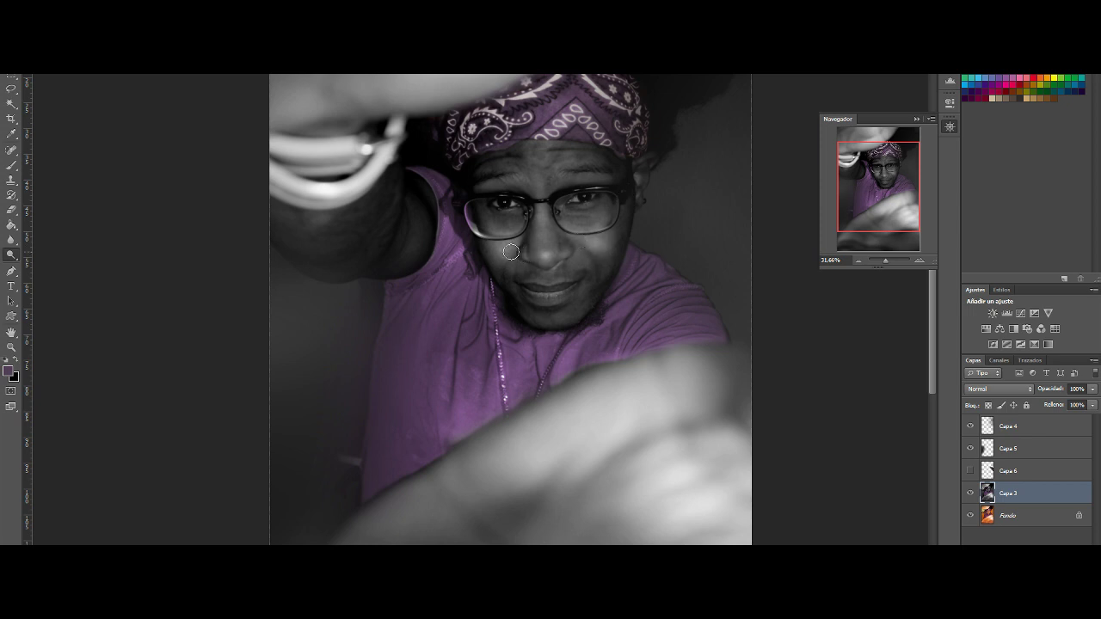
pyautogui.scroll(-2, 571, 357)
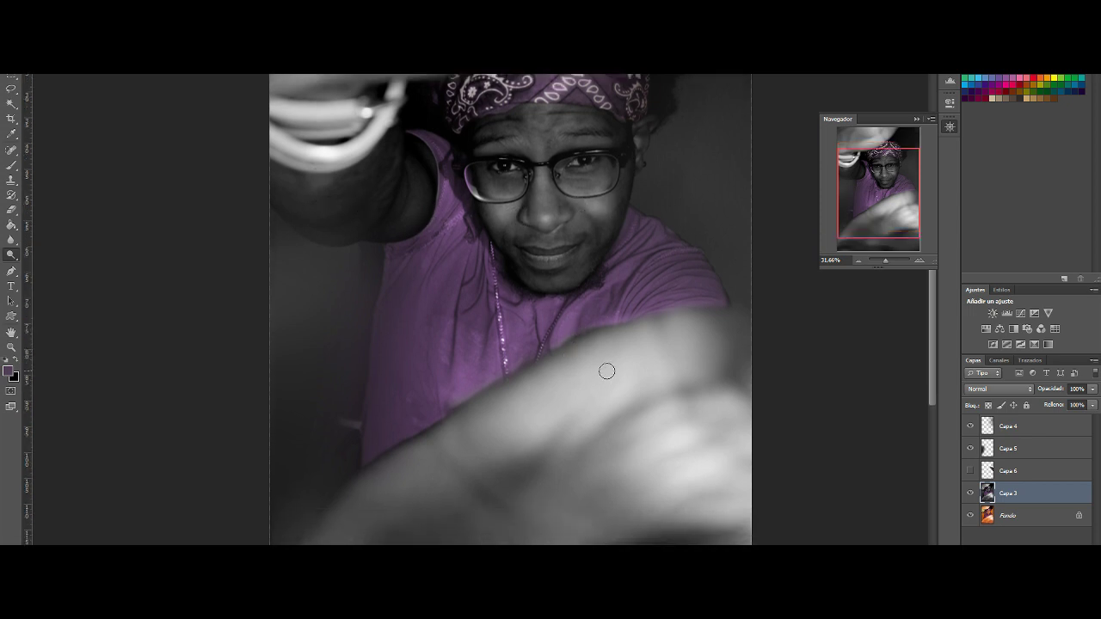
pyautogui.scroll(-2, 691, 354)
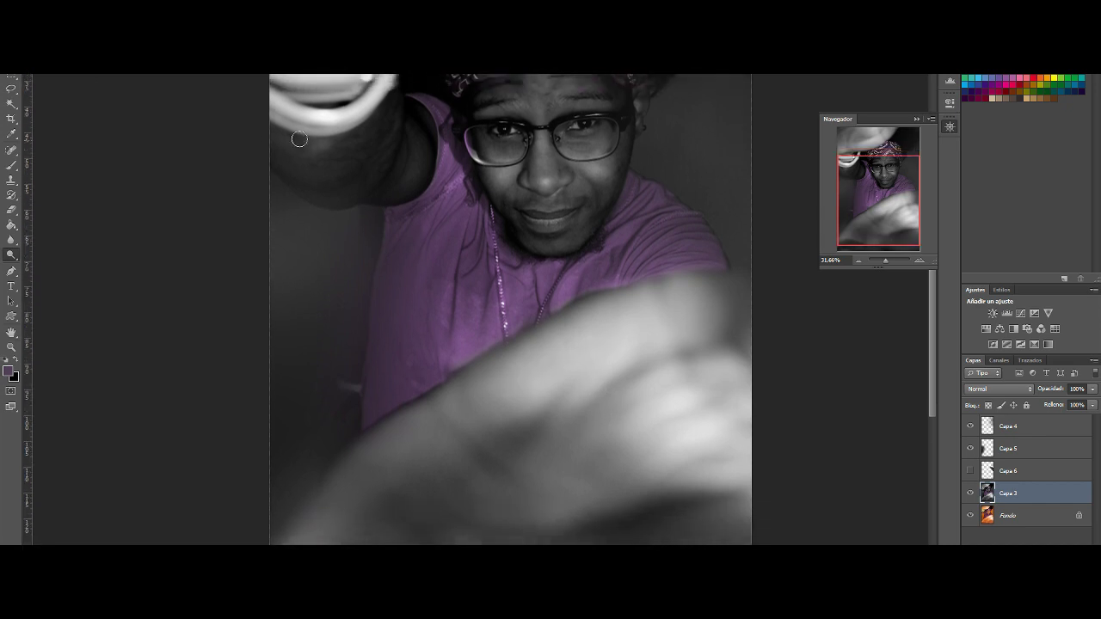
pyautogui.scroll(2, 606, 393)
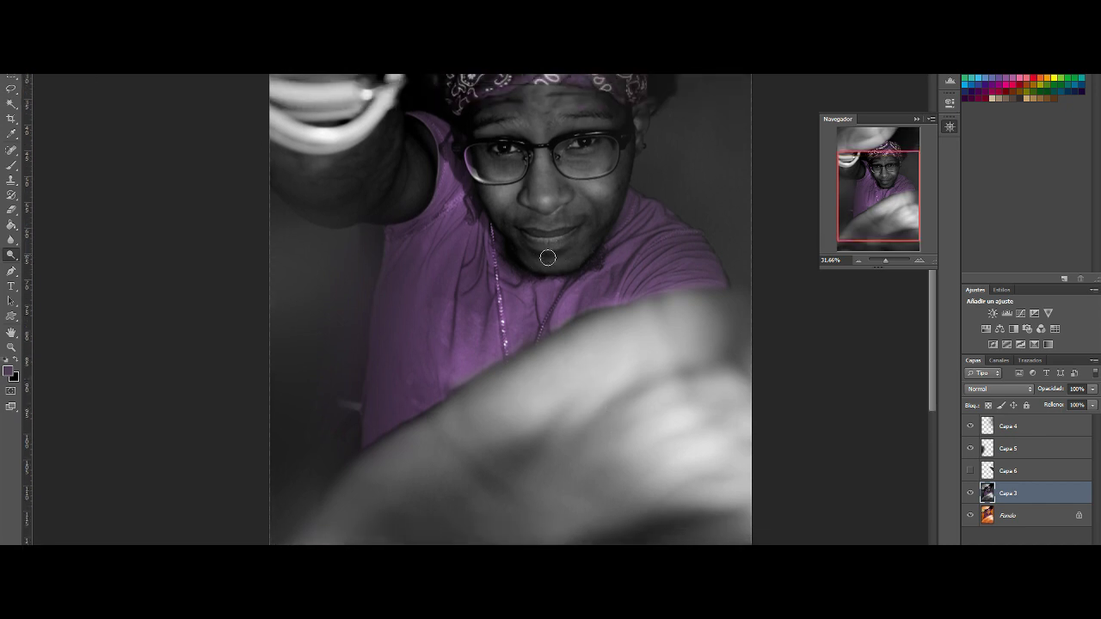
pyautogui.scroll(2, 651, 184)
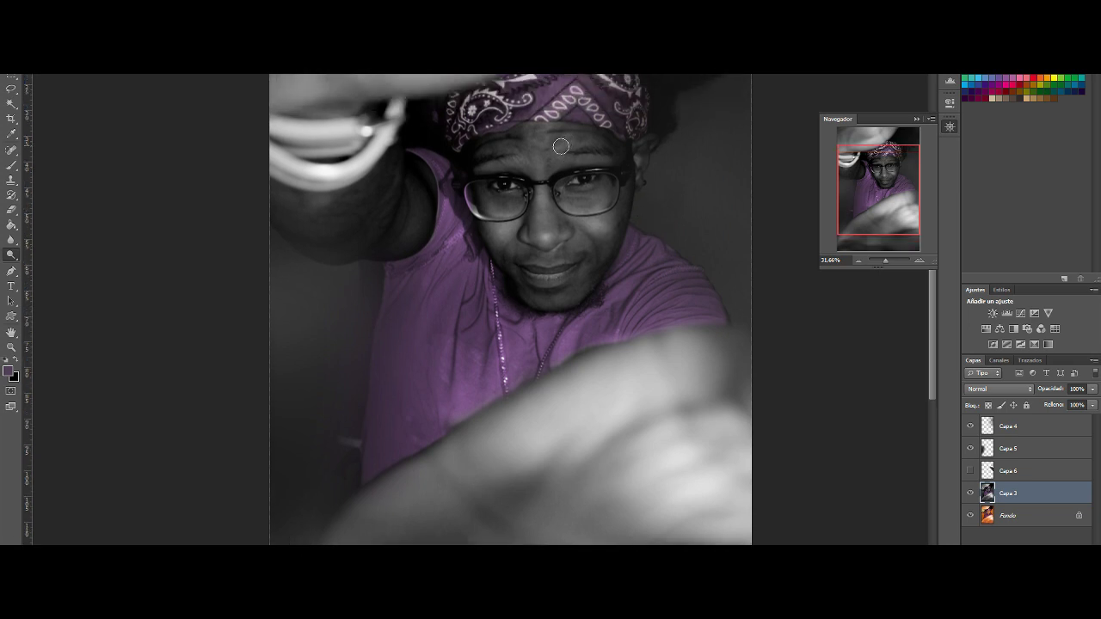
pyautogui.scroll(3, 612, 202)
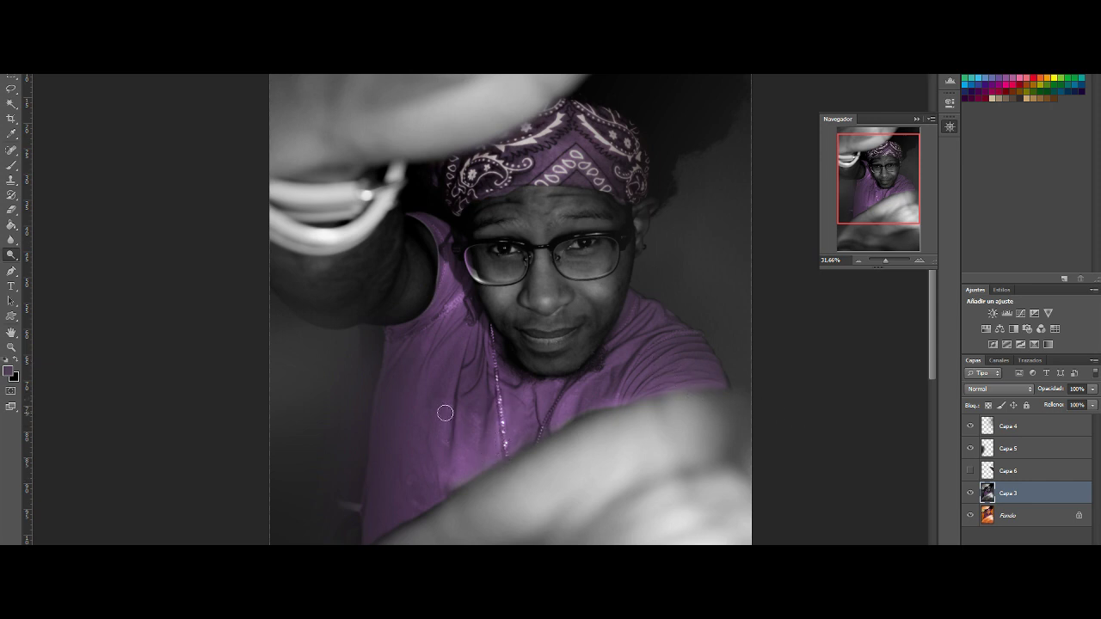
pyautogui.scroll(-3, 445, 413)
pyautogui.scroll(2, 641, 310)
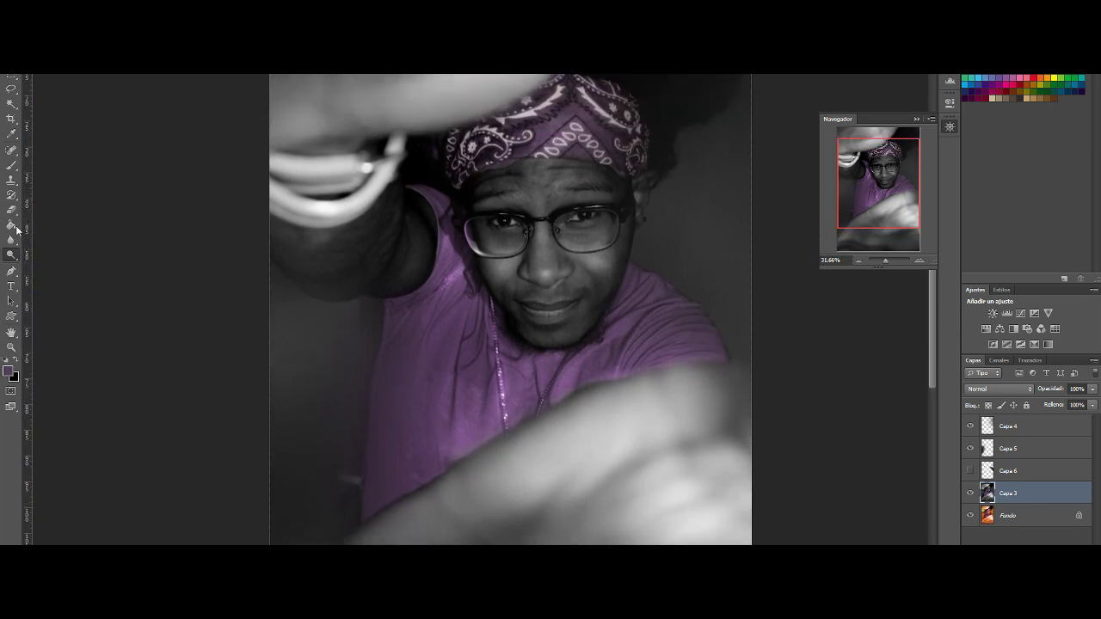
# Step: Try burning the inner eyebrow and nose bridge with a soft brush, then undo it
pyautogui.rightClick(12, 256)
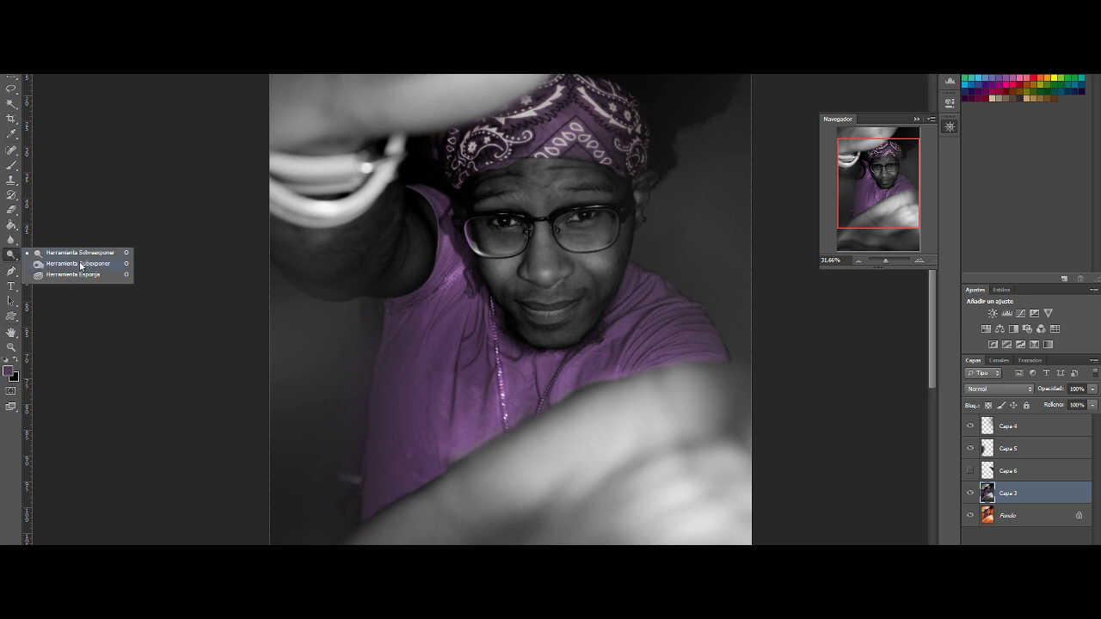
pyautogui.click(80, 263)
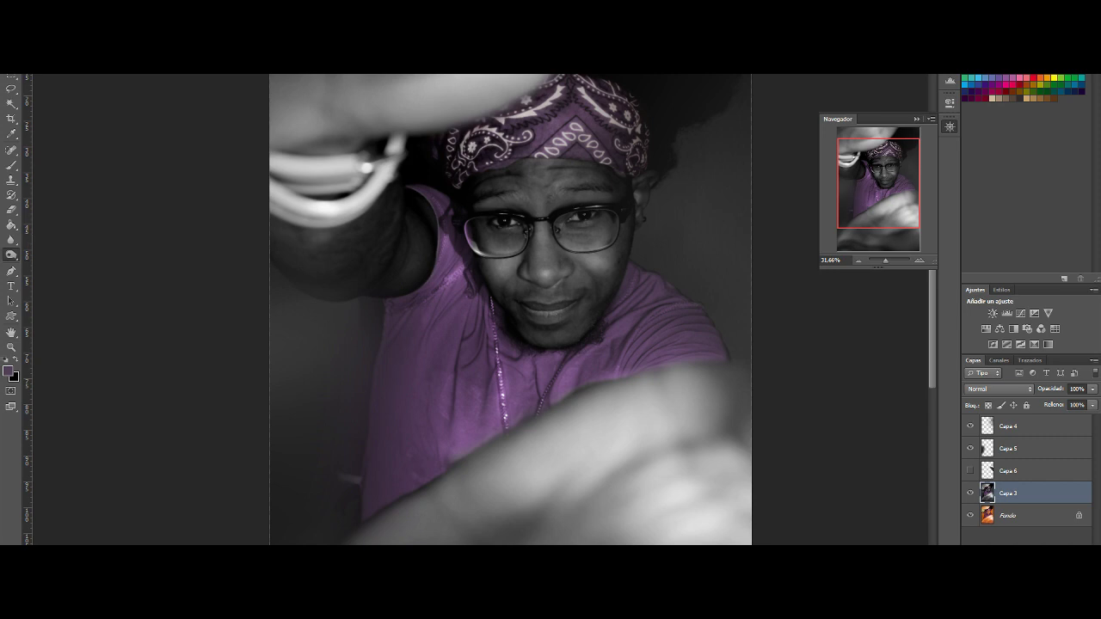
pyautogui.click(39, 52)
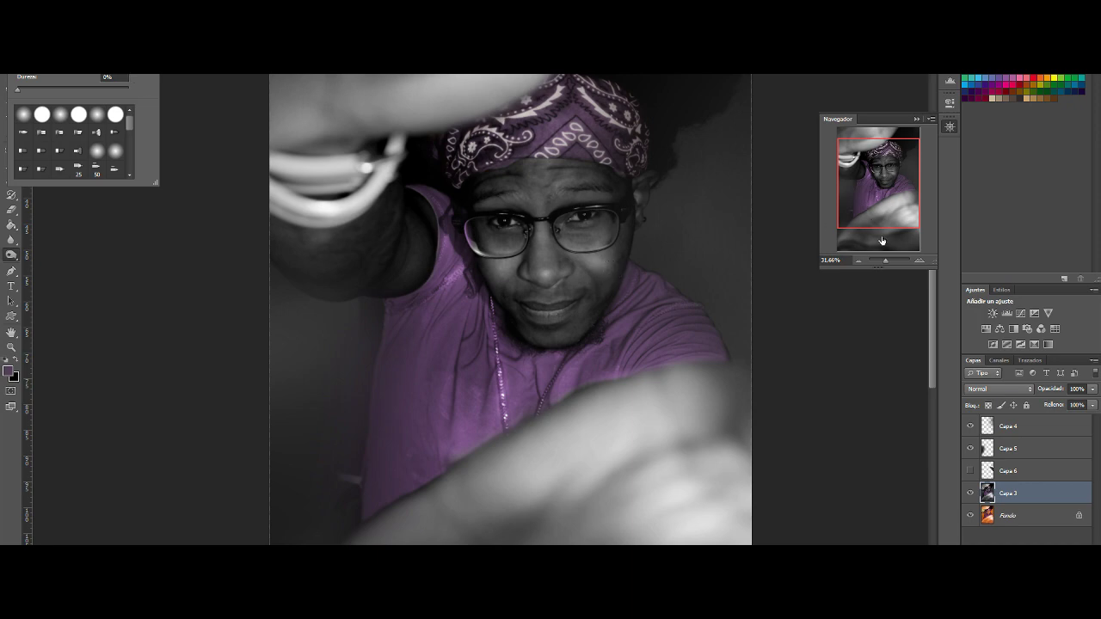
pyautogui.click(891, 263)
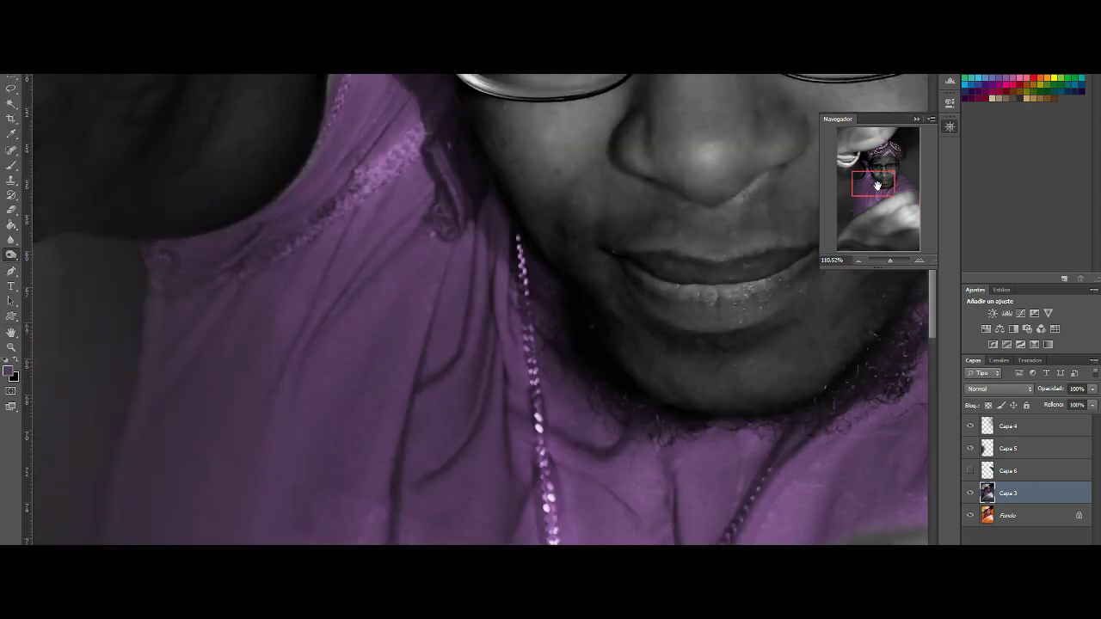
pyautogui.moveTo(877, 186)
pyautogui.mouseDown()
pyautogui.moveTo(877, 162)
pyautogui.moveTo(888, 166)
pyautogui.mouseUp()
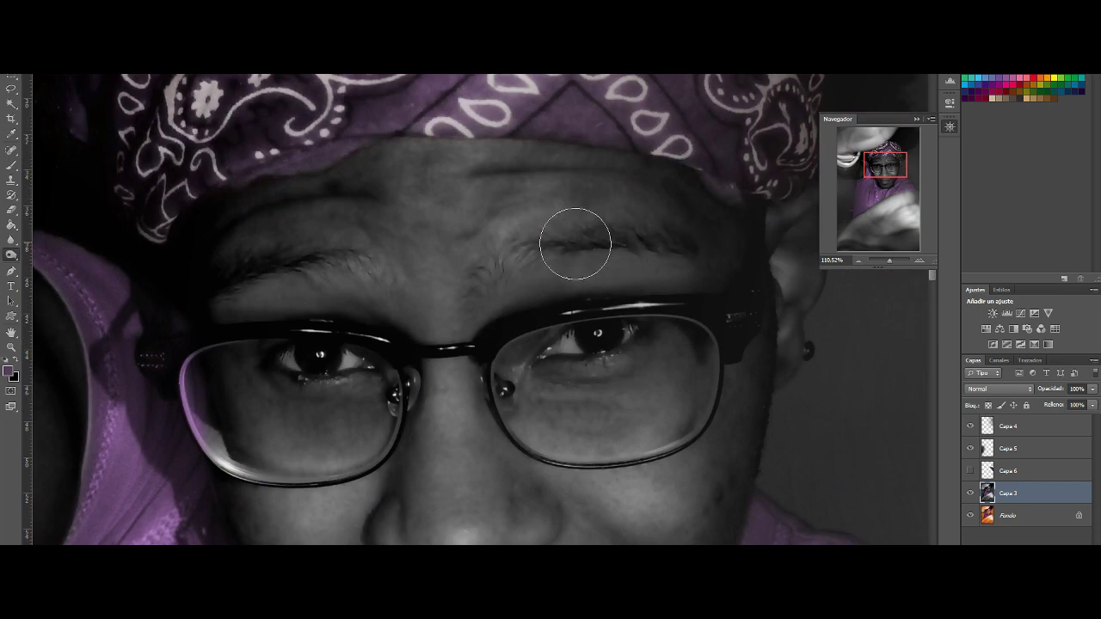
pyautogui.moveTo(467, 256); pyautogui.dragTo(398, 325)
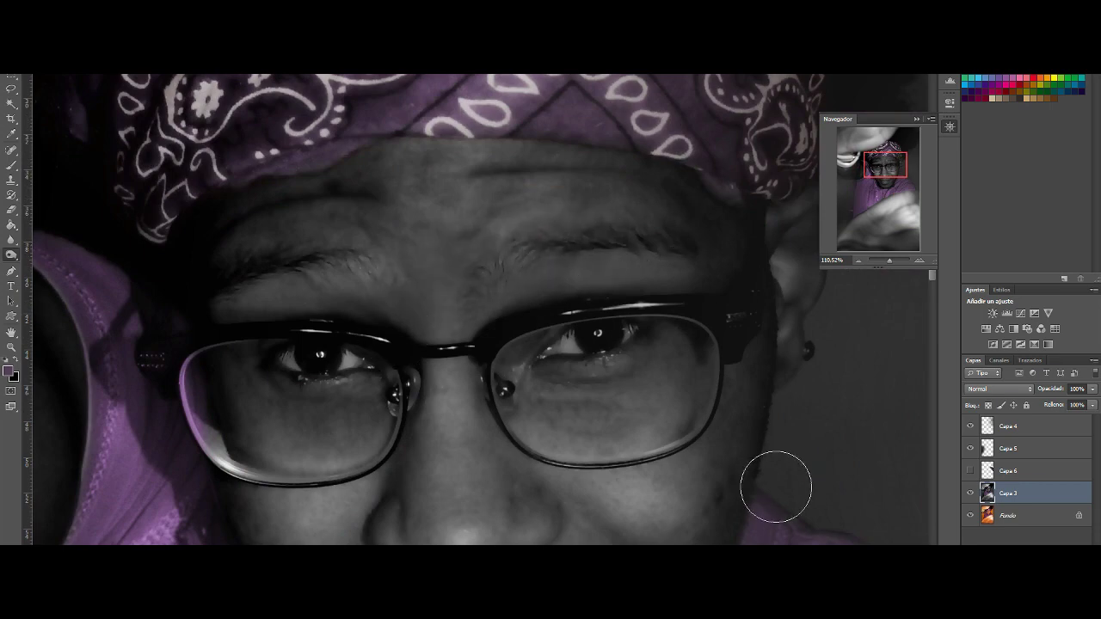
pyautogui.hotkey('ctrl', 'z')
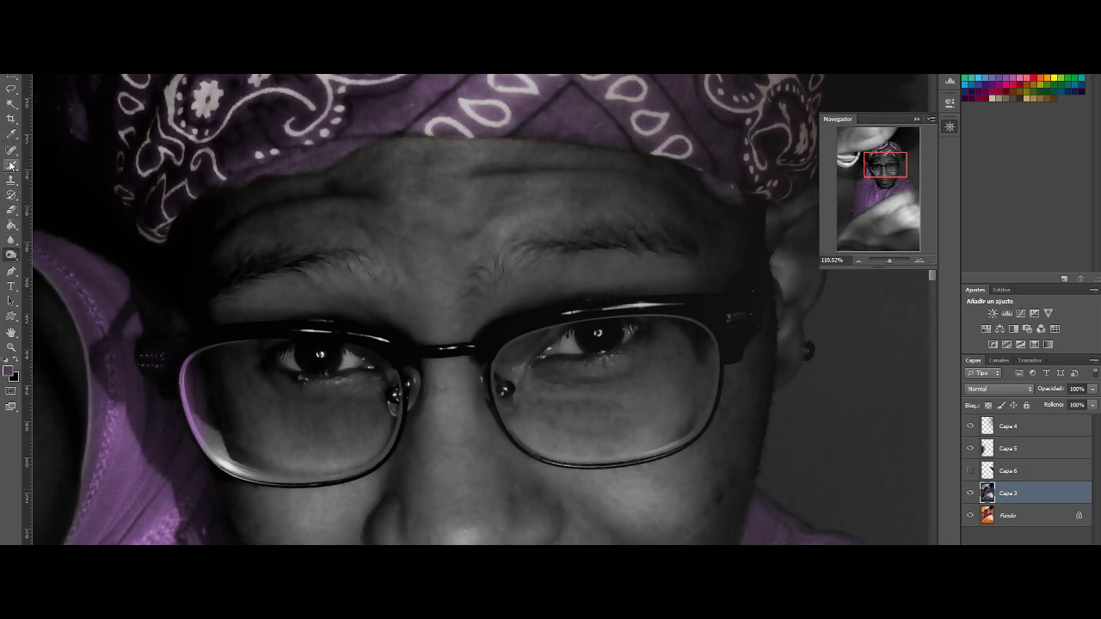
# Step: Soften the left side of the nose with the Blur tool, then fit the photo
pyautogui.click(12, 240)
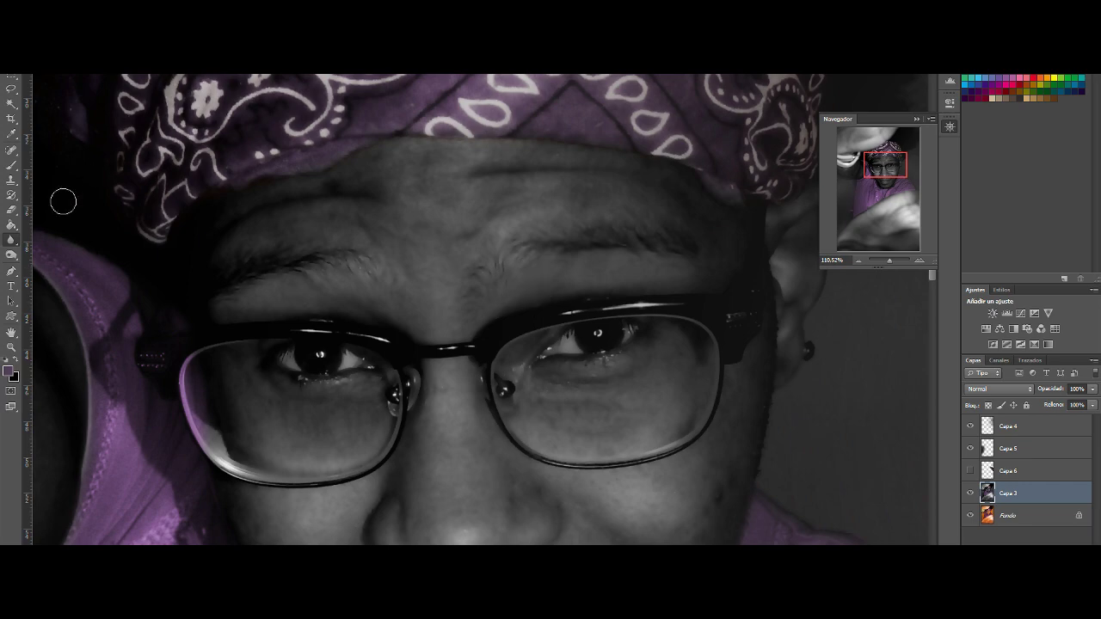
pyautogui.rightClick(12, 240)
pyautogui.scroll(-2, 479, 322)
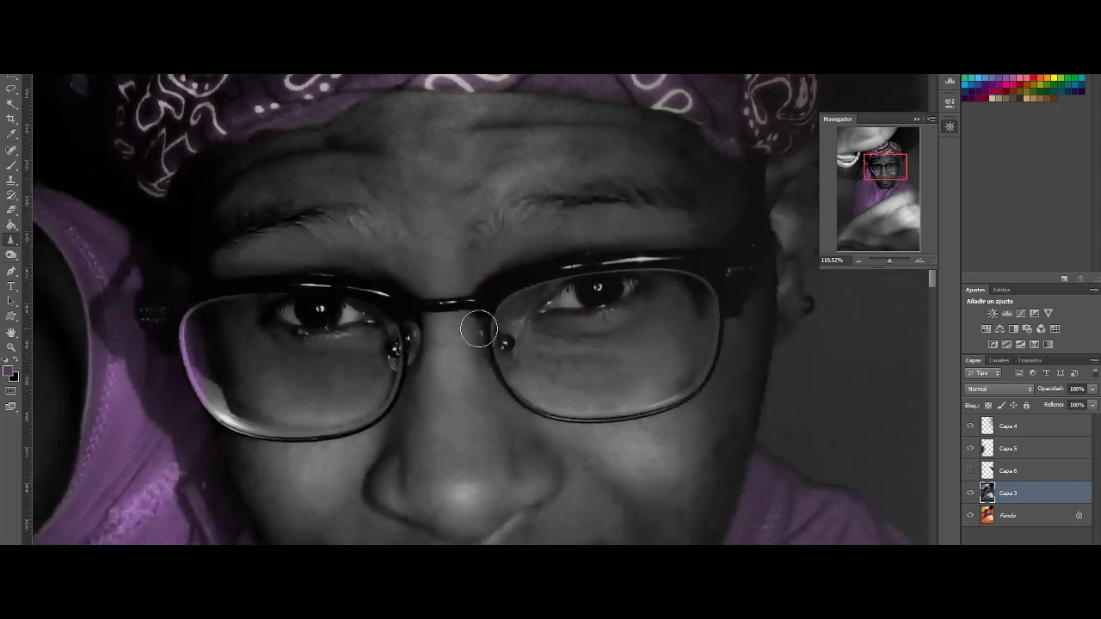
pyautogui.scroll(-2, 479, 318)
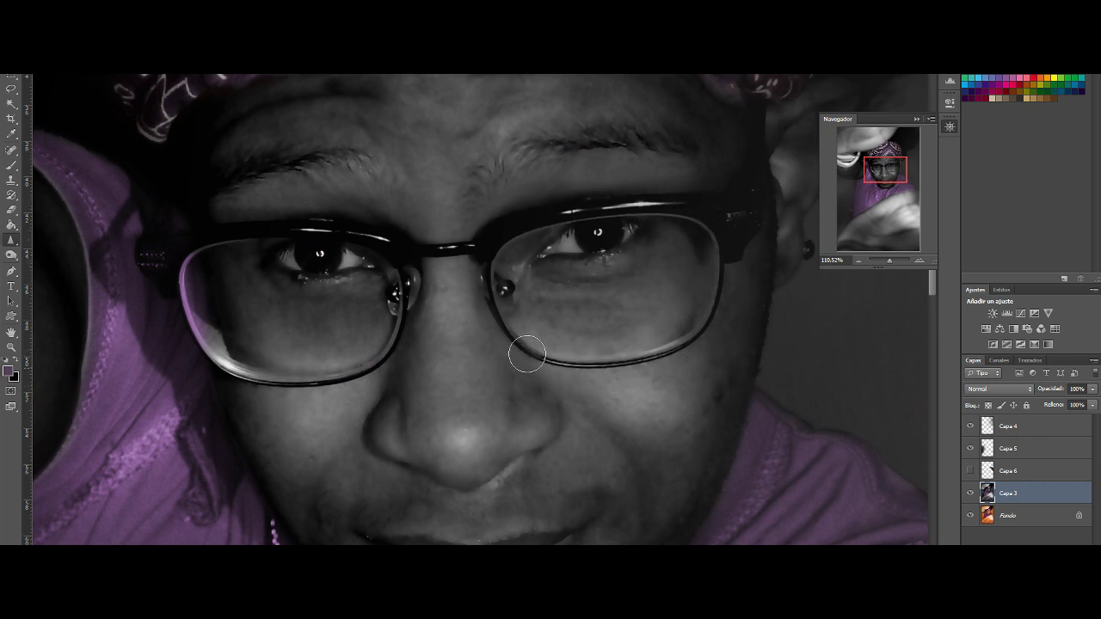
pyautogui.scroll(-2, 492, 292)
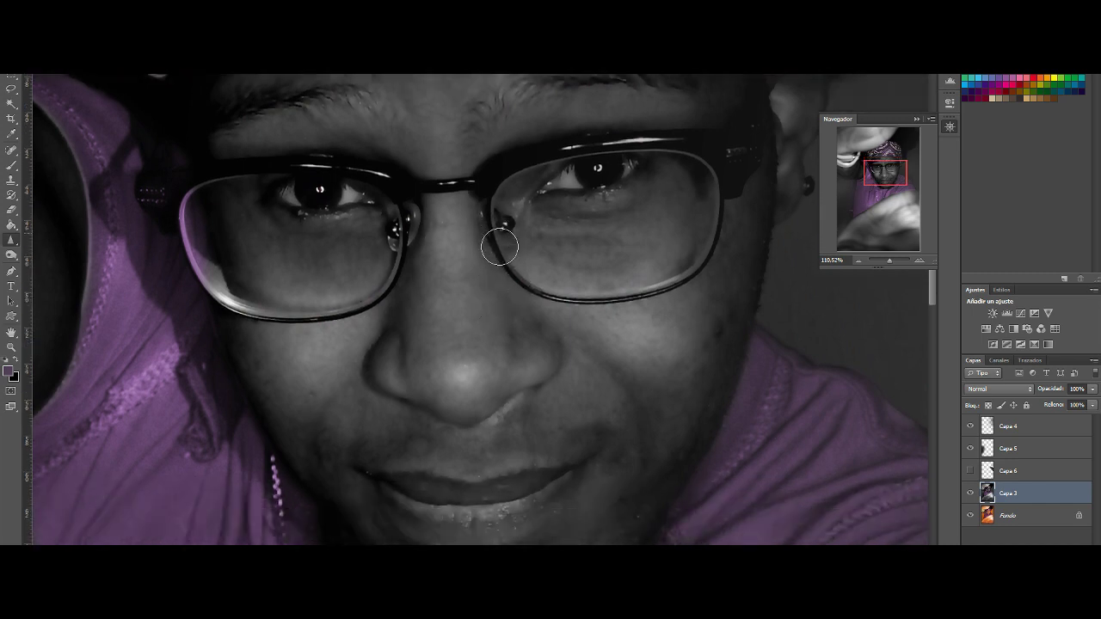
pyautogui.scroll(-2, 554, 311)
pyautogui.scroll(-2, 546, 318)
pyautogui.scroll(-1, 537, 305)
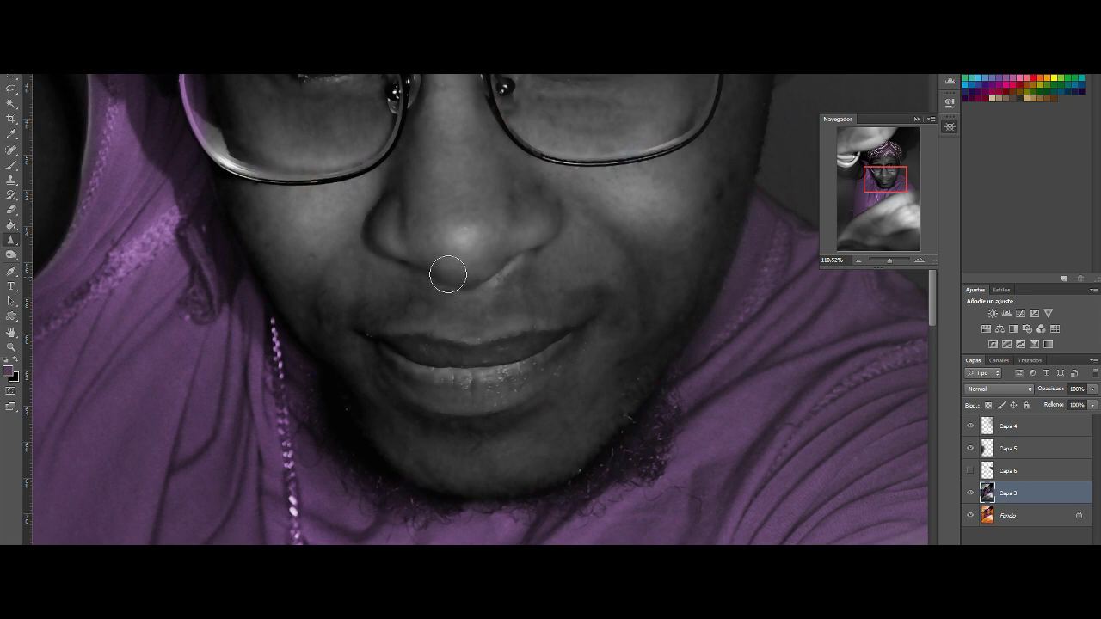
pyautogui.moveTo(348, 247)
pyautogui.mouseDown()
pyautogui.moveTo(381, 238)
pyautogui.moveTo(388, 184)
pyautogui.moveTo(366, 231)
pyautogui.mouseUp()
pyautogui.moveTo(889, 262); pyautogui.dragTo(887, 265)
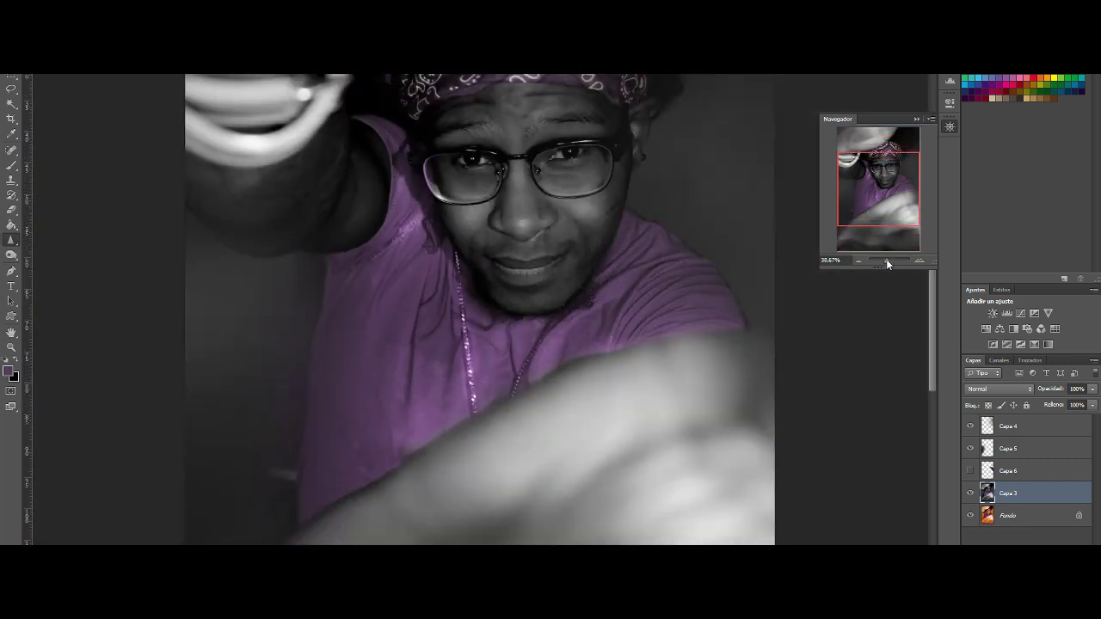
pyautogui.moveTo(885, 259); pyautogui.dragTo(888, 259)
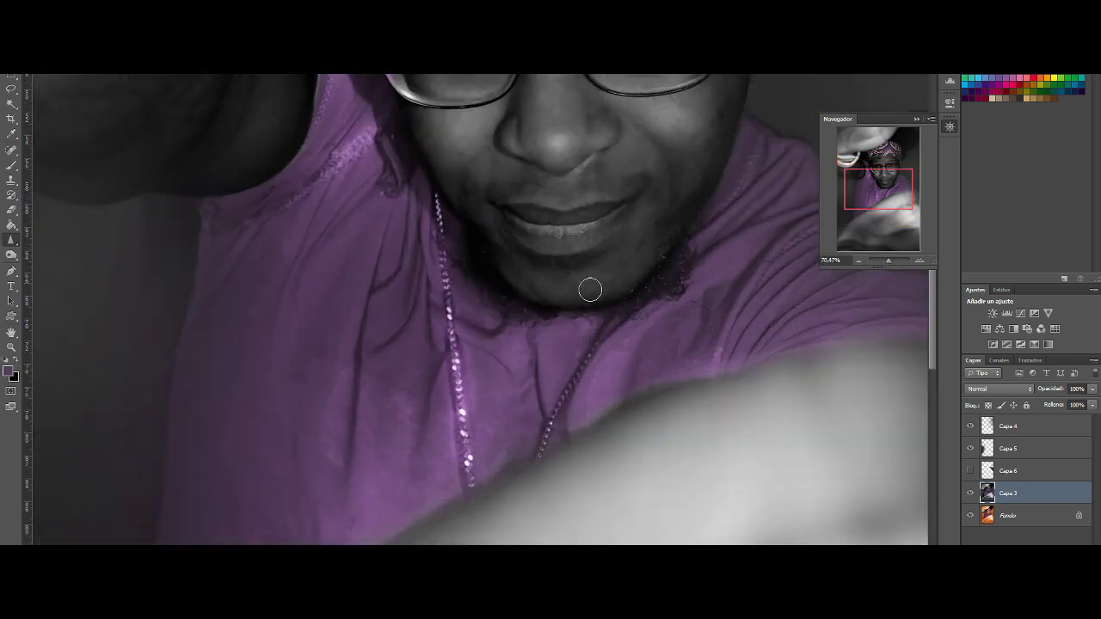
pyautogui.scroll(2, 567, 224)
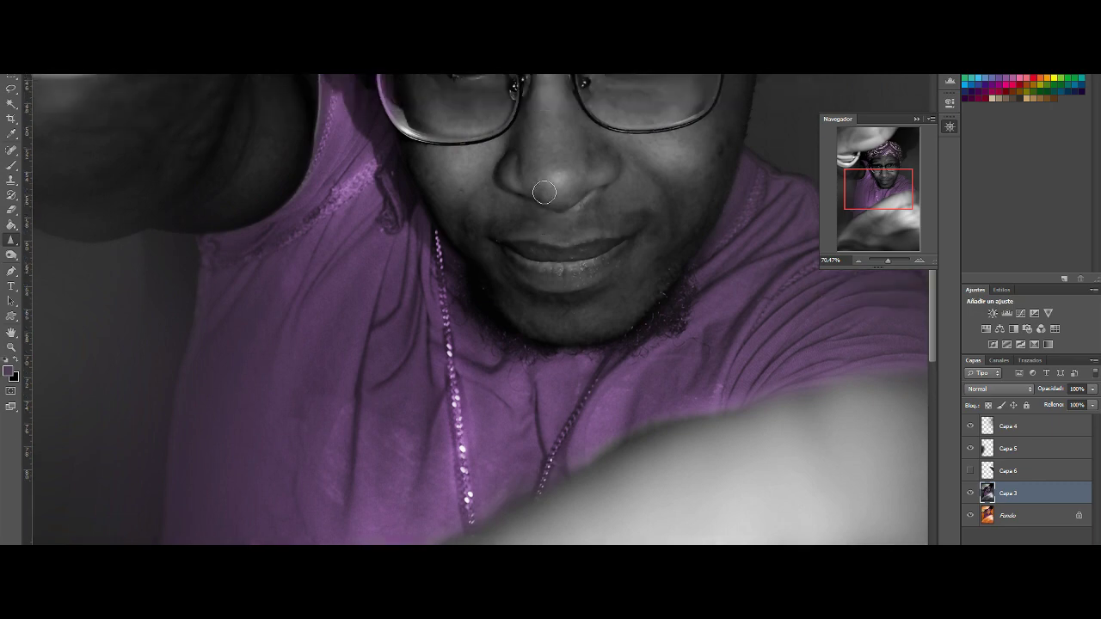
pyautogui.scroll(2, 662, 224)
pyautogui.scroll(2, 751, 224)
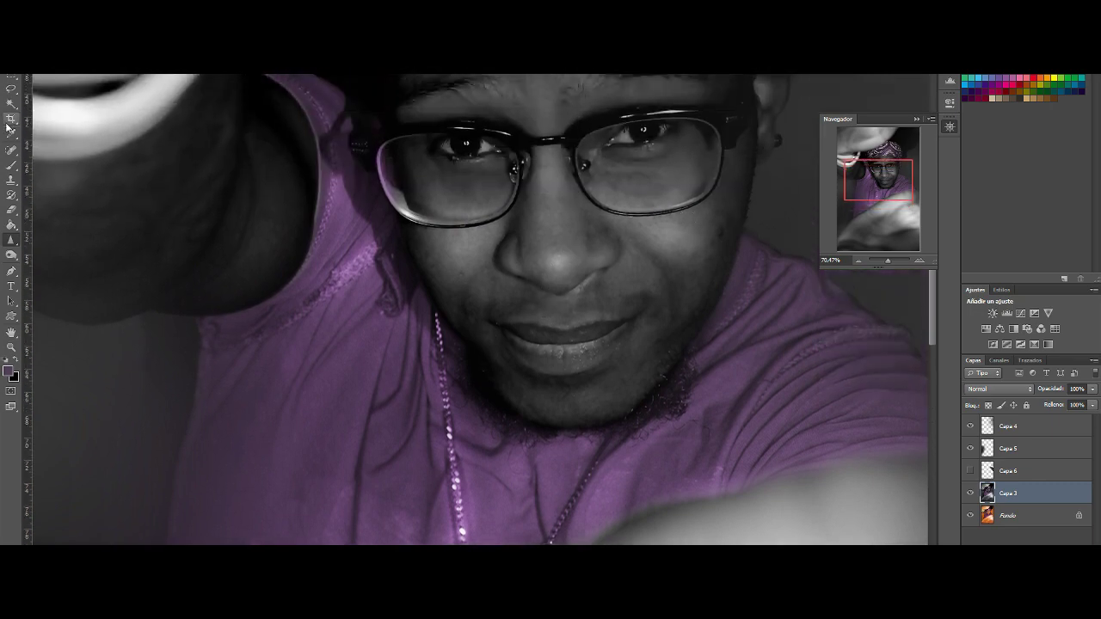
pyautogui.click(12, 153)
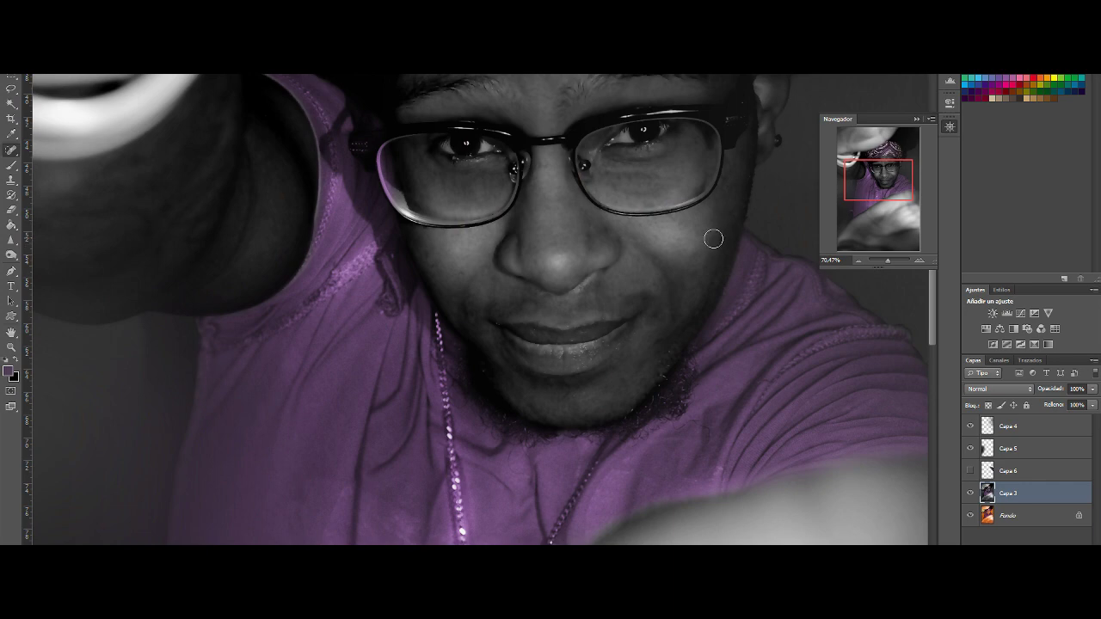
pyautogui.scroll(1, 773, 228)
pyautogui.scroll(3, 780, 216)
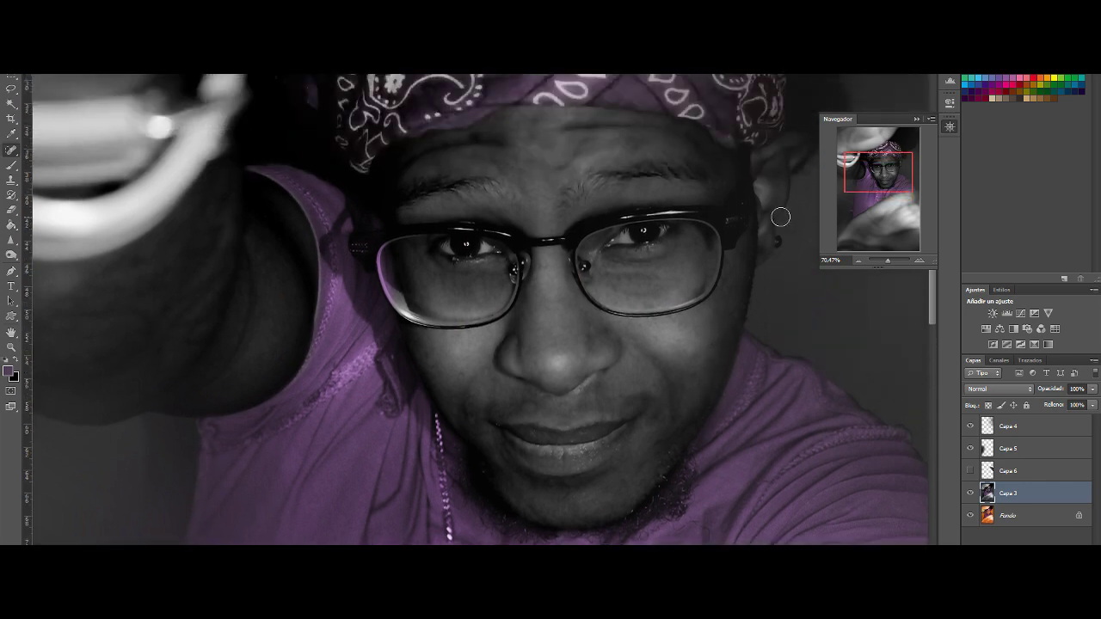
pyautogui.click(1008, 426)
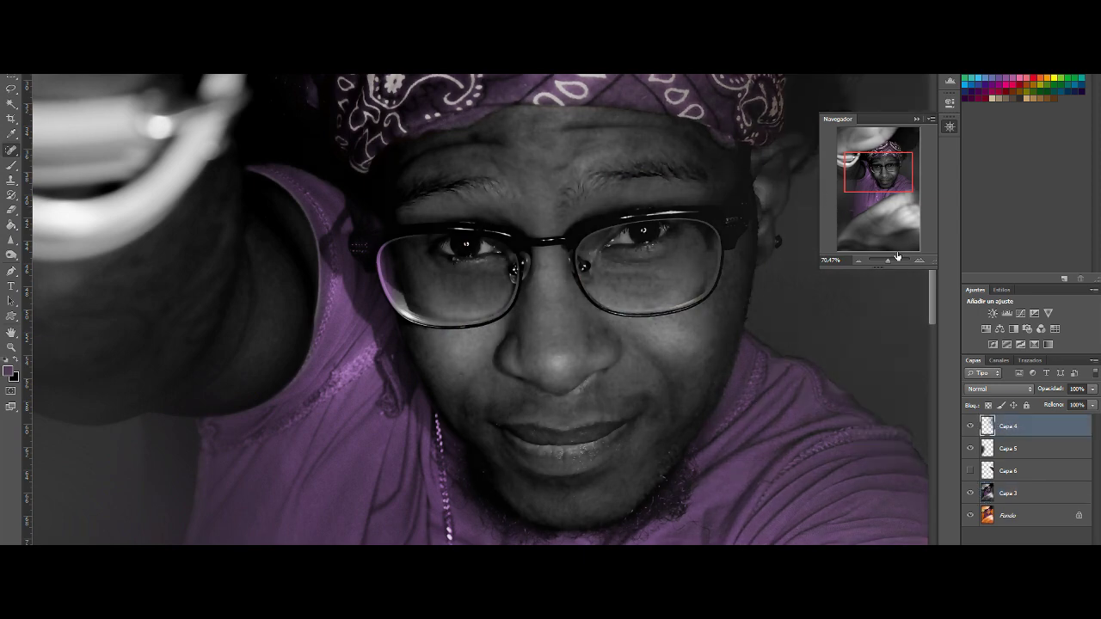
pyautogui.moveTo(903, 261); pyautogui.dragTo(886, 263)
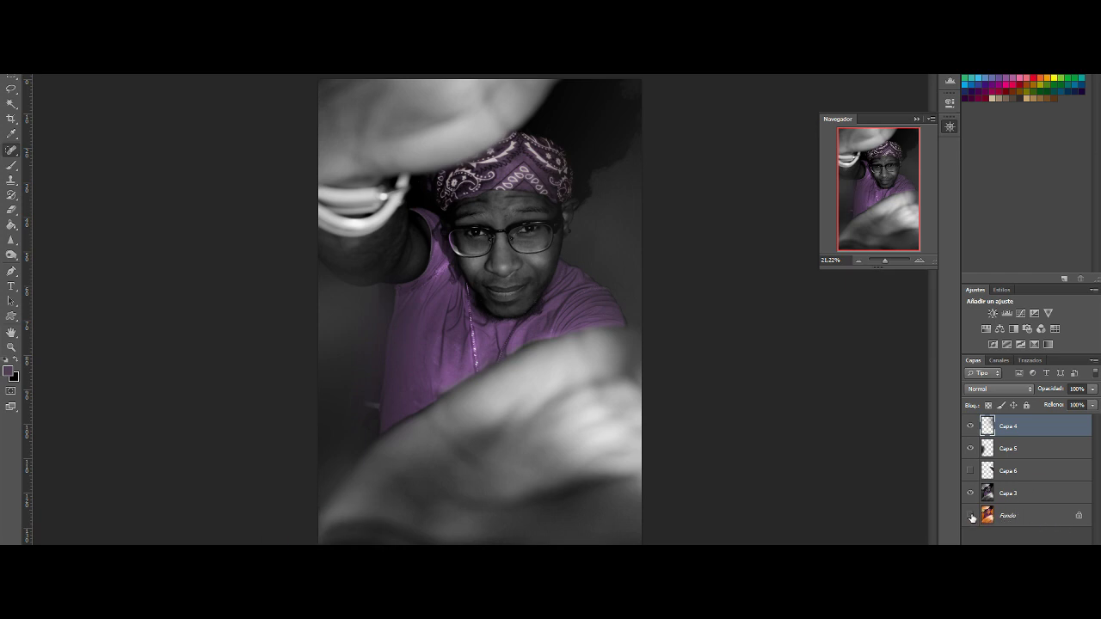
# Step: Unlock Fondo as Capa 0 and move it to the top of the layer stack
pyautogui.doubleClick(1055, 515)
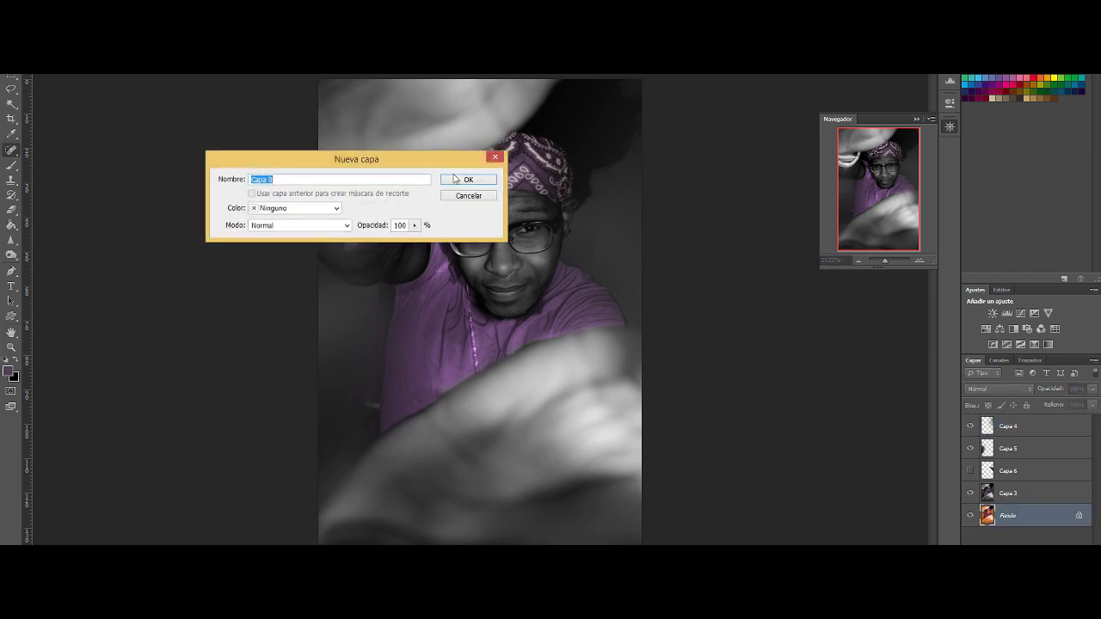
pyautogui.click(457, 179)
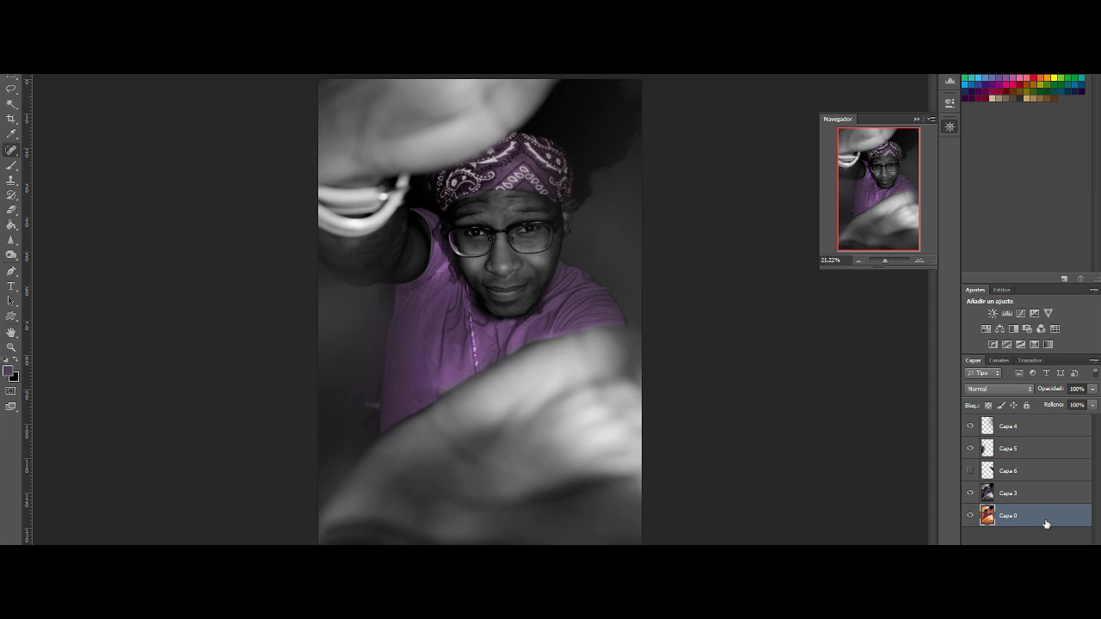
pyautogui.moveTo(1045, 524); pyautogui.dragTo(1035, 422)
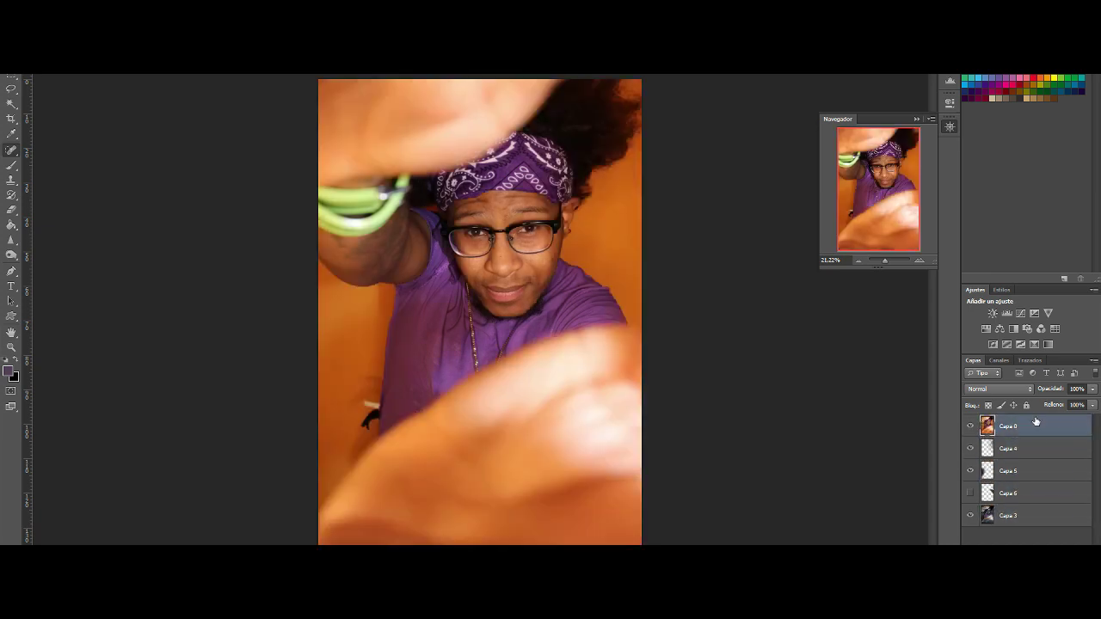
# Step: Toggle Capa 0's visibility repeatedly to compare the orange original with the edit
pyautogui.click(973, 426)
pyautogui.click(973, 427)
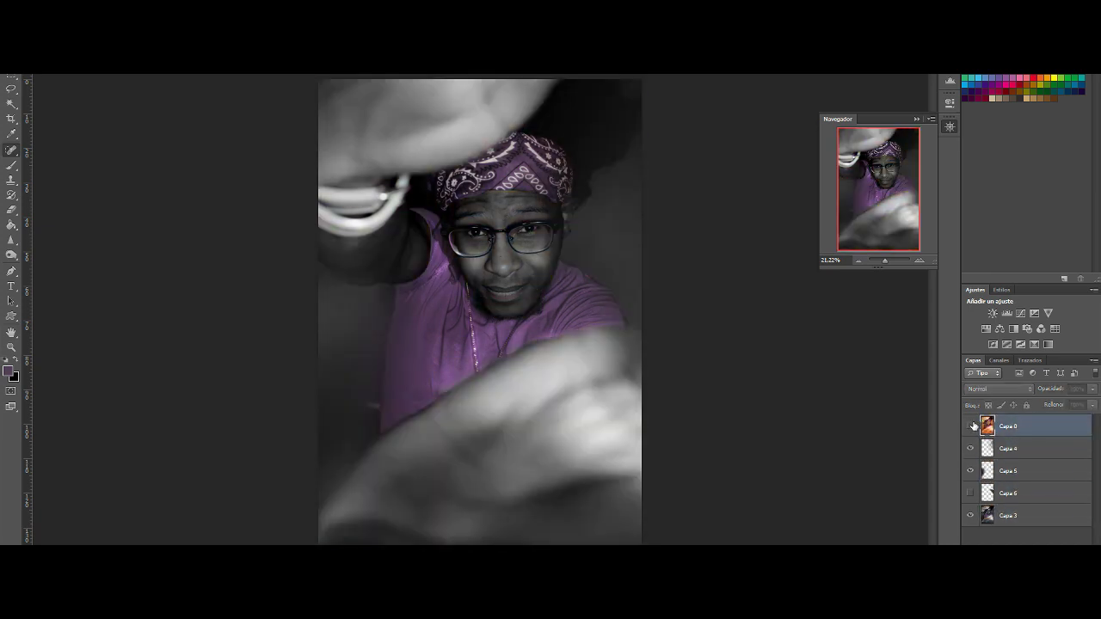
pyautogui.click(973, 426)
pyautogui.click(972, 426)
pyautogui.click(972, 425)
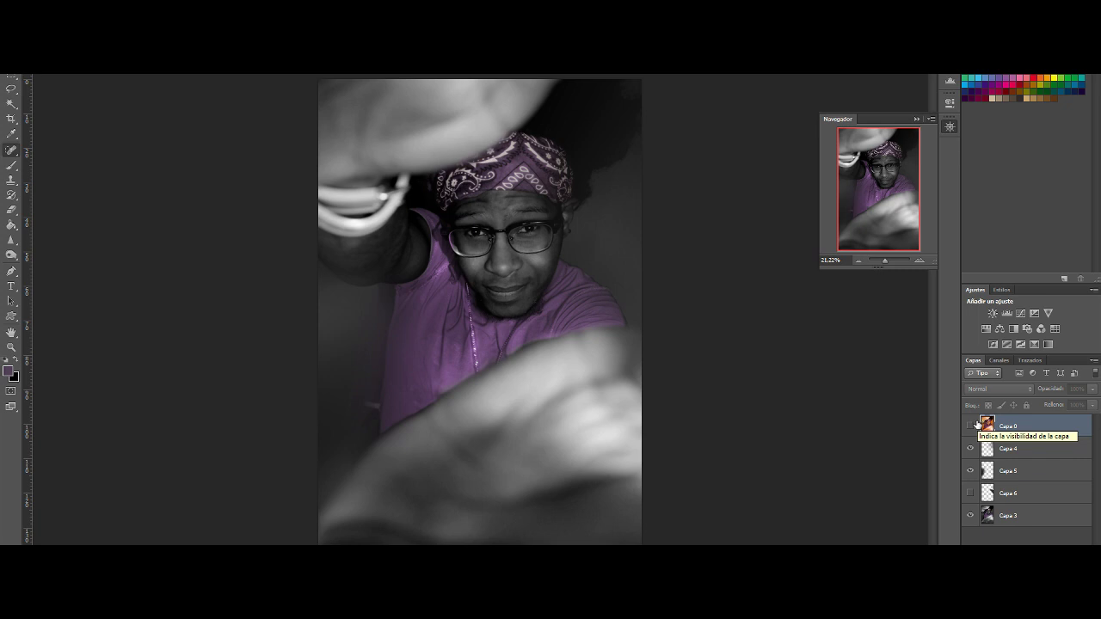
pyautogui.click(972, 426)
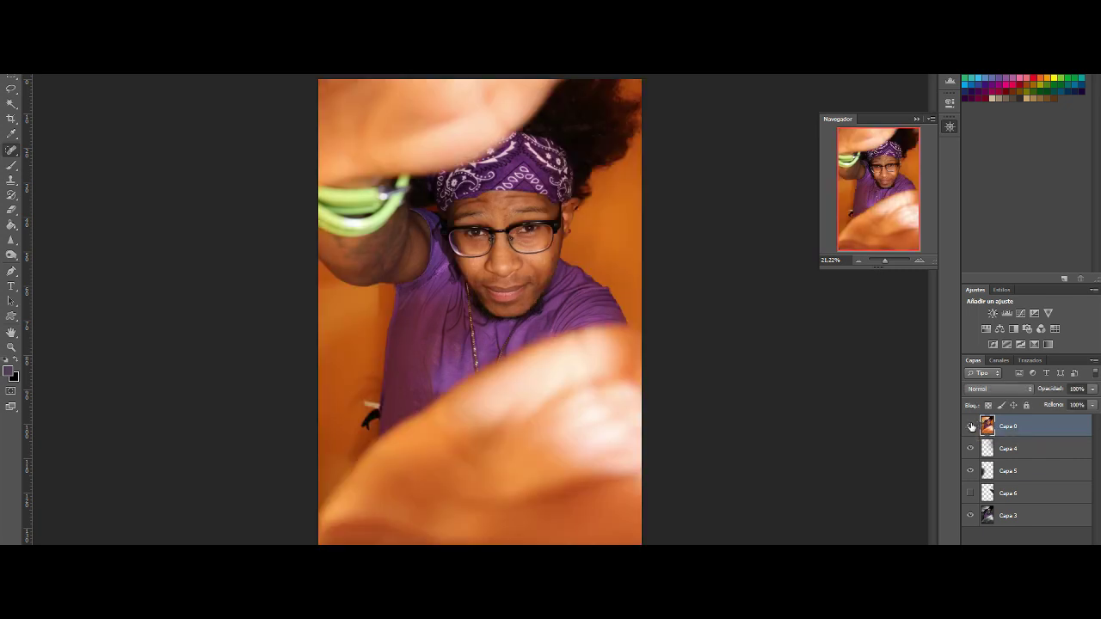
pyautogui.click(972, 426)
pyautogui.click(971, 426)
pyautogui.click(970, 425)
pyautogui.click(970, 425)
pyautogui.click(970, 426)
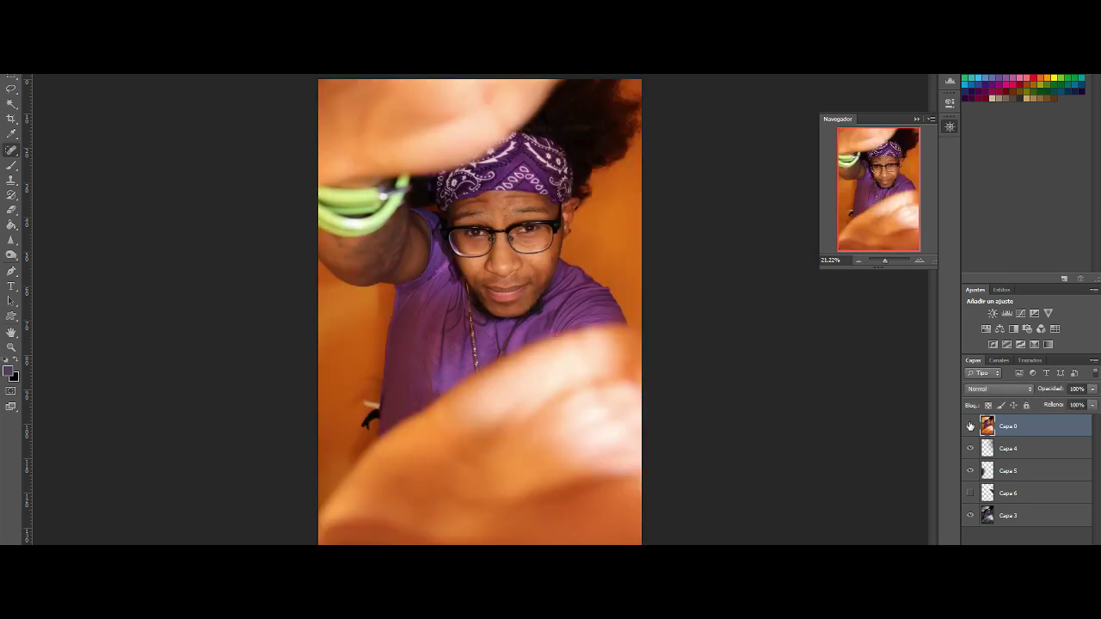